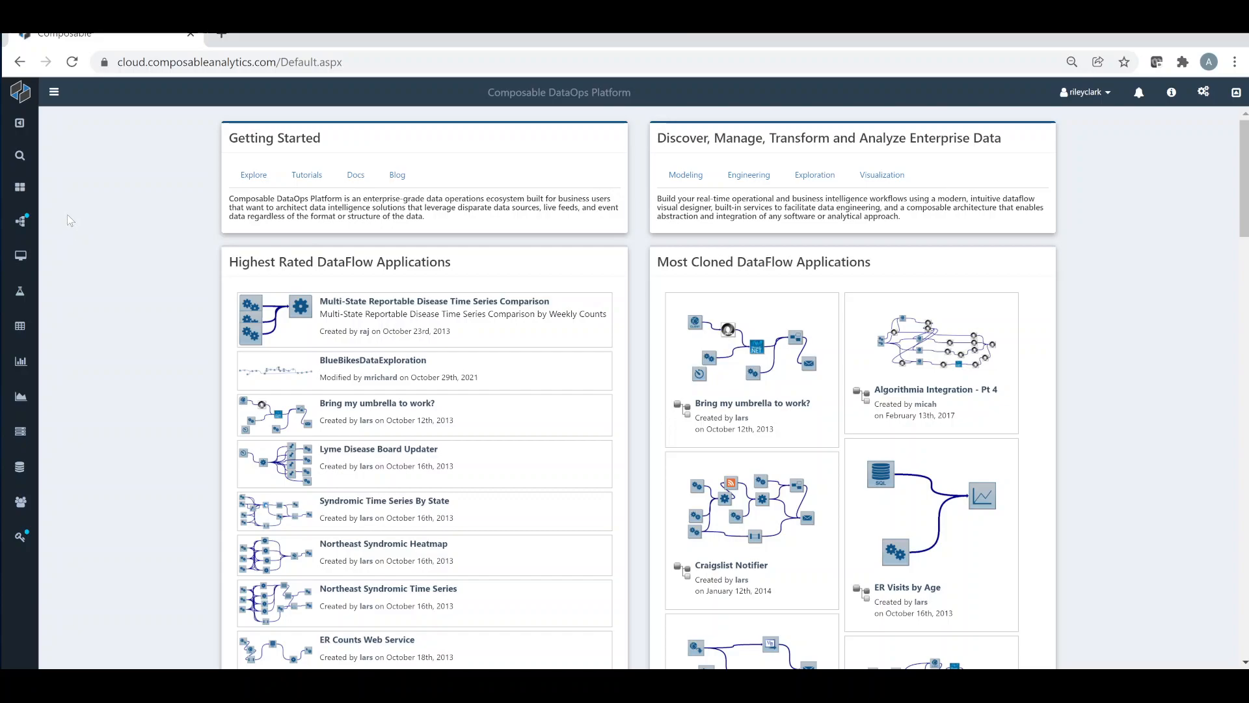
# Browse all platform resources, and filter them to the account's own DataFlows
pyautogui.click(19, 191)
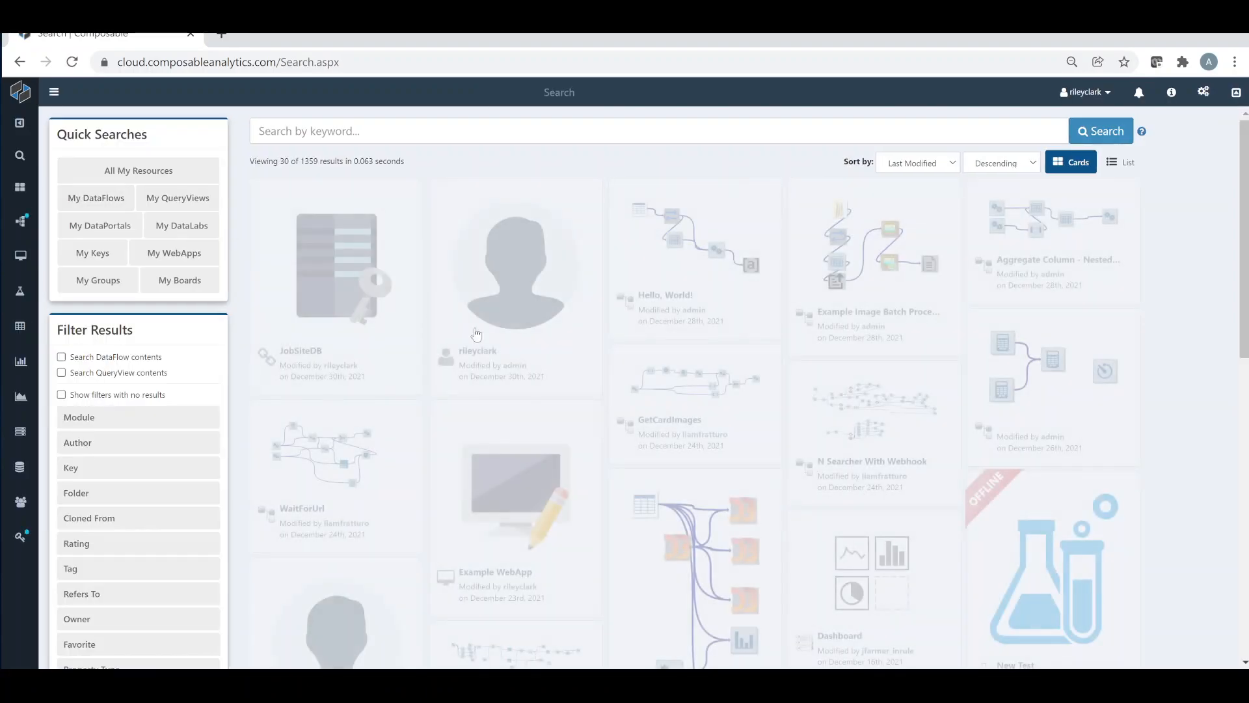
pyautogui.scroll(-8, 650, 364)
pyautogui.scroll(4, 696, 374)
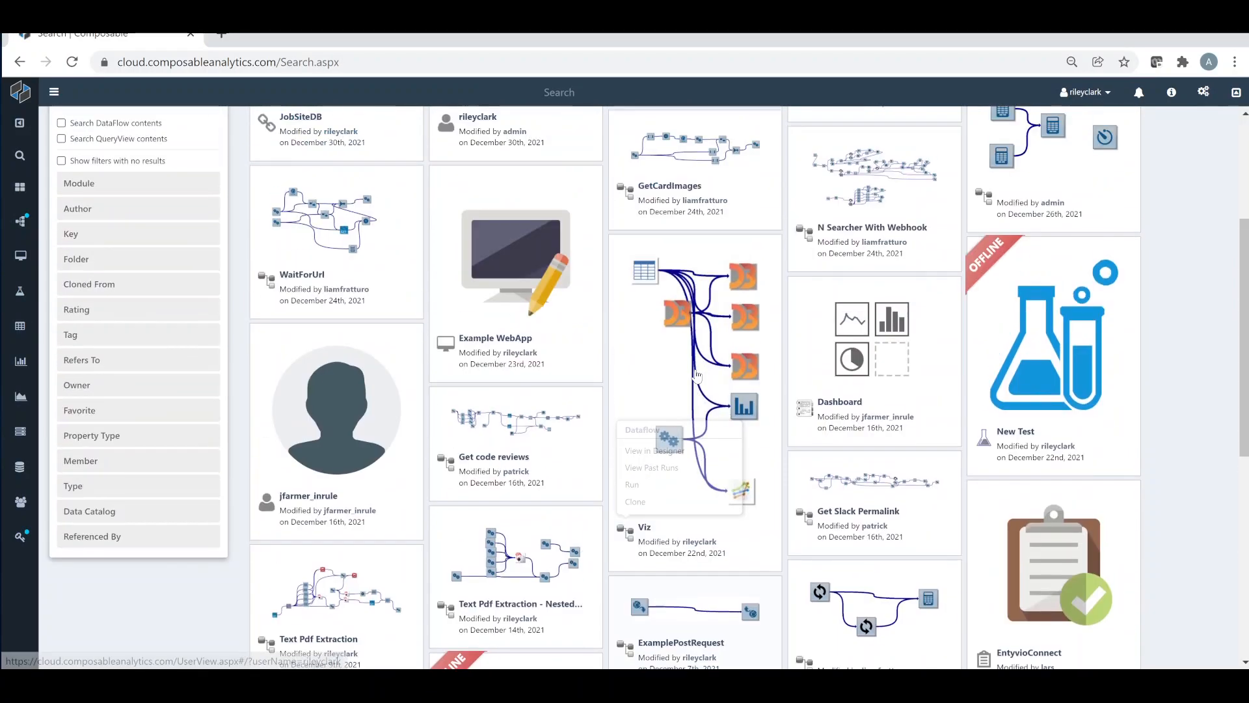
pyautogui.scroll(4, 696, 374)
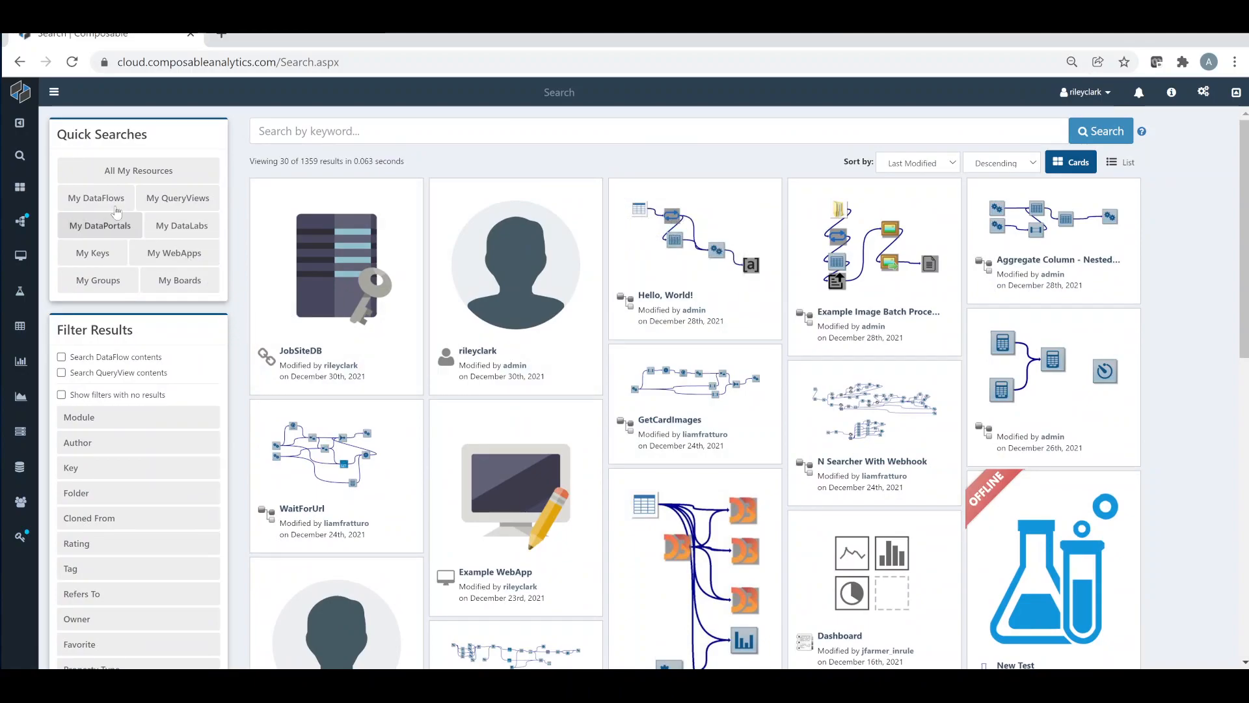
pyautogui.click(96, 198)
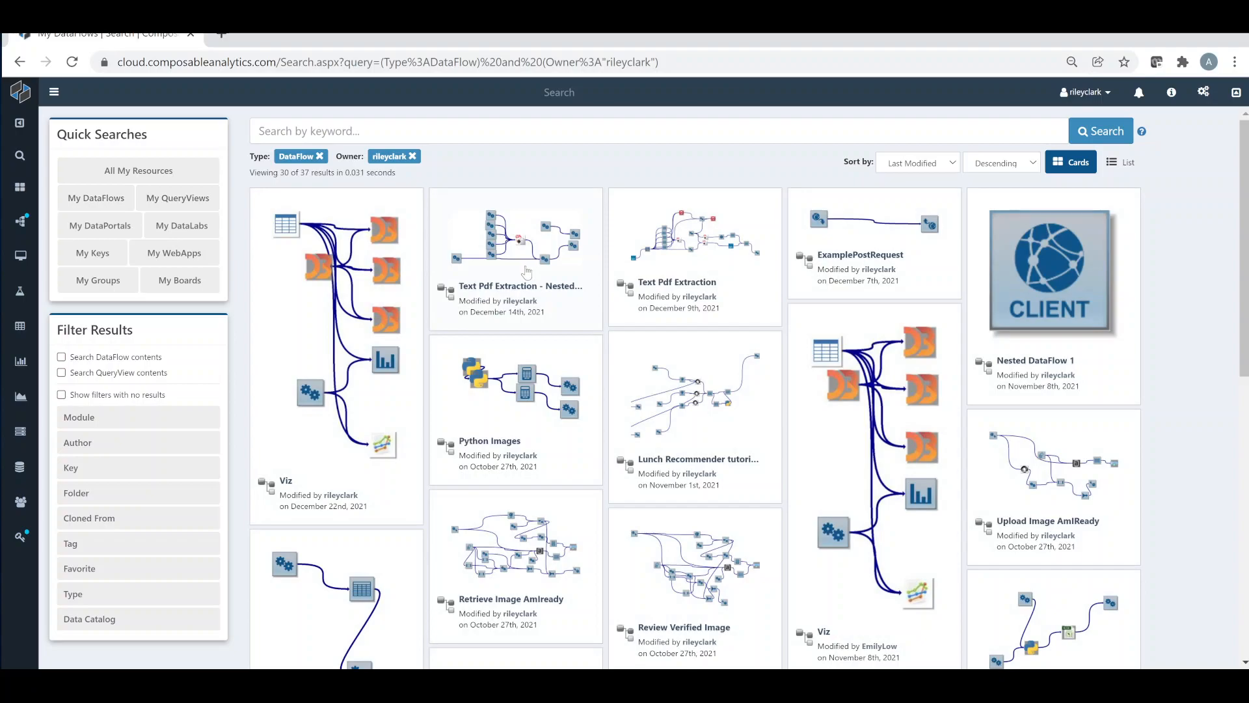
pyautogui.moveTo(479, 228)
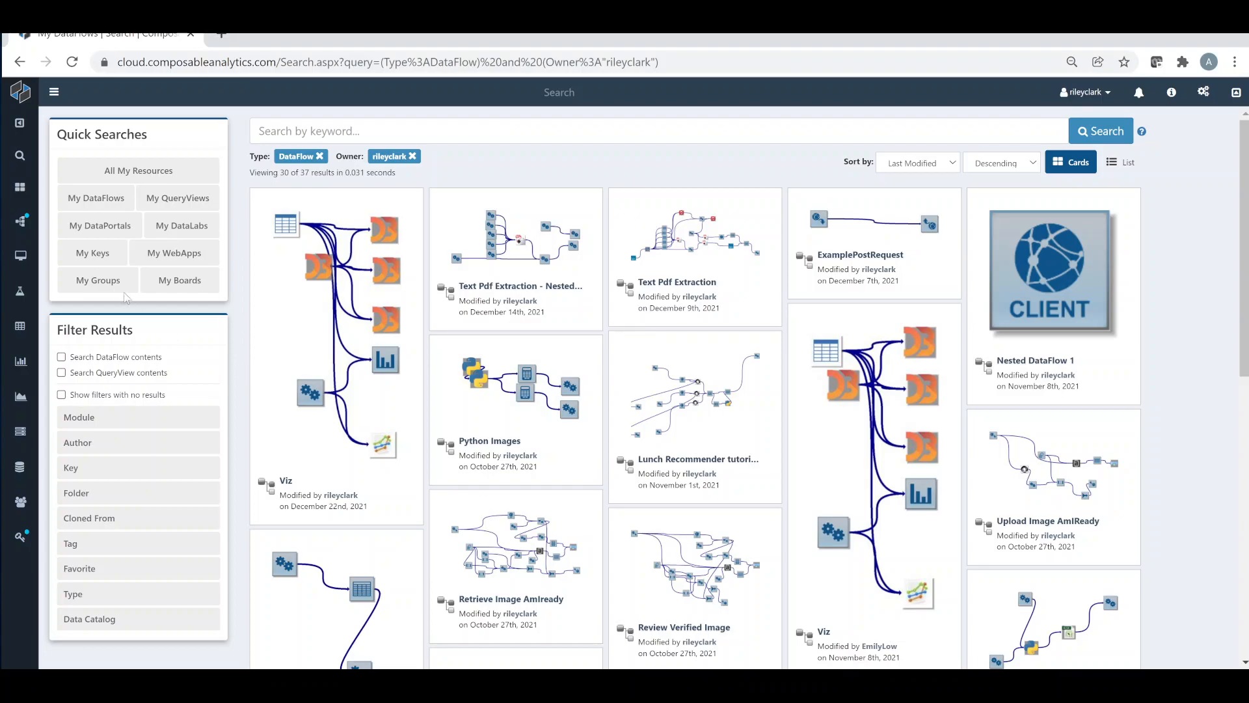
# Create a new blank DataFlow in the designer
pyautogui.moveTo(21, 224)
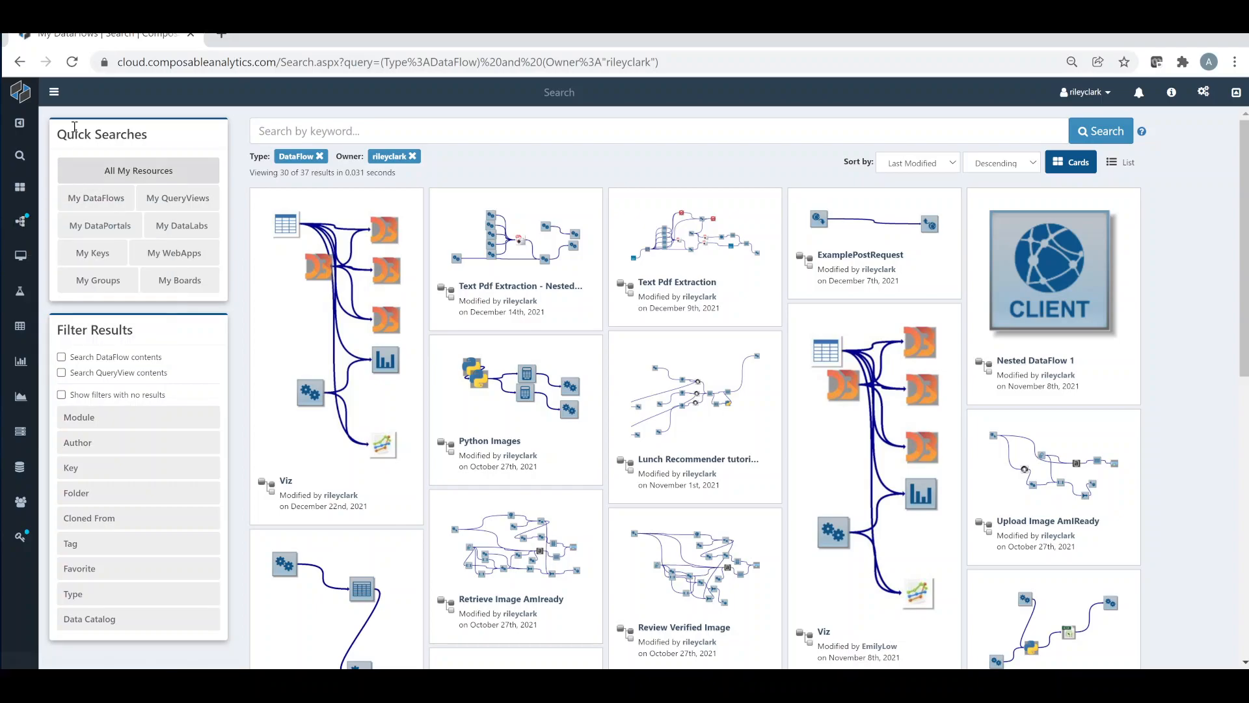
pyautogui.click(55, 93)
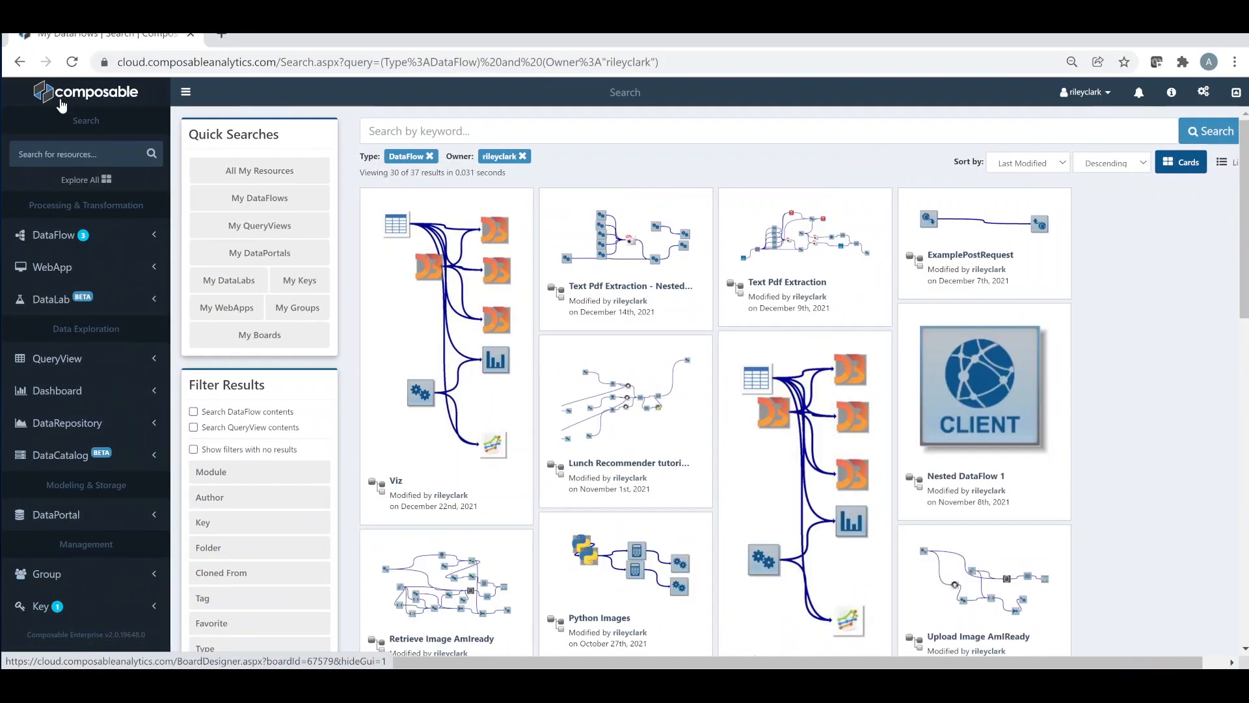
pyautogui.click(63, 236)
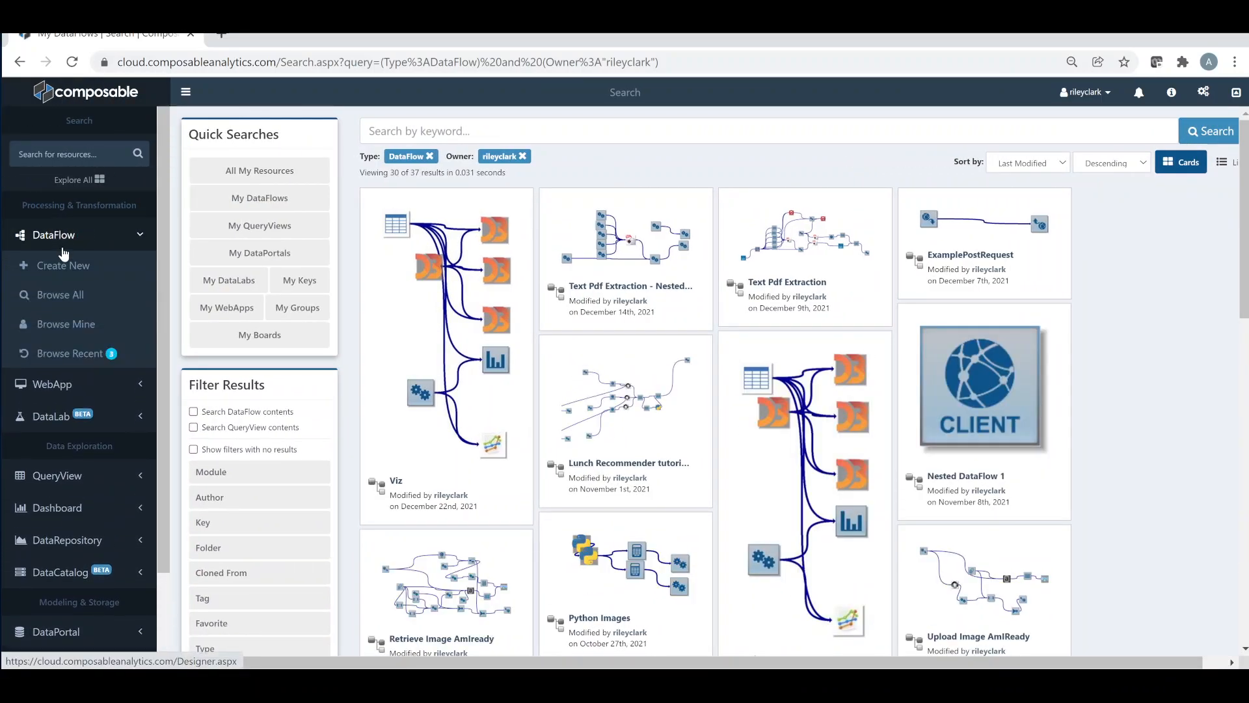
pyautogui.click(80, 269)
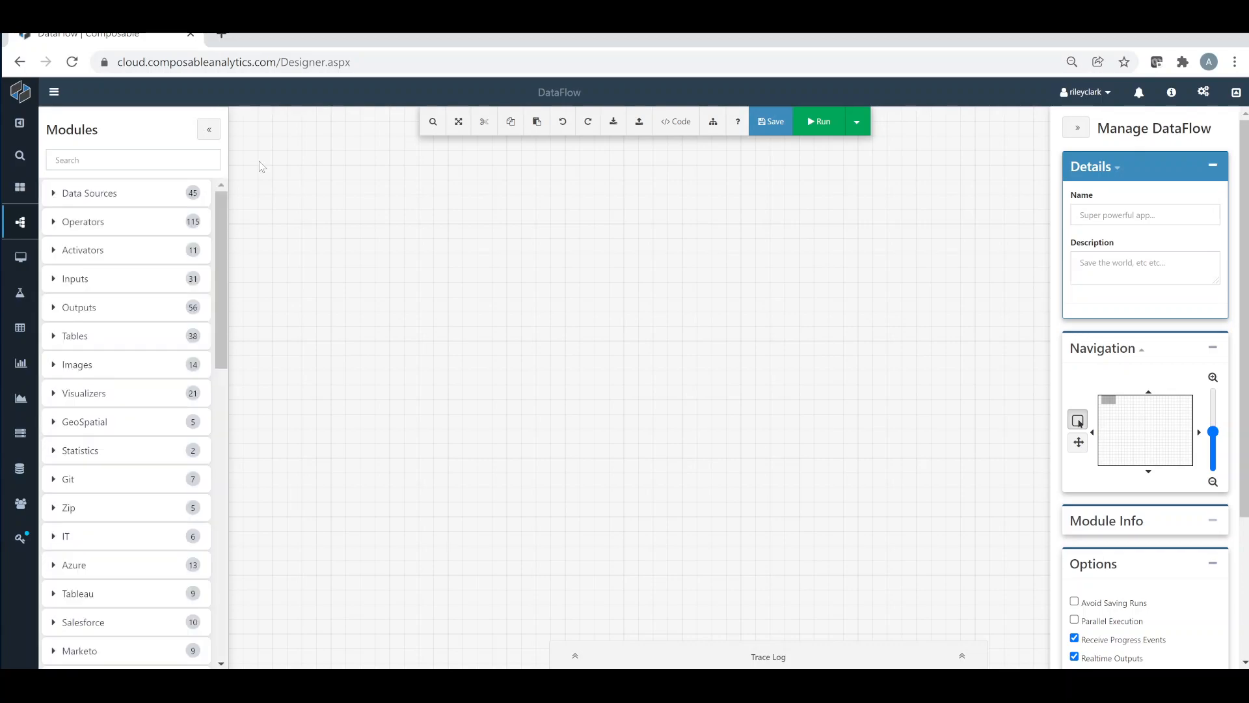
# Look over the empty design canvas and the modules in the Data Sources and Operators categories
pyautogui.moveTo(259, 162); pyautogui.dragTo(1008, 615)
pyautogui.moveTo(225, 231); pyautogui.dragTo(212, 205)
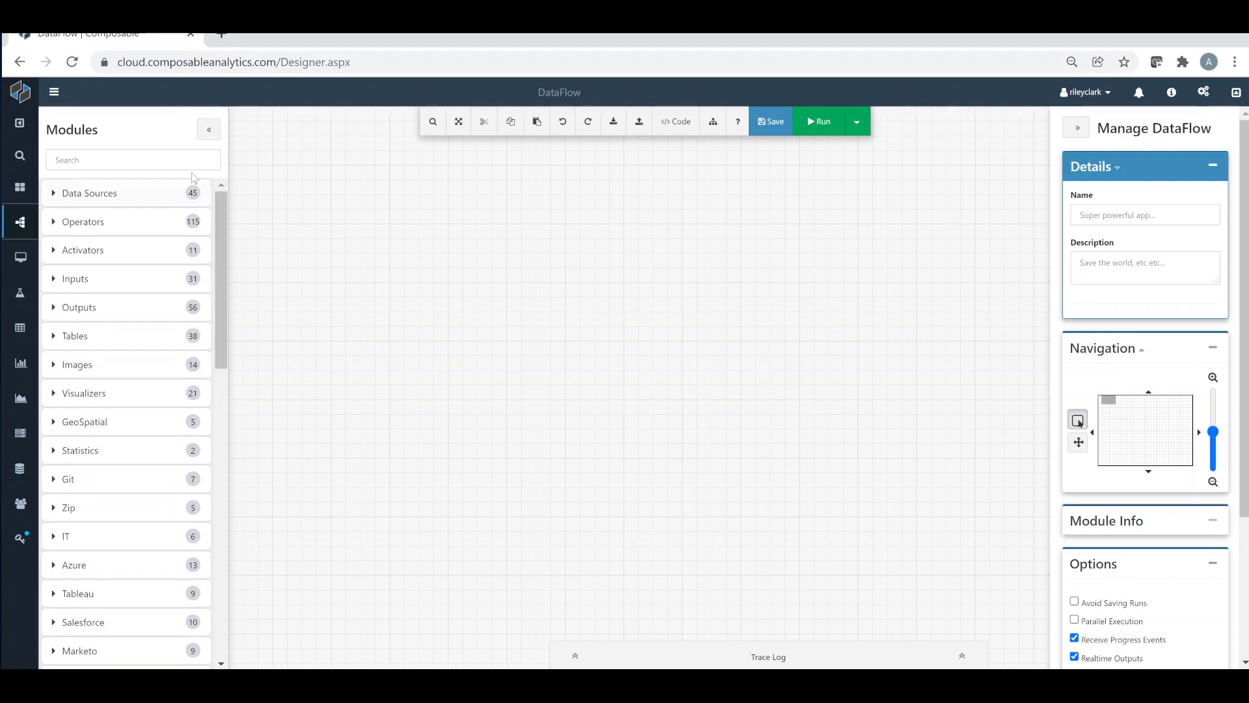
pyautogui.click(130, 195)
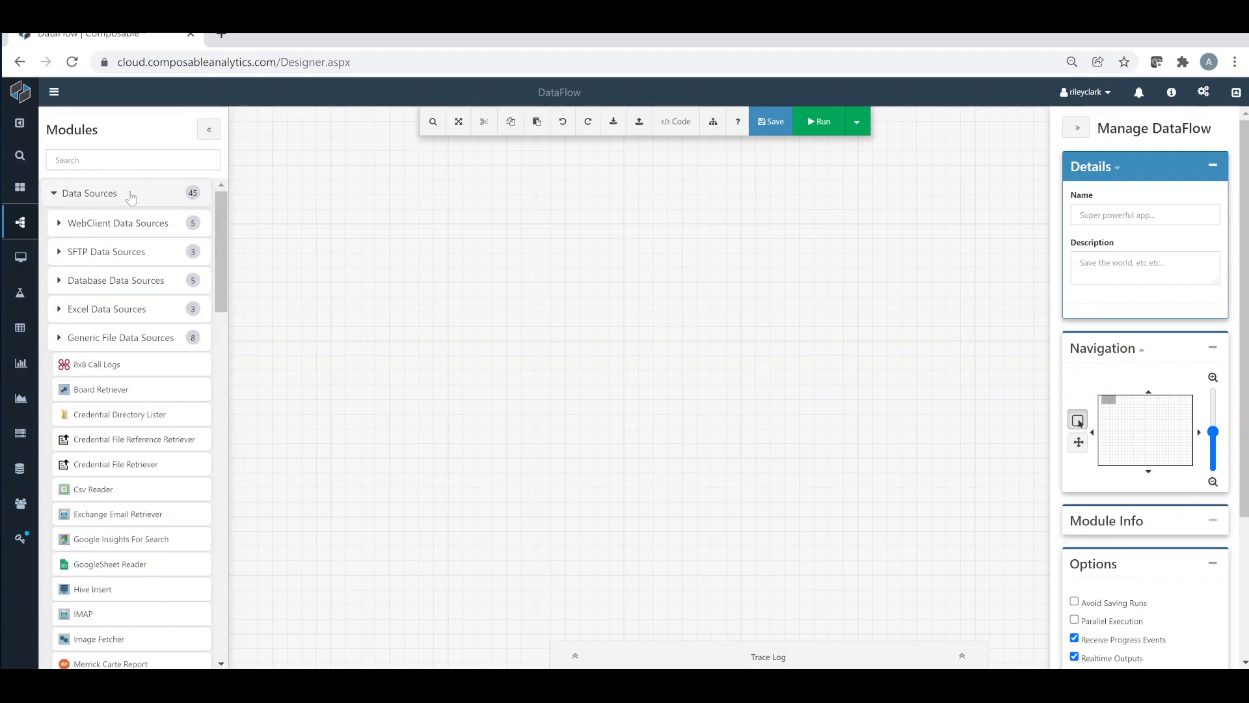
pyautogui.click(127, 199)
pyautogui.click(124, 222)
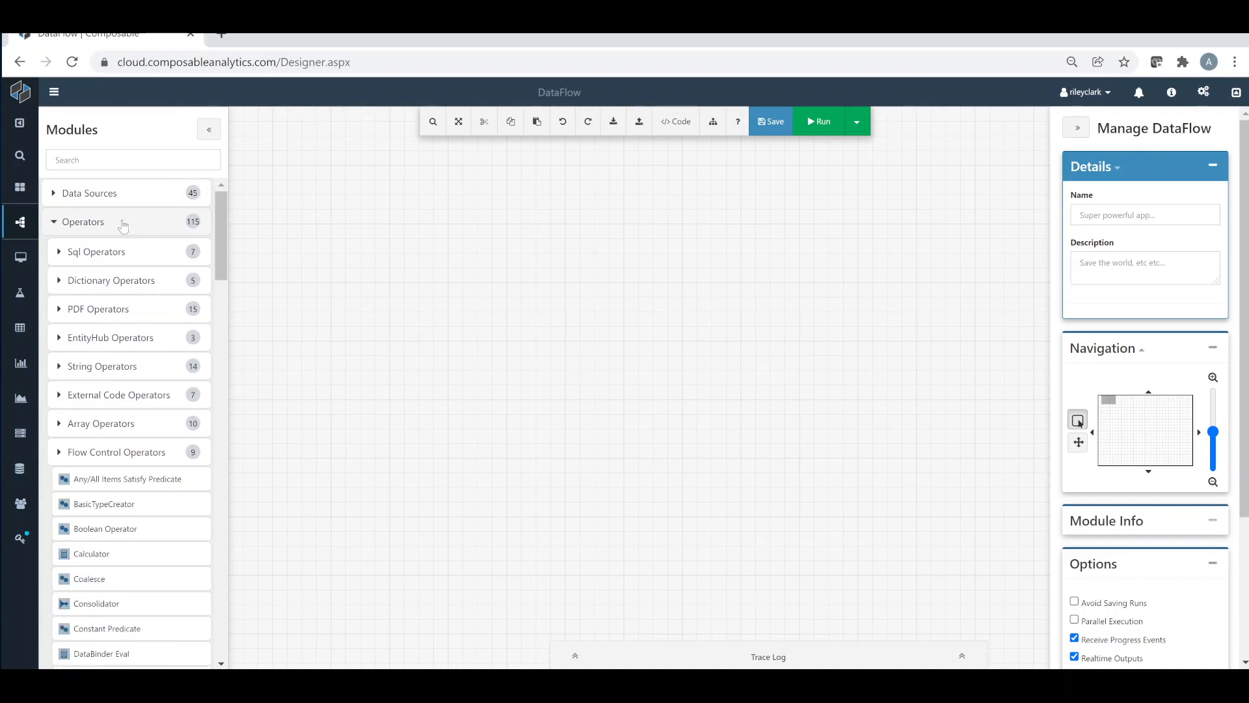
pyautogui.click(124, 223)
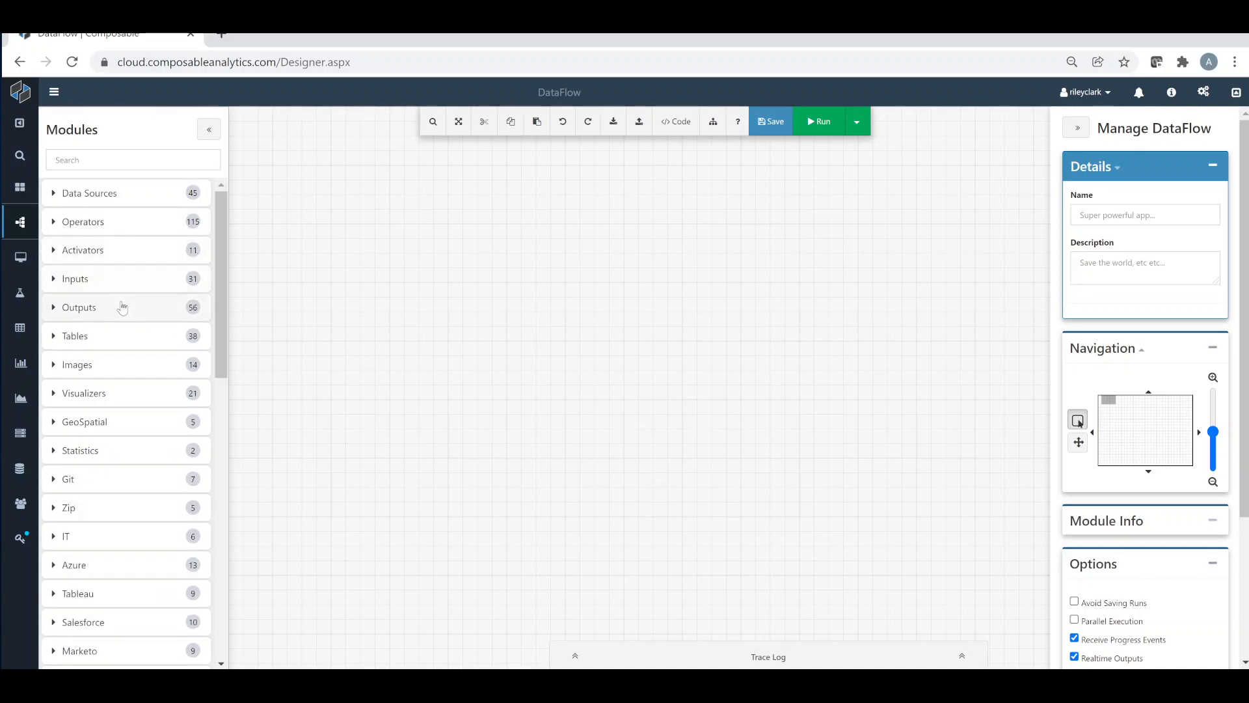
# Search the module list for "timer" and clear the search
pyautogui.click(119, 157)
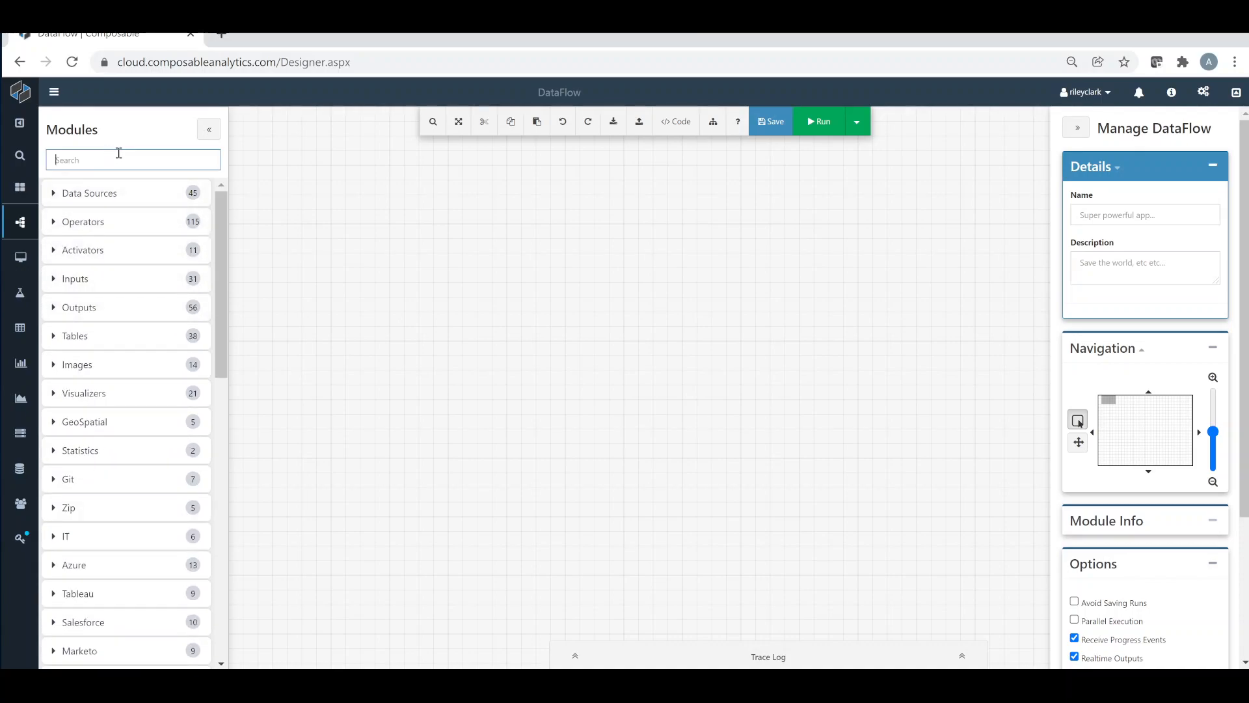
pyautogui.write('timer')
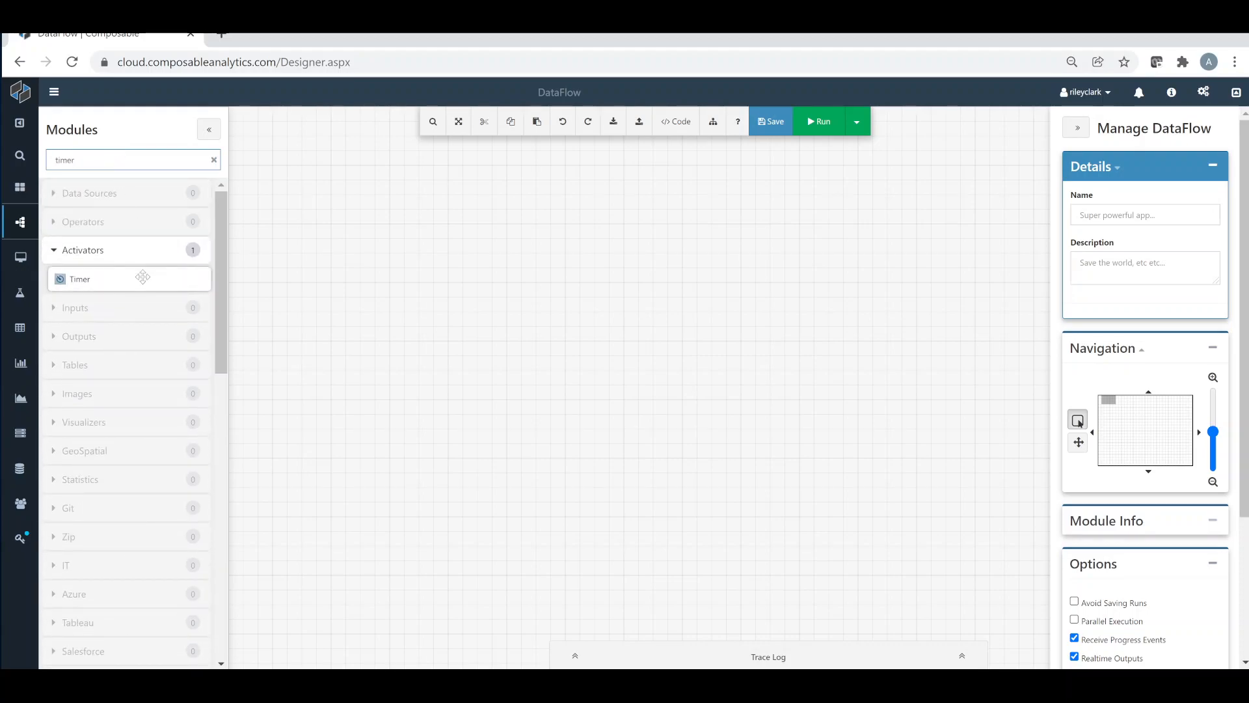
pyautogui.click(214, 161)
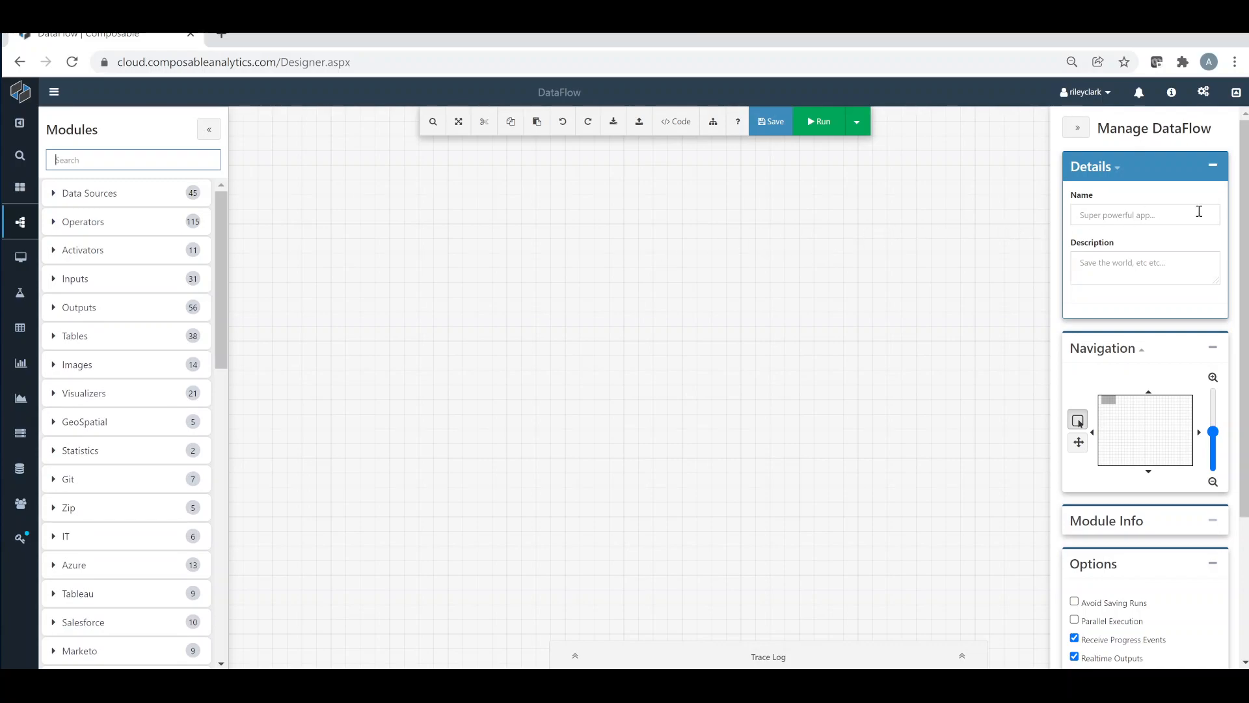
# Name the DataFlow "Calc Operators" and describe it as "Exercise showing operations"
pyautogui.click(1161, 214)
pyautogui.write('c Operators')
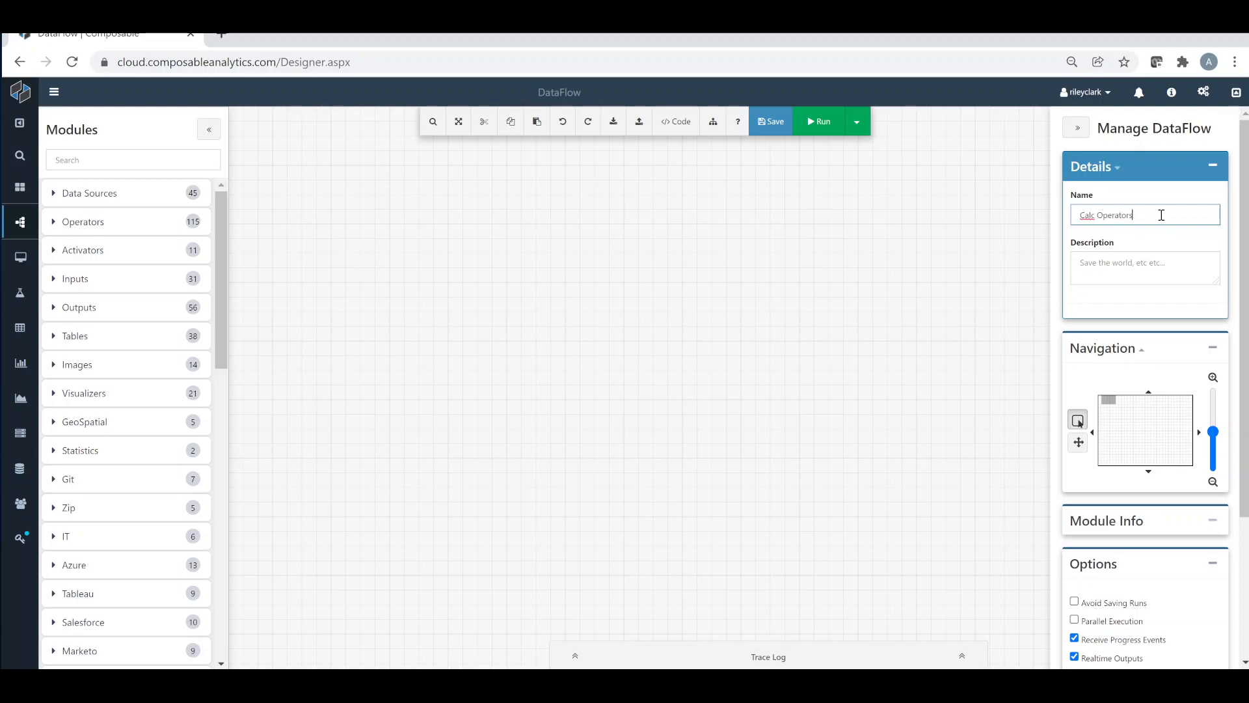
pyautogui.press('Tab')
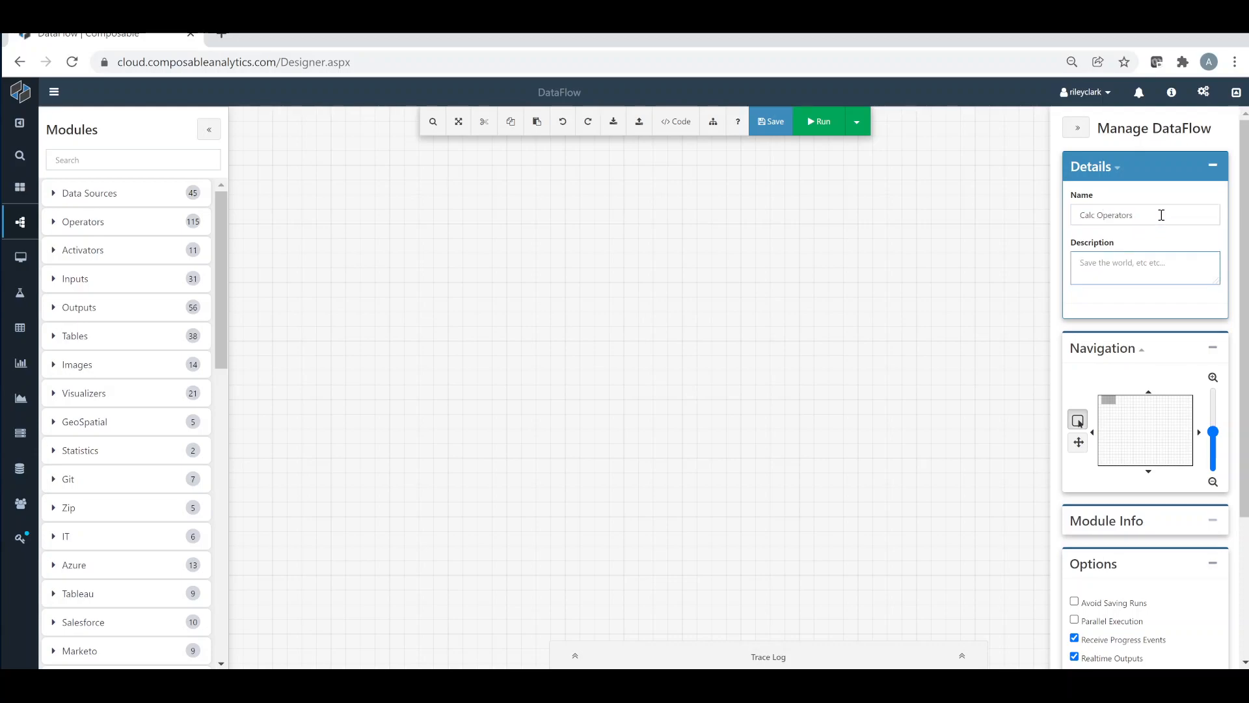
pyautogui.write('Exercise showing operations')
# Collapse the Details and Navigation sections to view Options and Undo Stack, and expand both again
pyautogui.click(1213, 166)
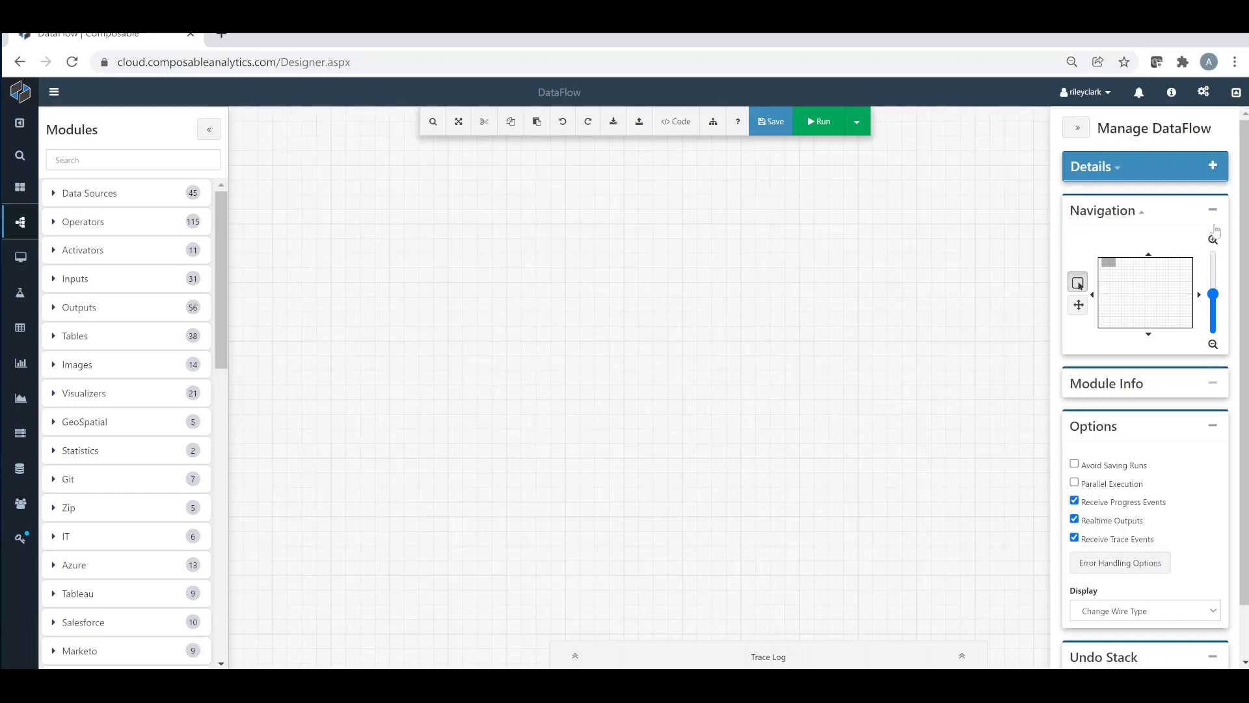
pyautogui.click(1213, 209)
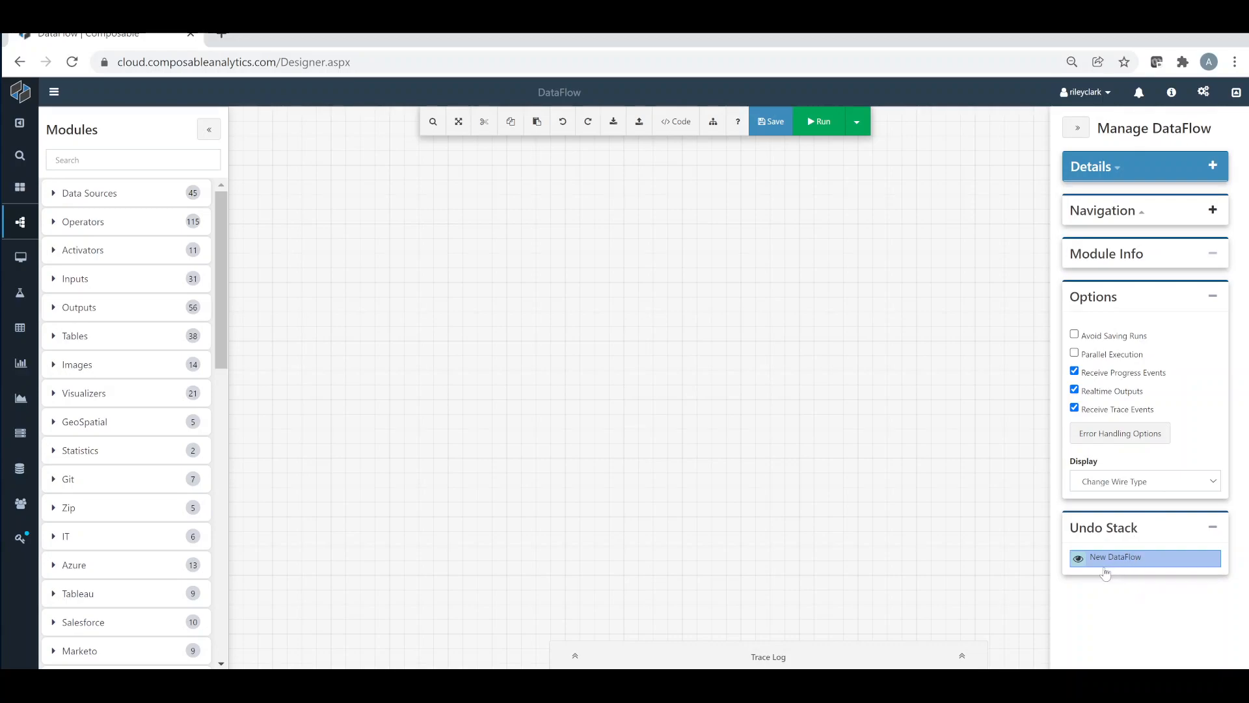
pyautogui.click(1213, 209)
pyautogui.click(1212, 166)
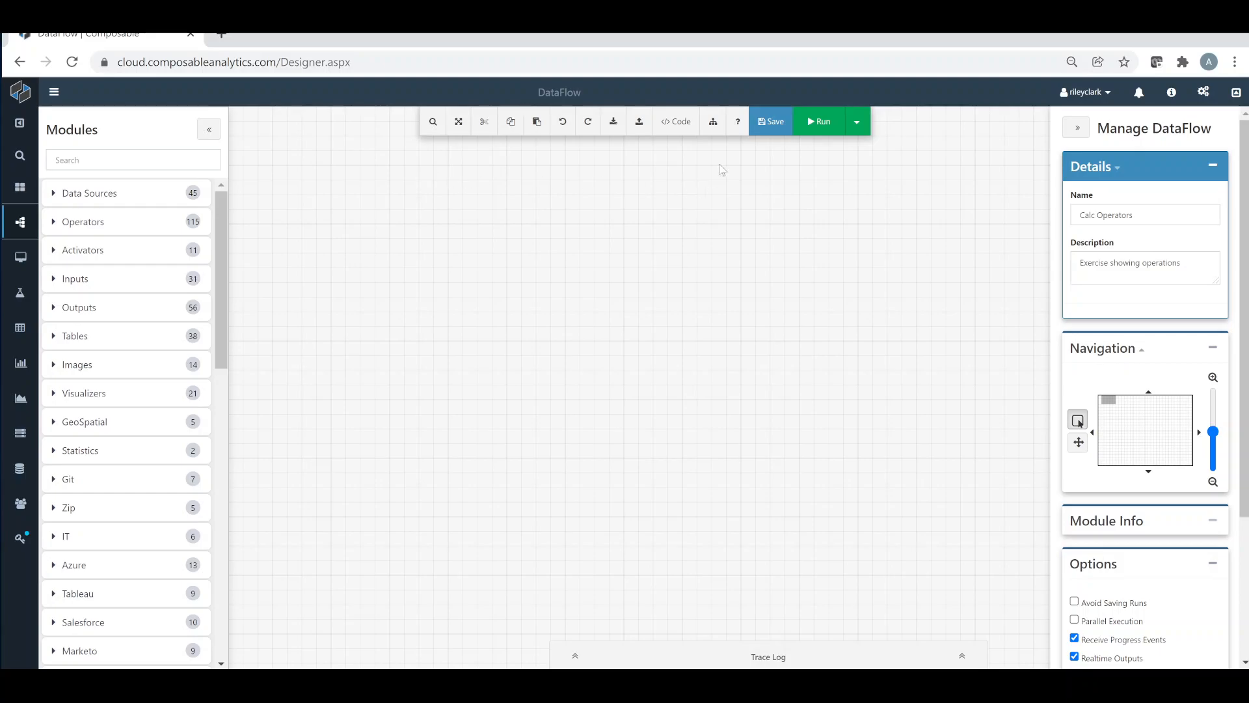
# Review the designer's keyboard shortcut cheat-sheet and close it
pyautogui.click(738, 122)
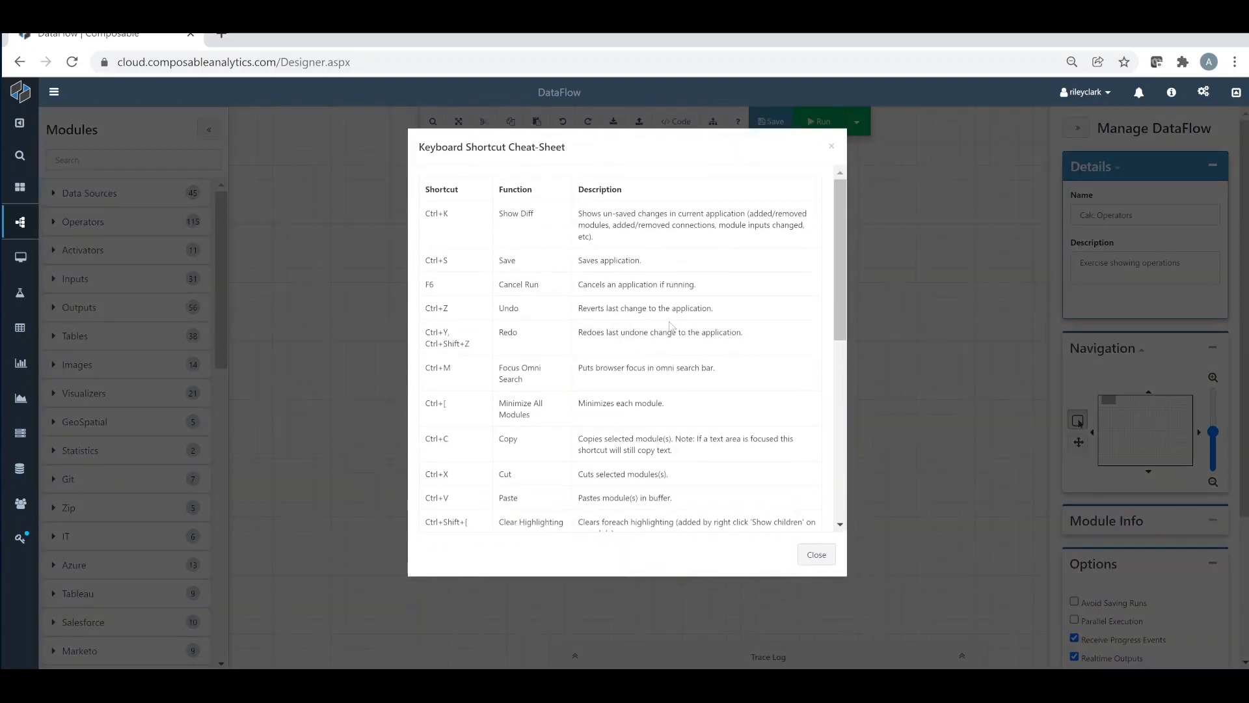
pyautogui.scroll(-3, 676, 328)
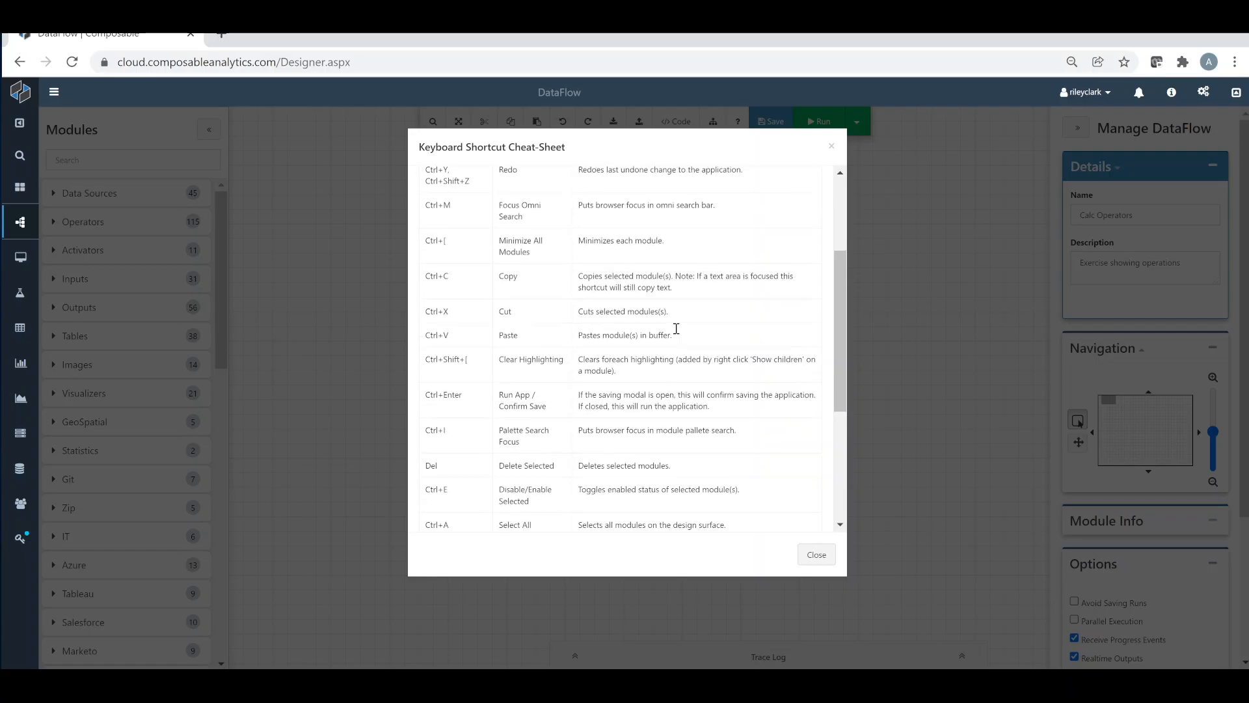
pyautogui.click(815, 555)
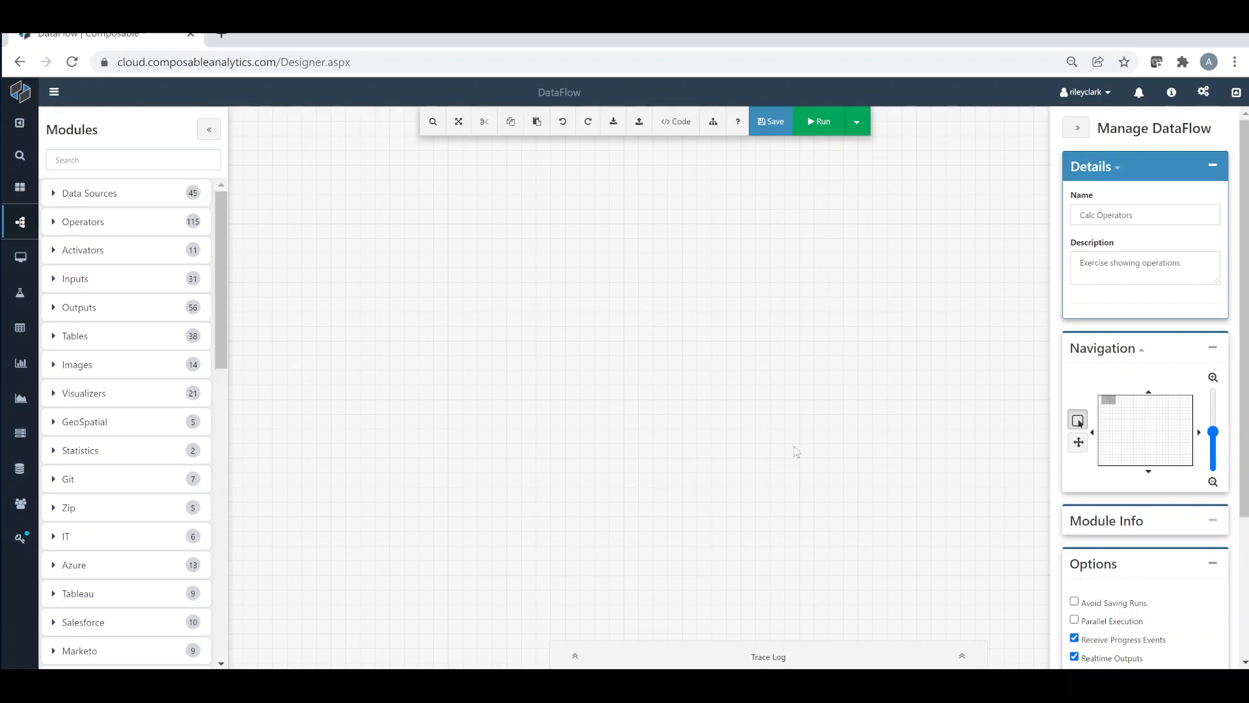
# View the Output, Trace and Progress pages of the Trace Log and collapse it
pyautogui.click(818, 655)
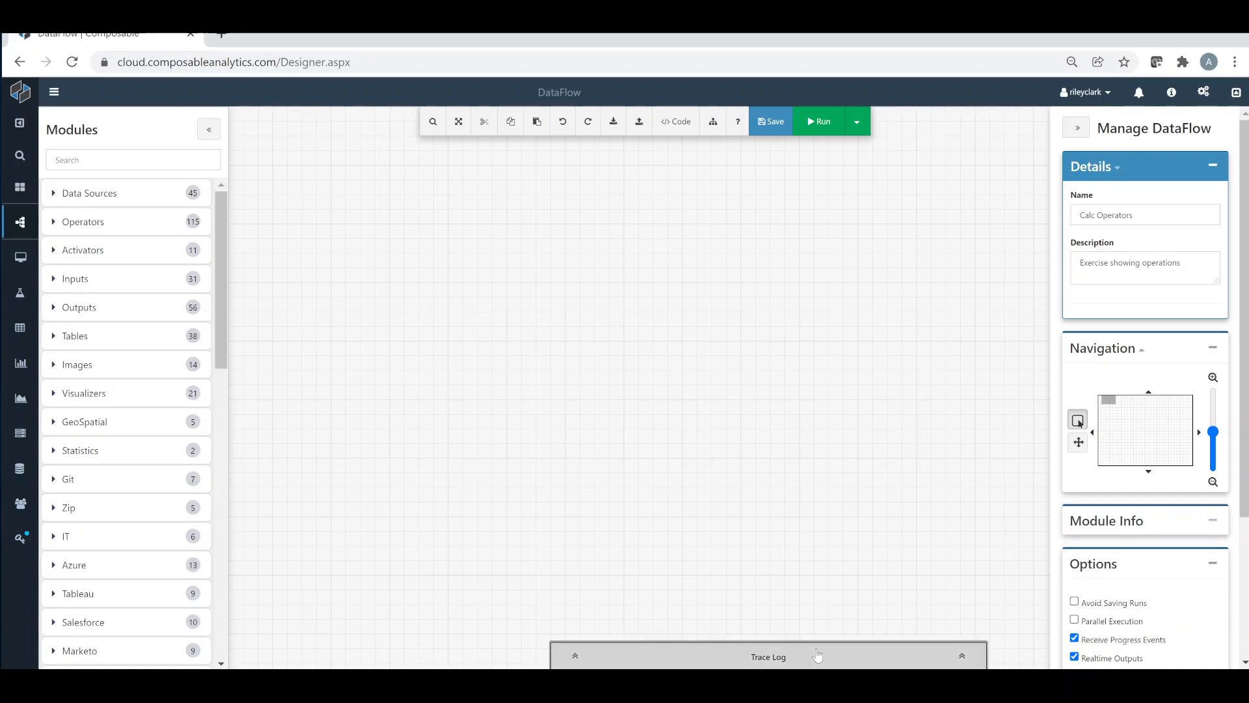
pyautogui.click(576, 414)
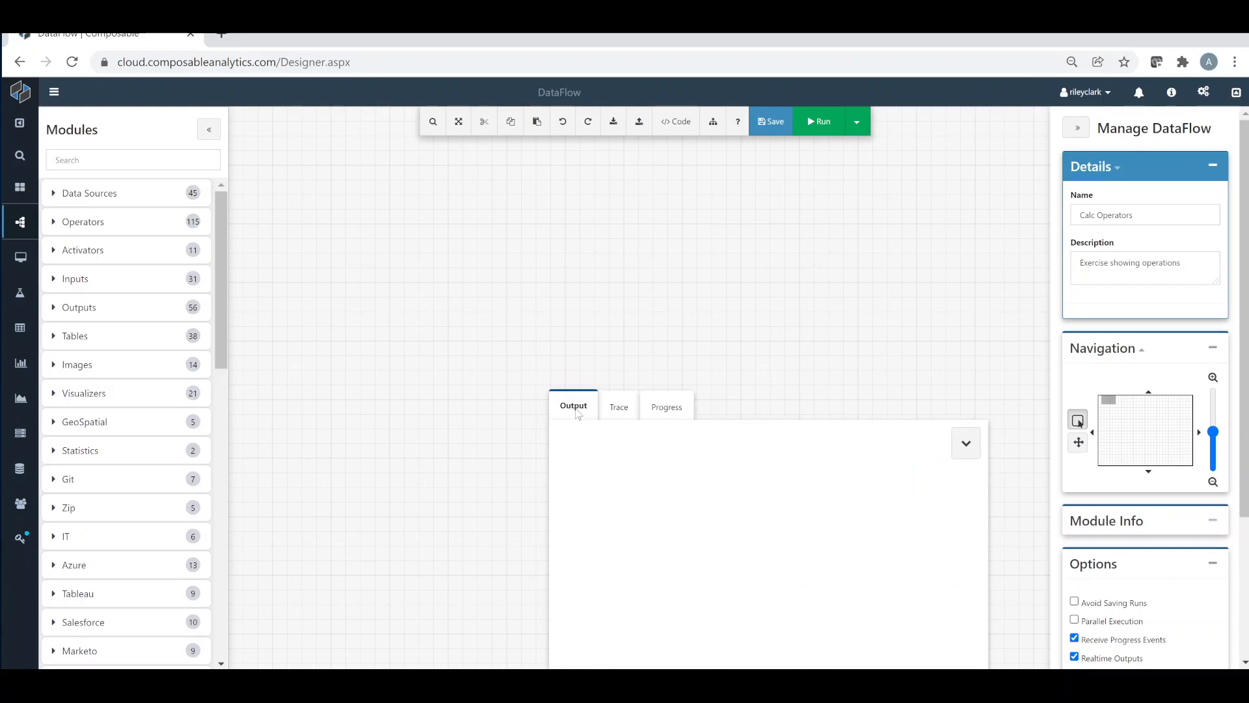
pyautogui.click(612, 409)
pyautogui.click(665, 409)
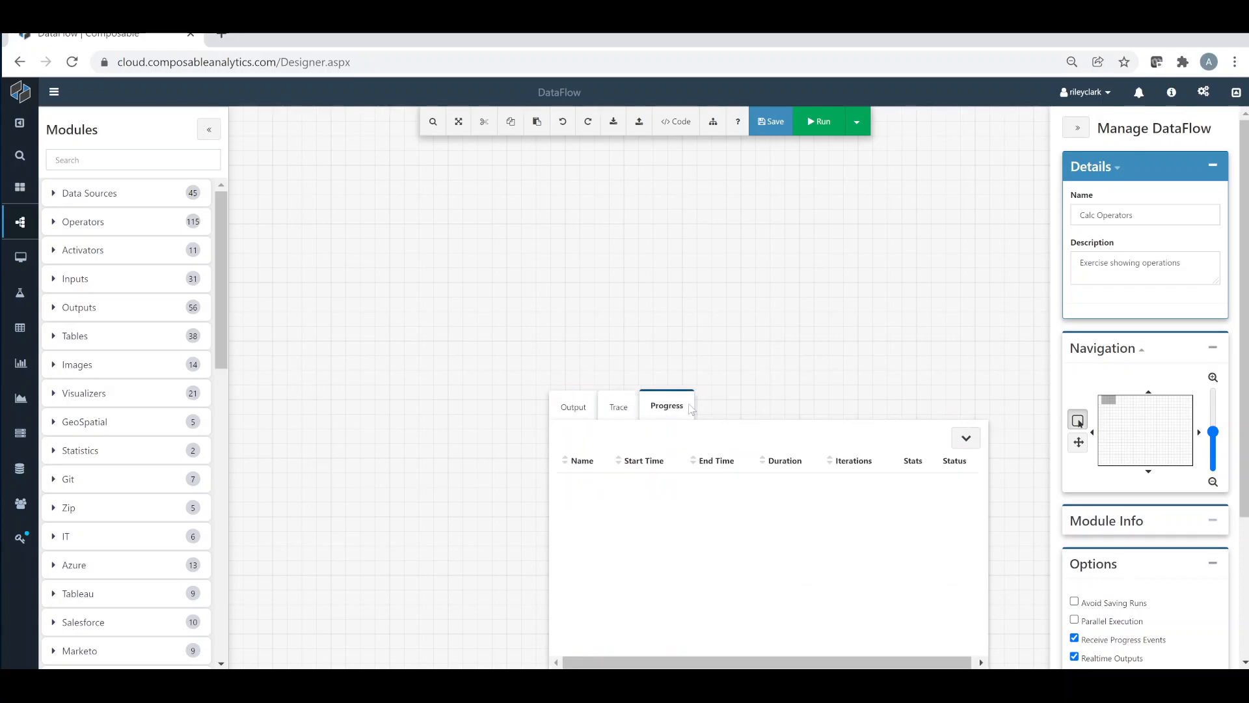
pyautogui.click(964, 439)
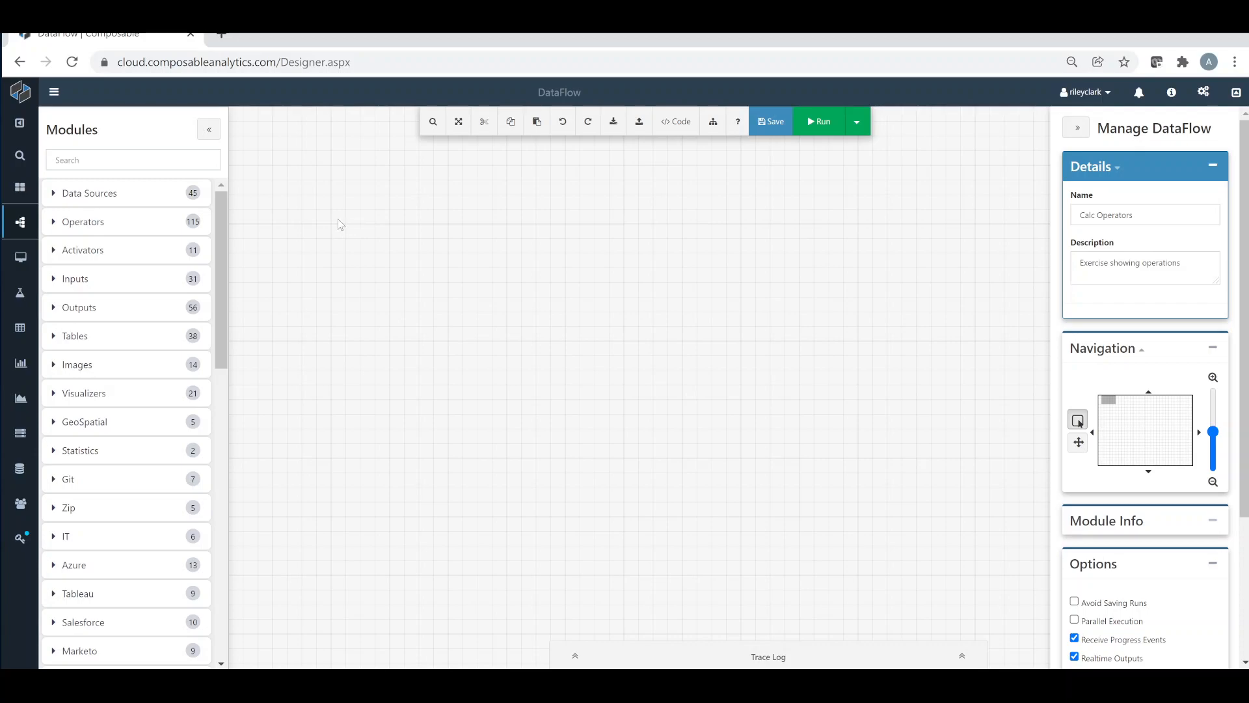
# Find the Calculator operator by searching for "calc" and place it in the upper middle of the canvas
pyautogui.click(144, 222)
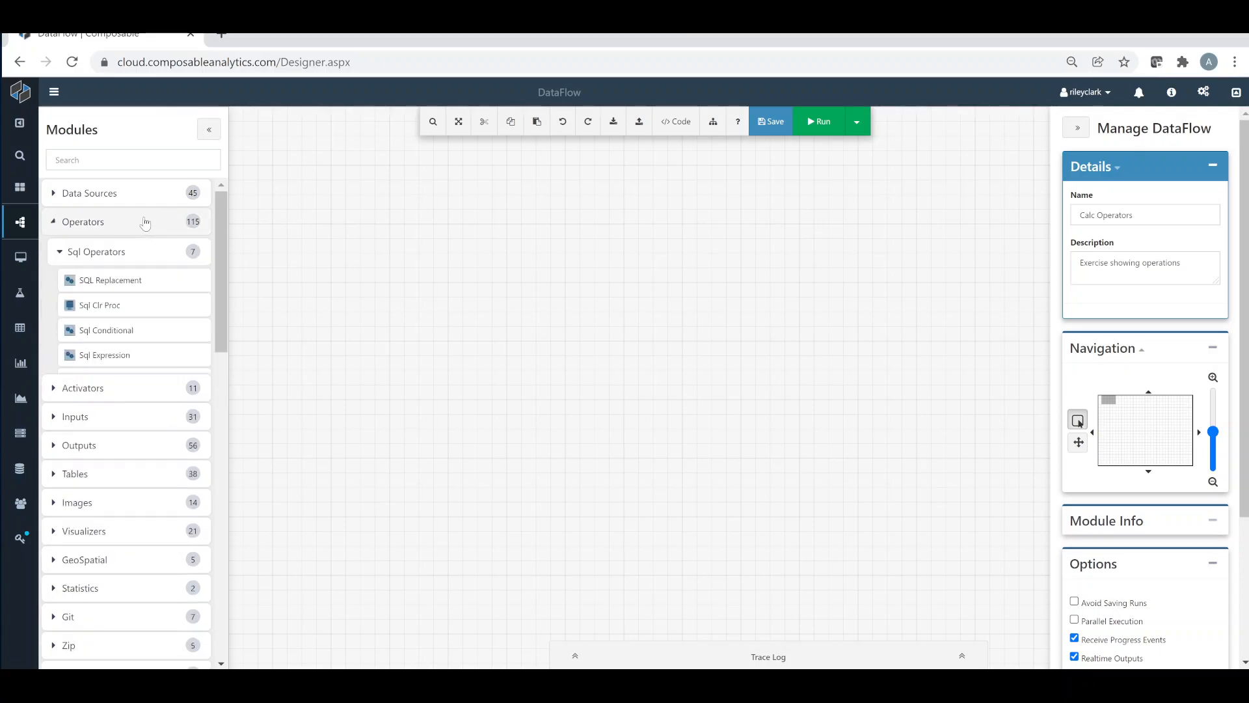
pyautogui.scroll(-5, 135, 337)
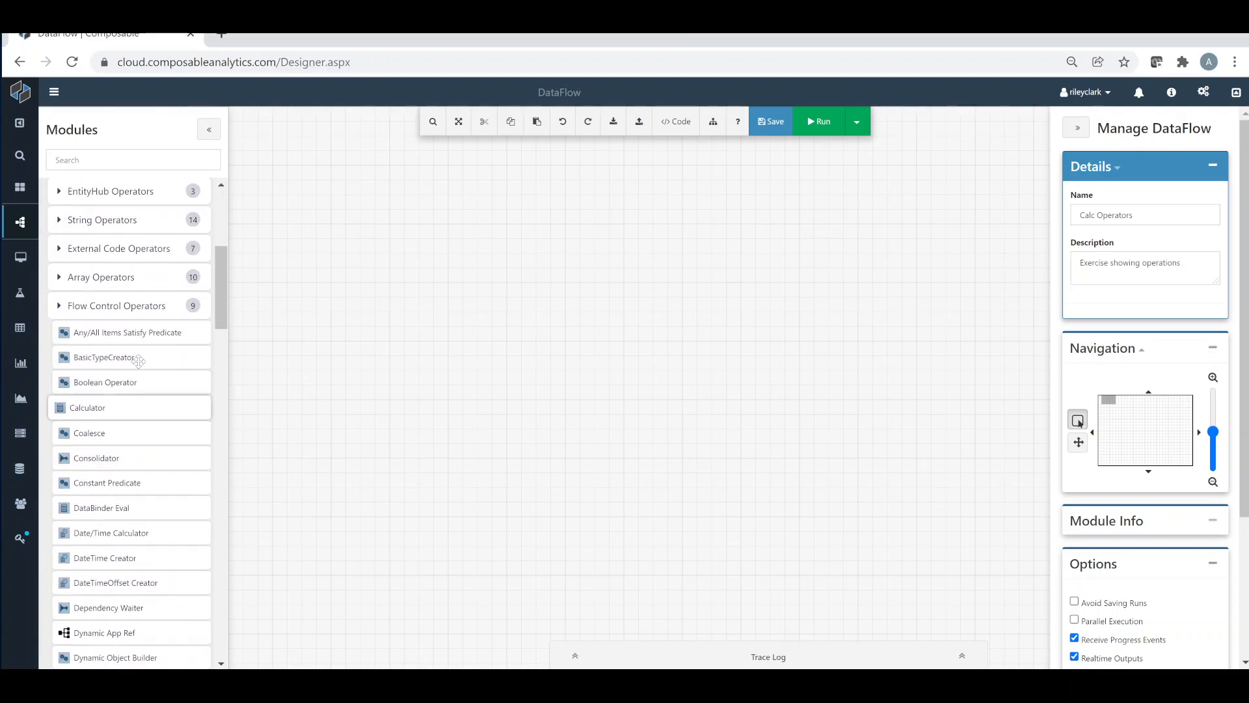
pyautogui.scroll(5, 131, 218)
pyautogui.click(149, 157)
pyautogui.write('calc')
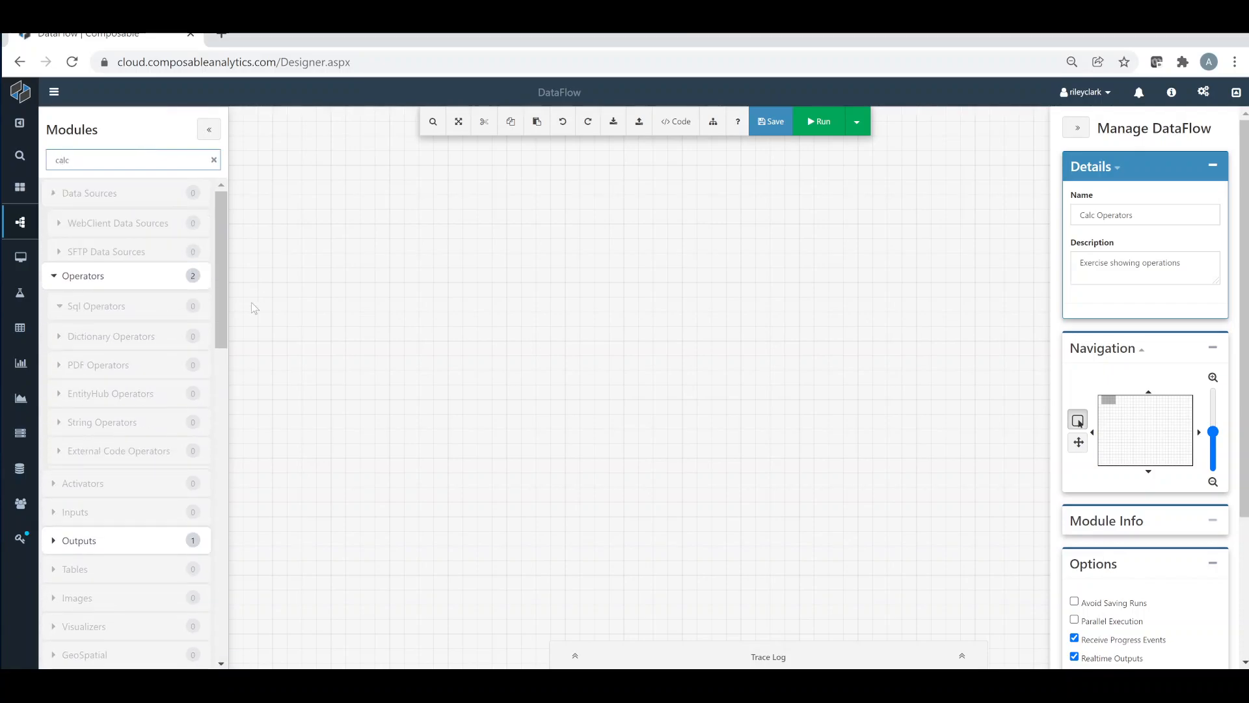
pyautogui.moveTo(136, 477); pyautogui.dragTo(555, 251)
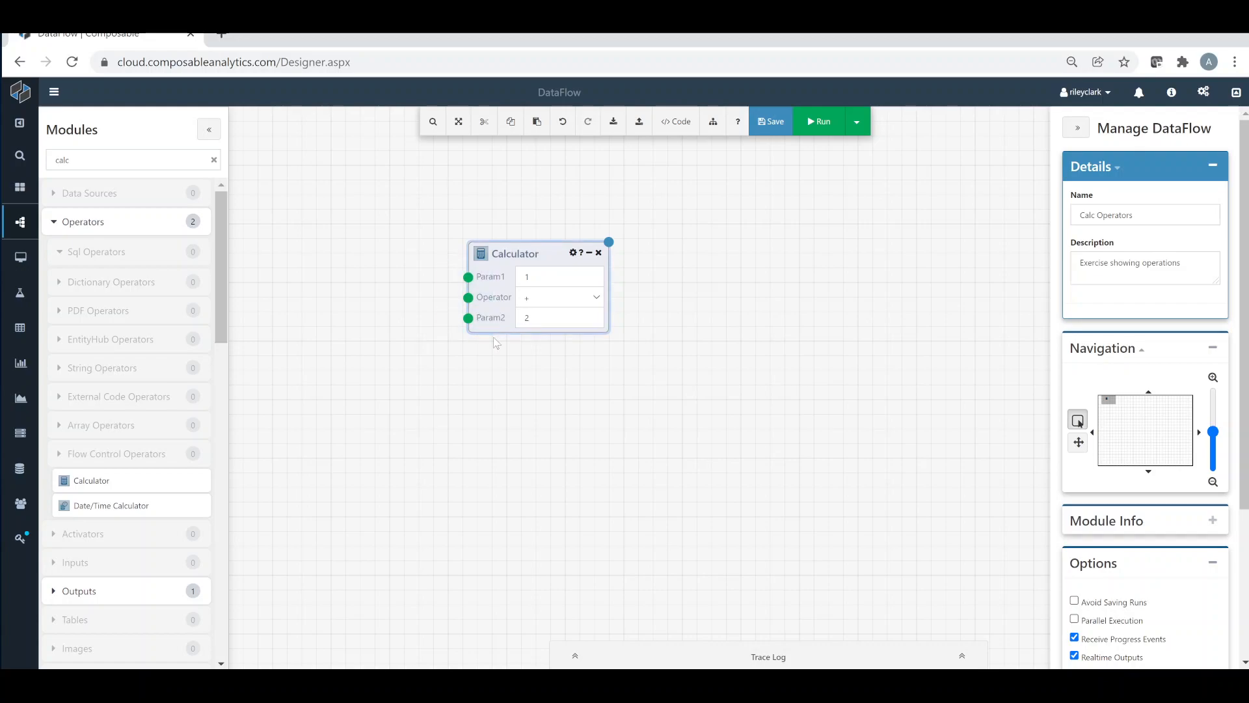
# Inspect the Calculator module's Param1 input and the result and connection options of its output
pyautogui.moveTo(631, 221); pyautogui.dragTo(598, 343)
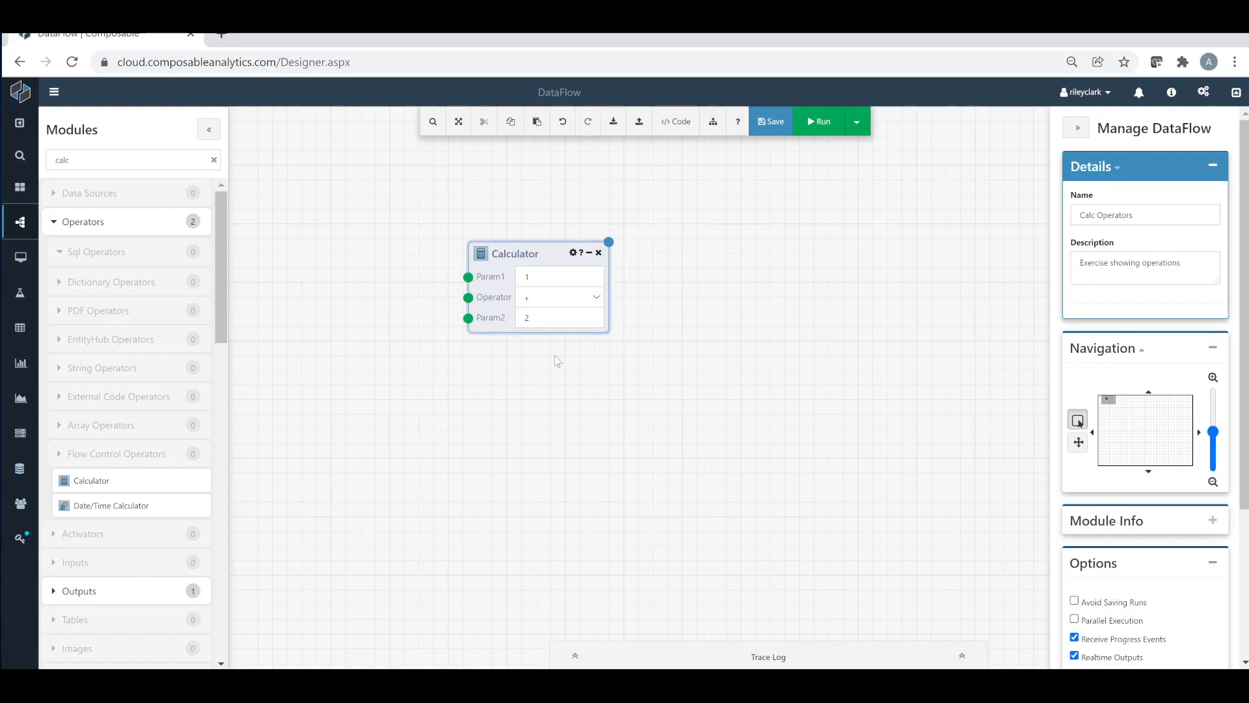
pyautogui.click(467, 277)
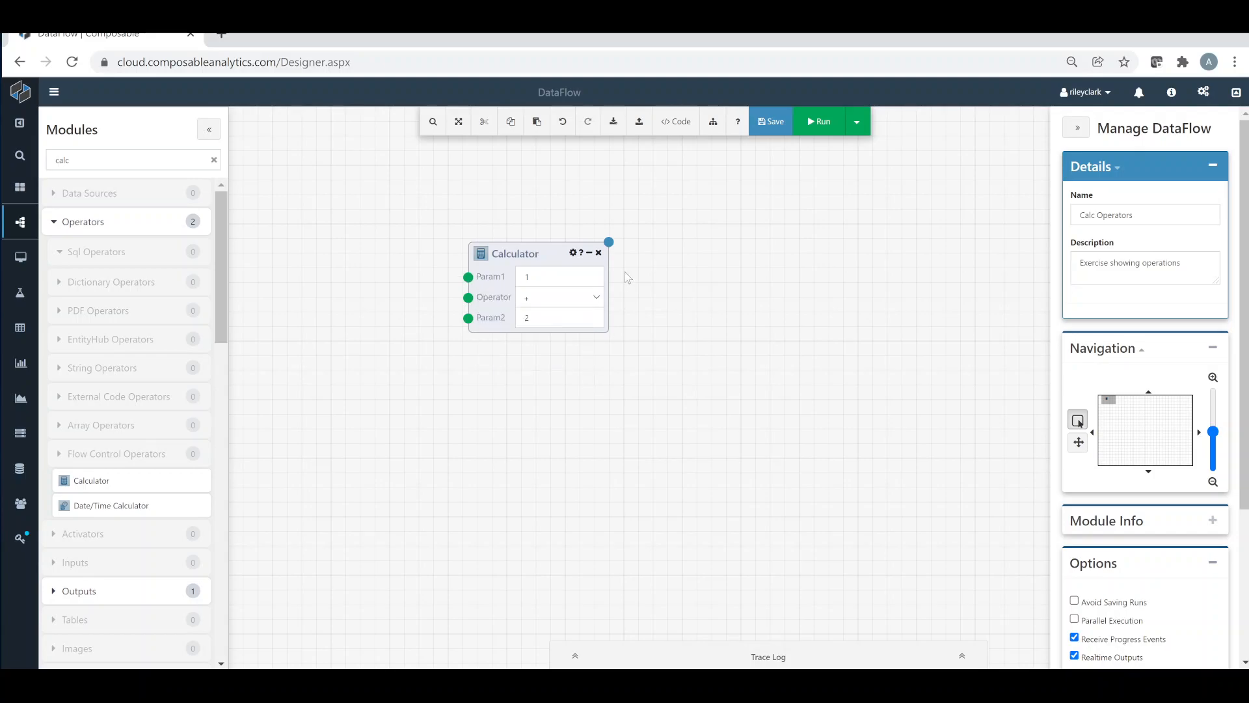
pyautogui.click(608, 242)
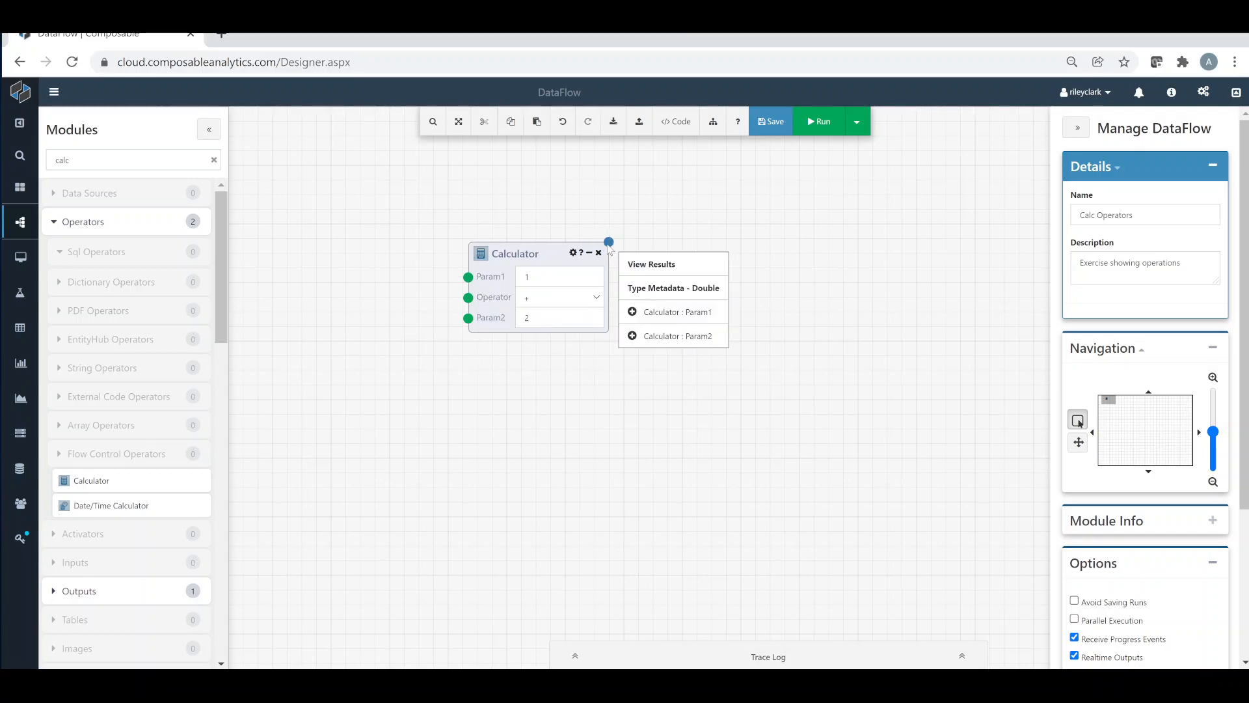
pyautogui.click(602, 343)
pyautogui.moveTo(480, 254)
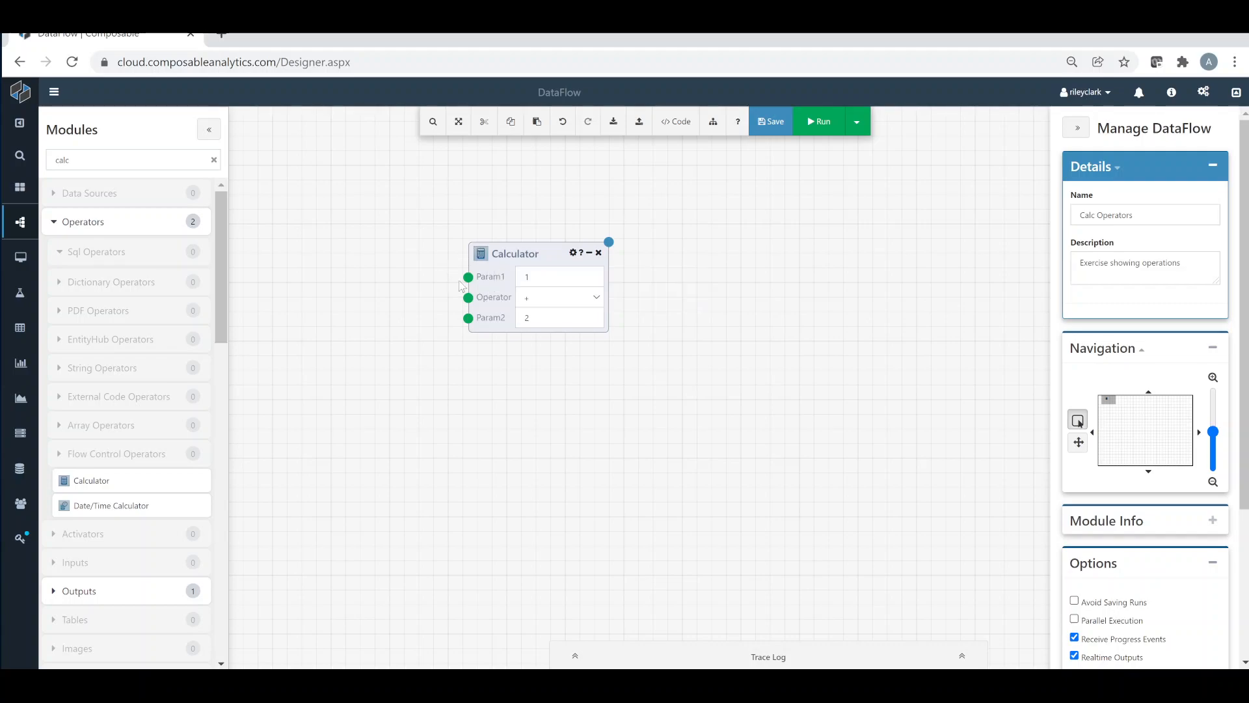
# Run the DataFlow, view the result of its Calculator module and close the result window
pyautogui.moveTo(469, 282)
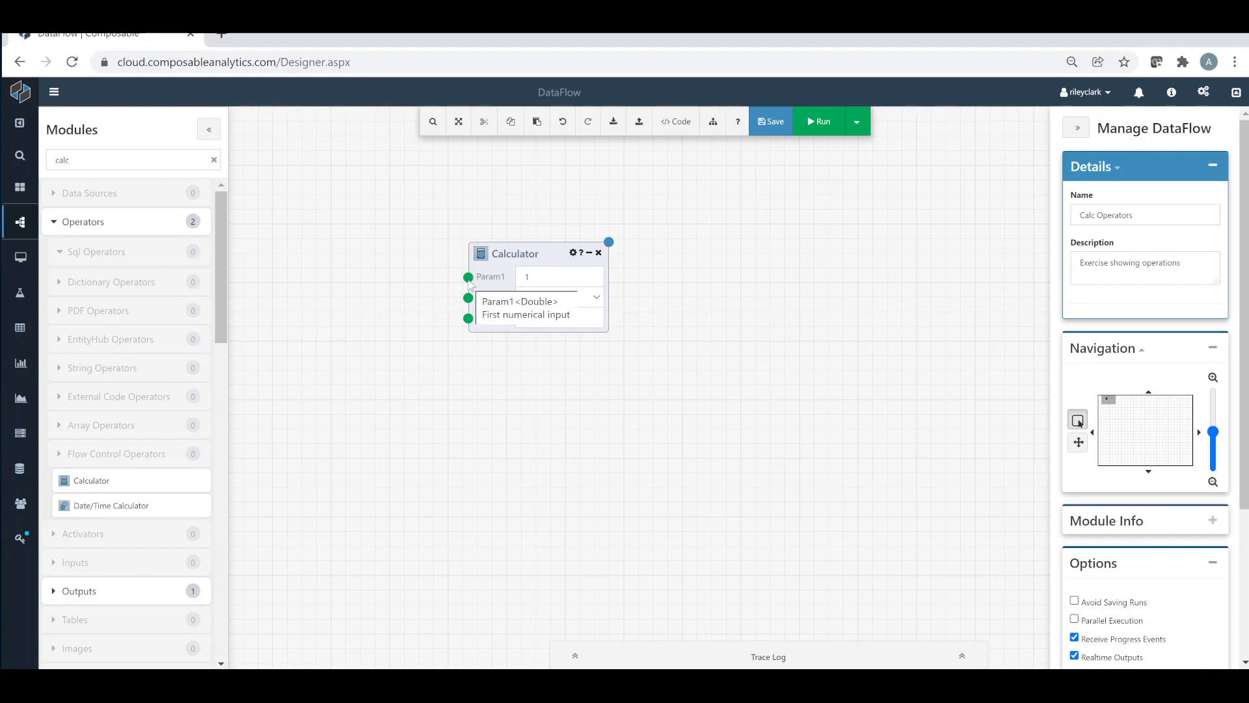
pyautogui.moveTo(610, 245)
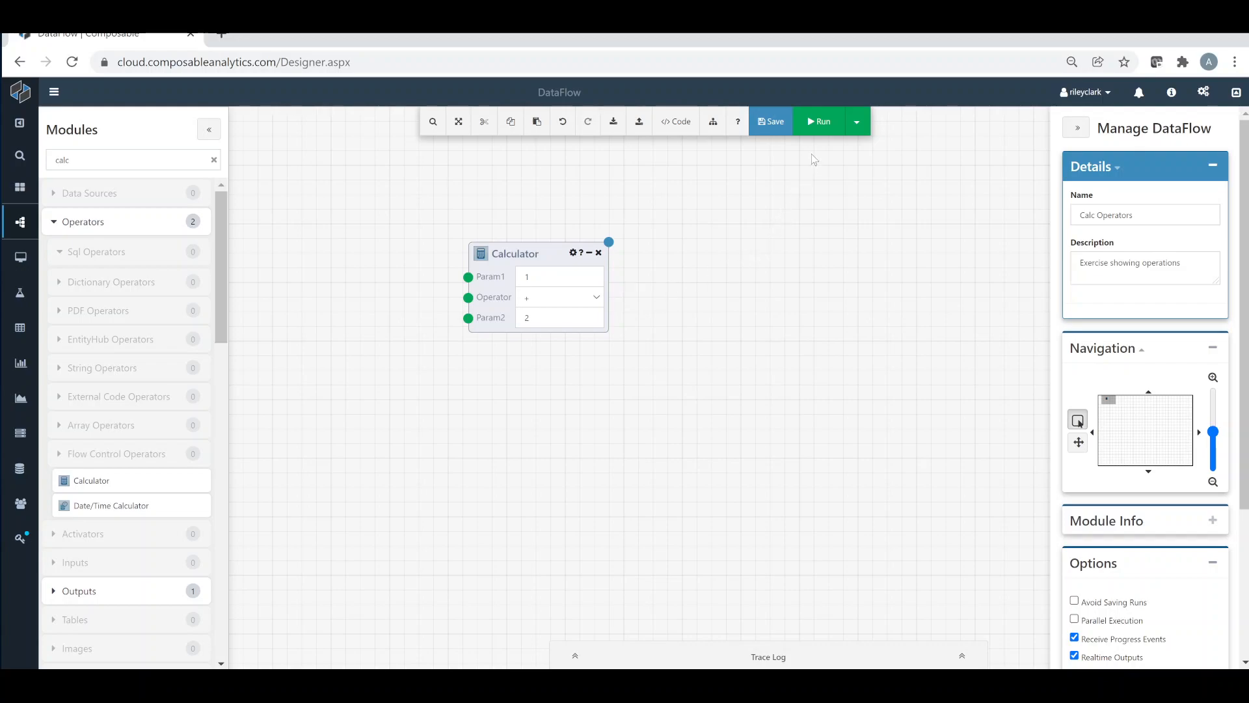
pyautogui.click(819, 122)
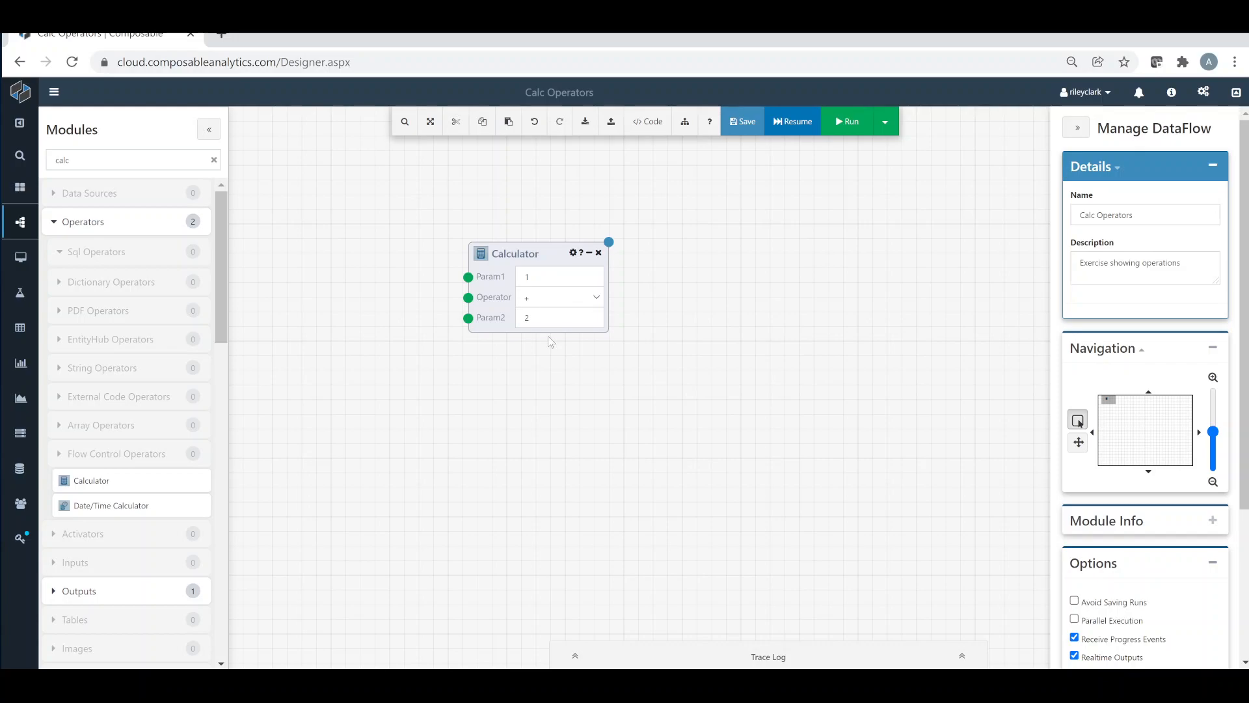
pyautogui.click(548, 269)
pyautogui.click(549, 317)
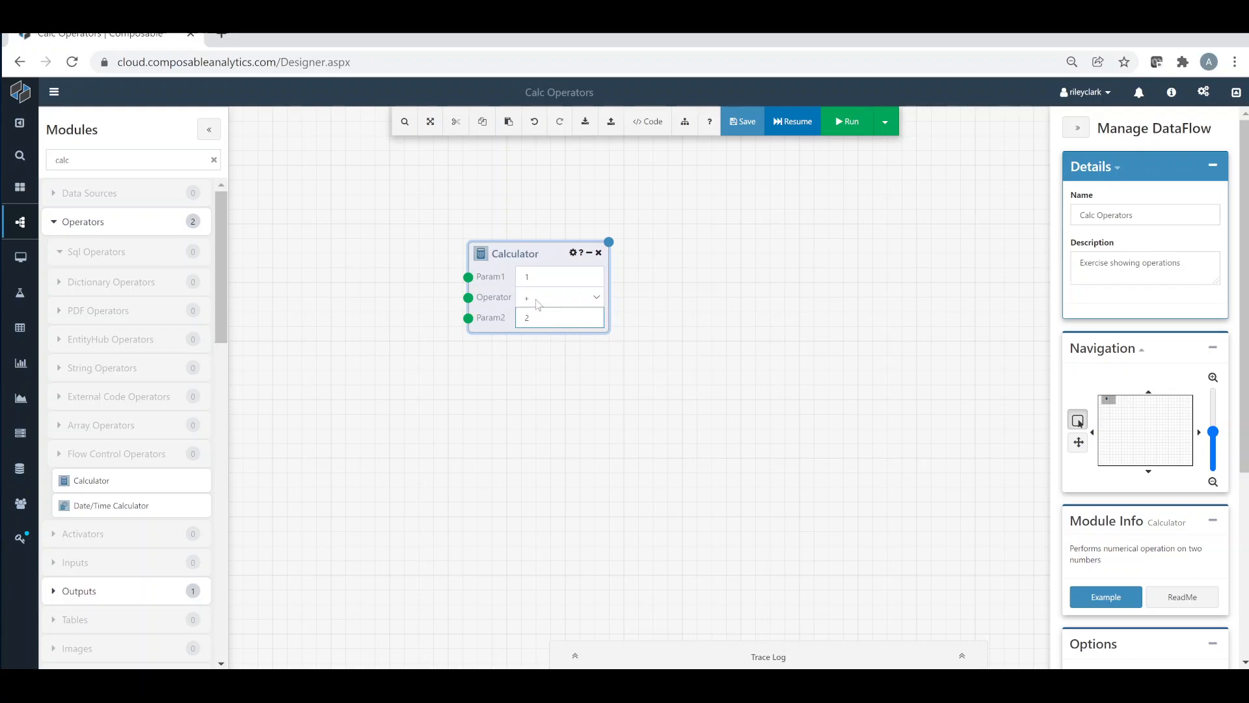
pyautogui.click(631, 306)
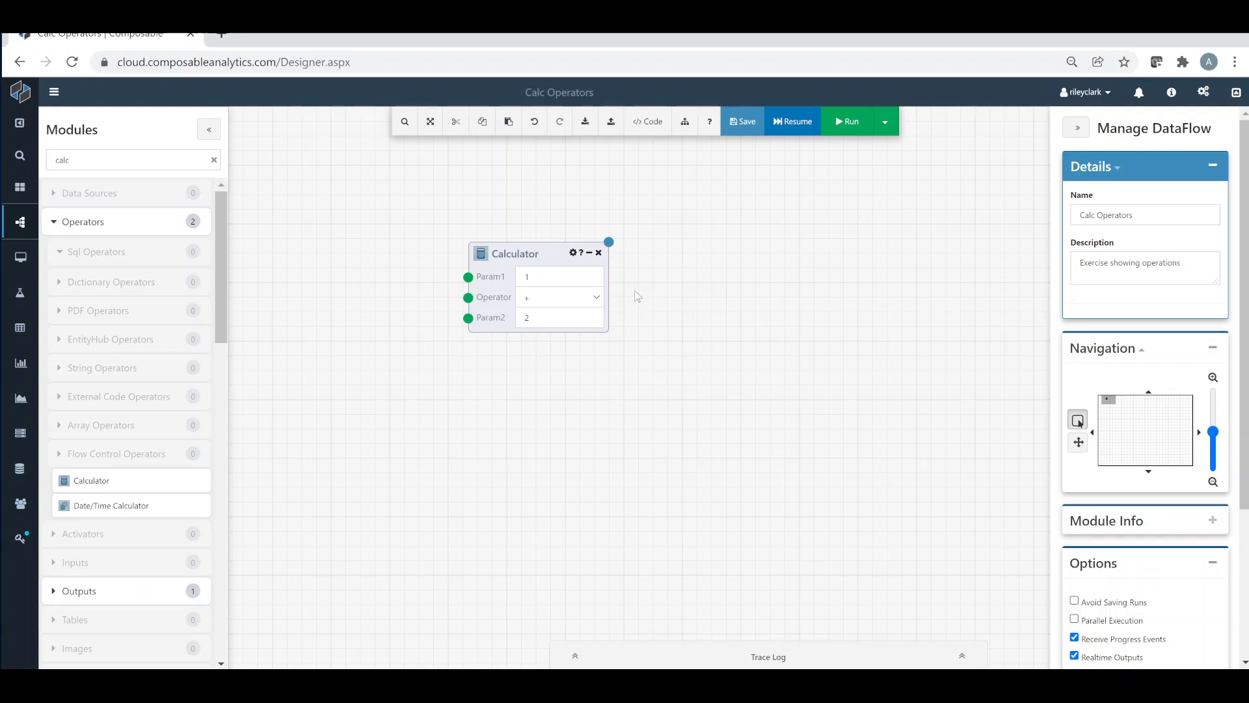
pyautogui.click(612, 247)
pyautogui.click(658, 256)
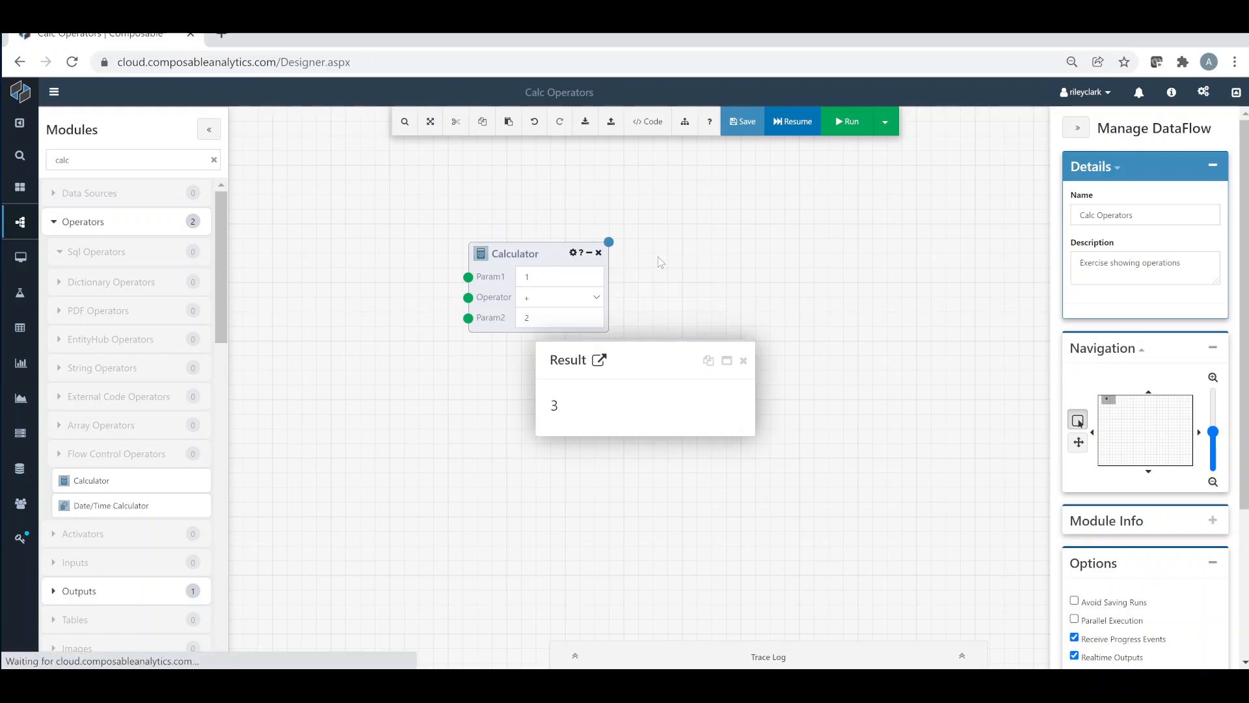
pyautogui.click(743, 361)
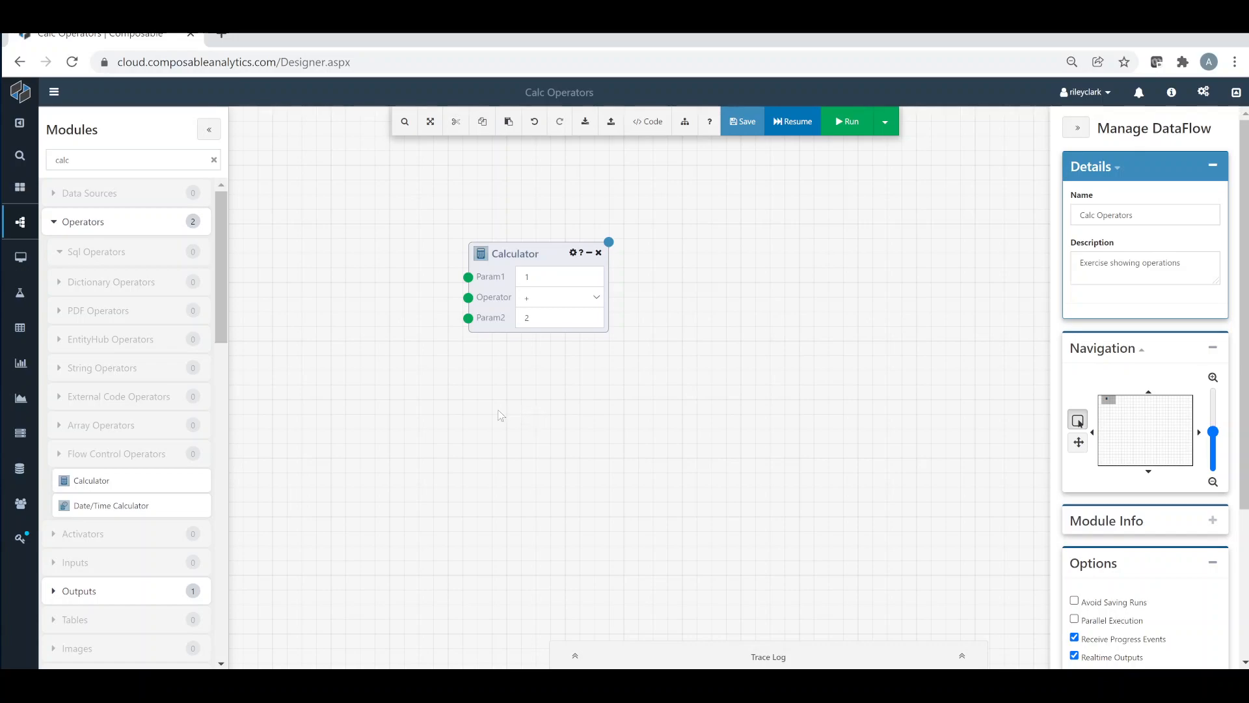
# Place a second Calculator to the right of the first and connect the first one's output to its Param1
pyautogui.moveTo(91, 480); pyautogui.dragTo(760, 298)
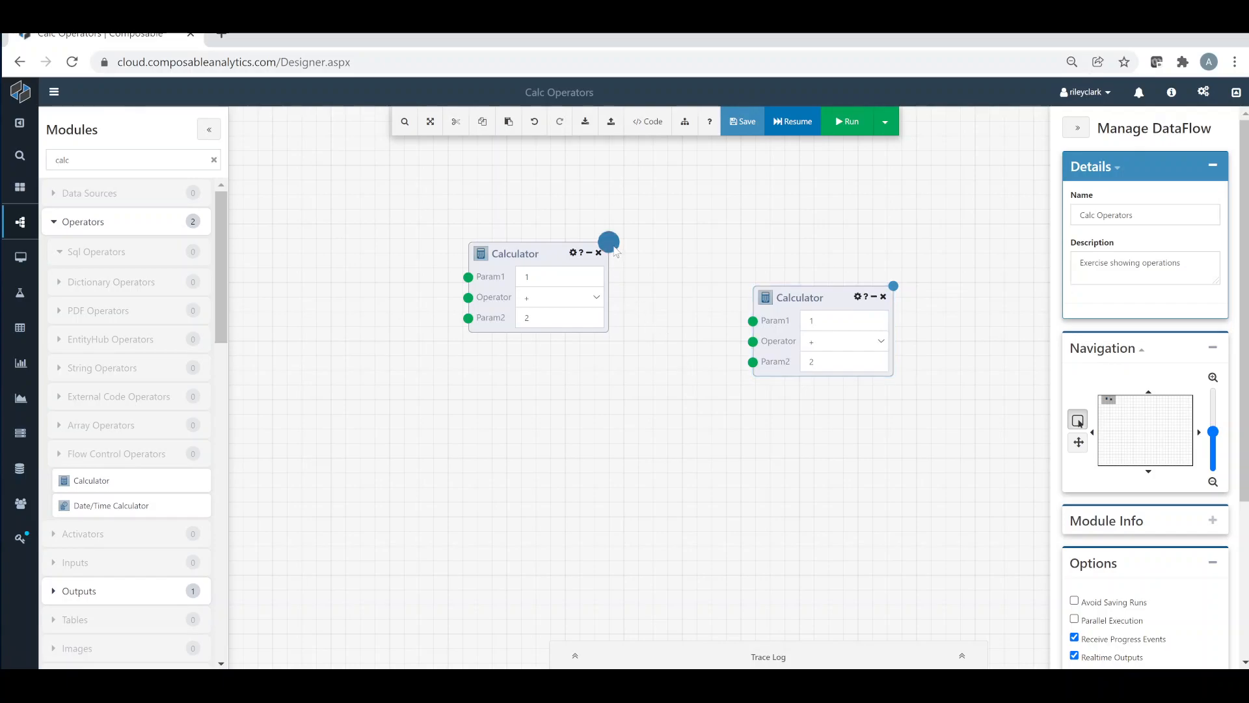
pyautogui.moveTo(608, 242); pyautogui.dragTo(753, 321)
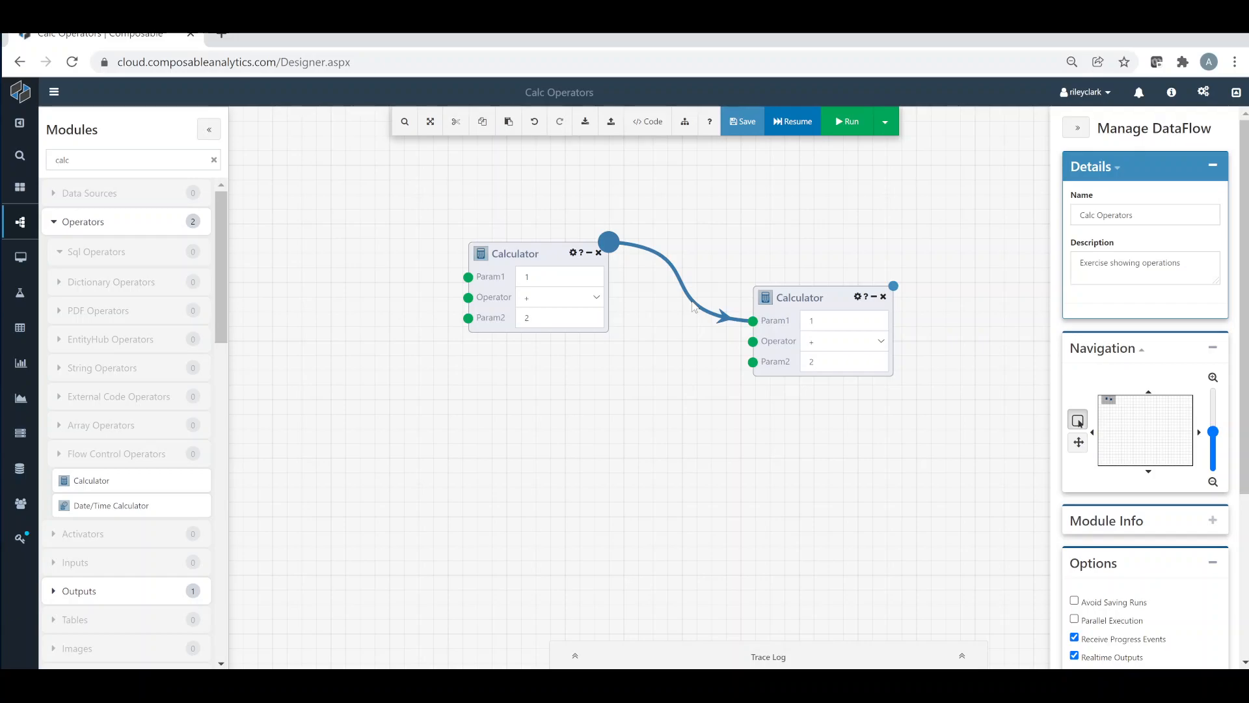
pyautogui.click(827, 319)
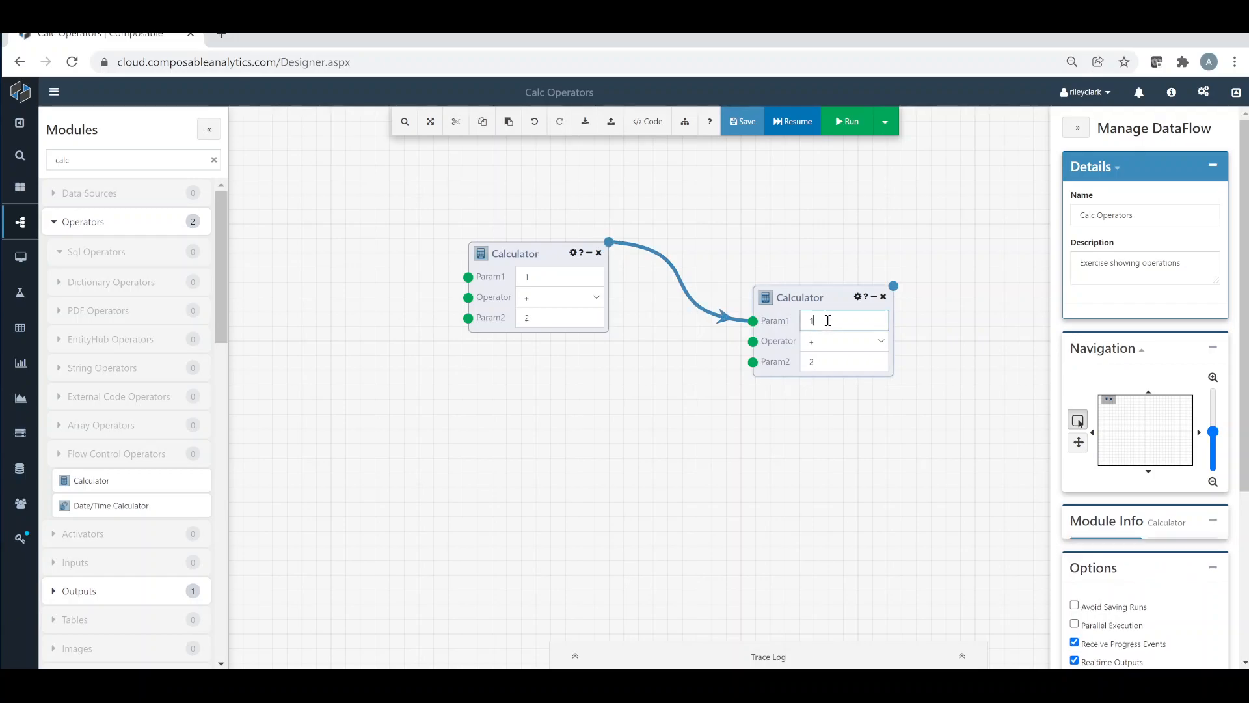
pyautogui.click(709, 359)
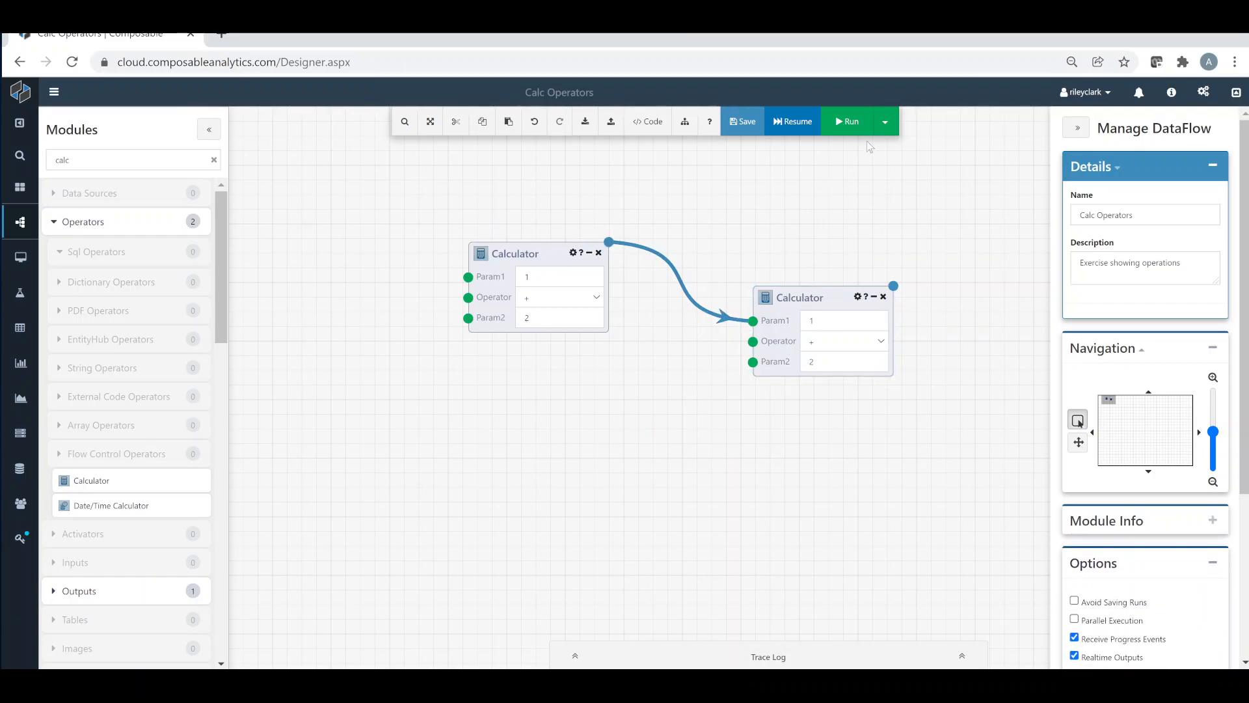
# Run the DataFlow and check the results of both connected Calculator modules
pyautogui.click(846, 121)
pyautogui.click(609, 242)
pyautogui.click(646, 259)
pyautogui.click(743, 361)
pyautogui.click(893, 285)
pyautogui.click(930, 302)
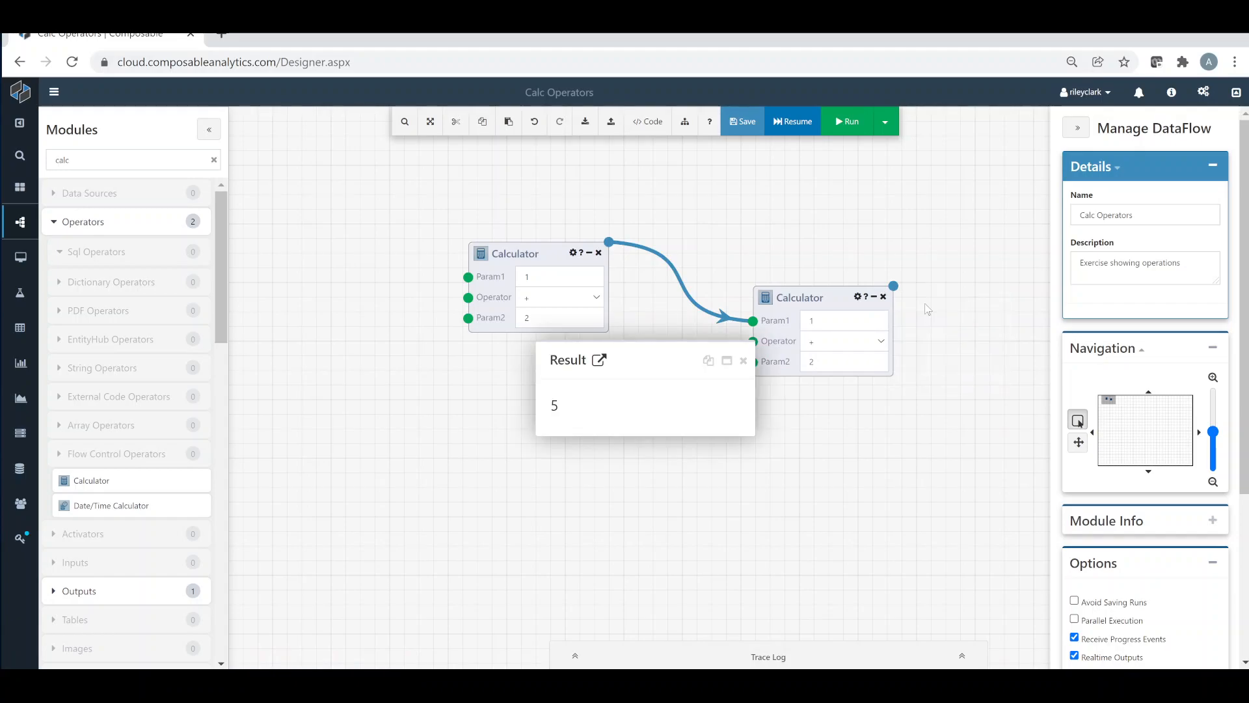
pyautogui.click(742, 362)
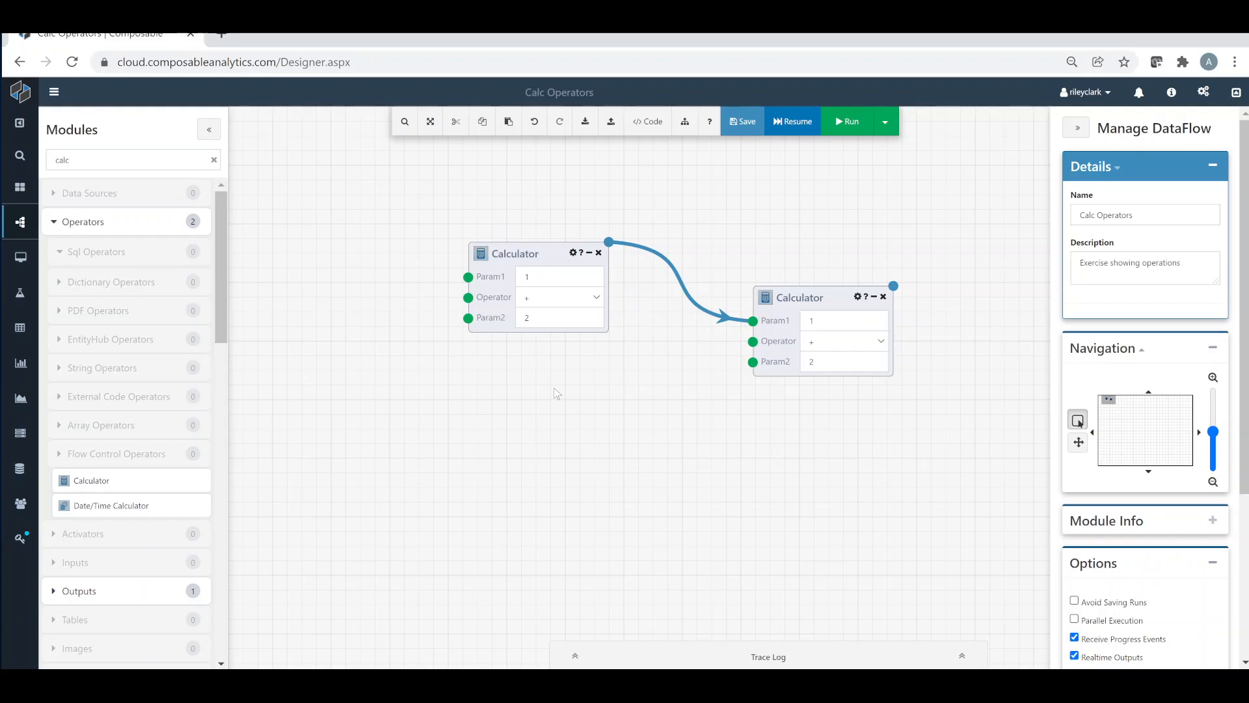
# Duplicate the first Calculator, place the copy directly below it and connect its output to the downstream Calculator's Param2
pyautogui.moveTo(145, 471); pyautogui.dragTo(450, 384)
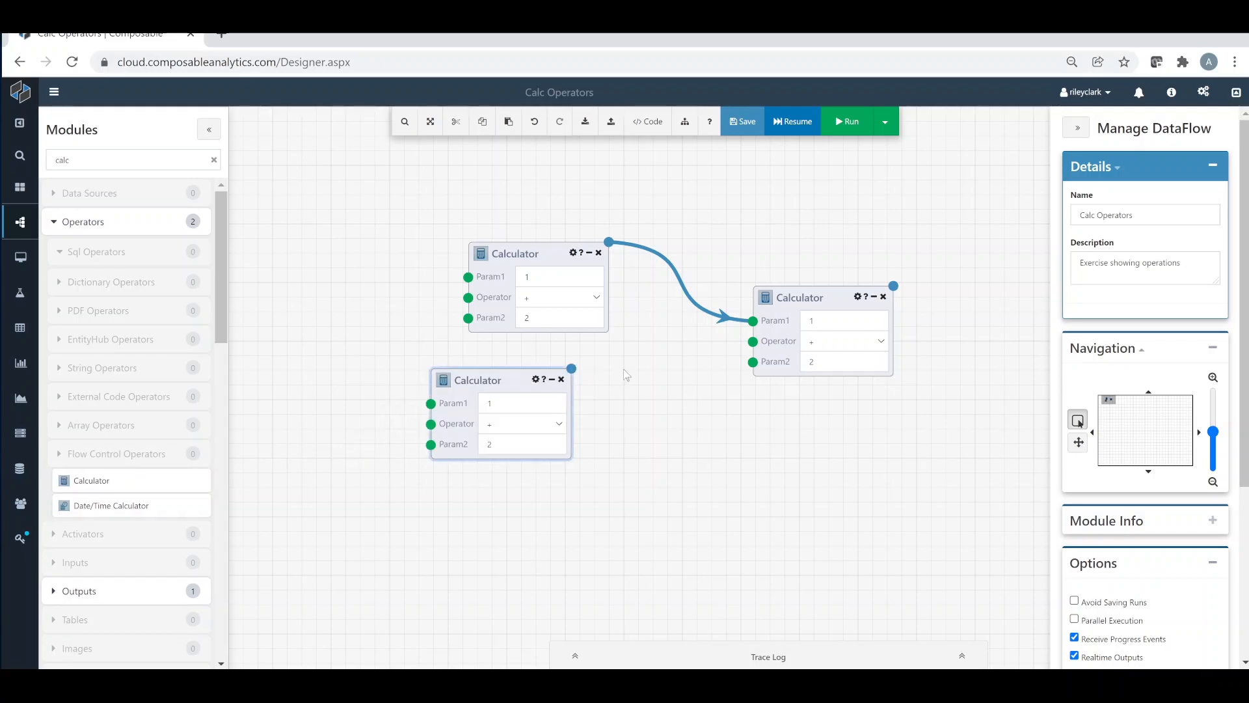
pyautogui.click(561, 380)
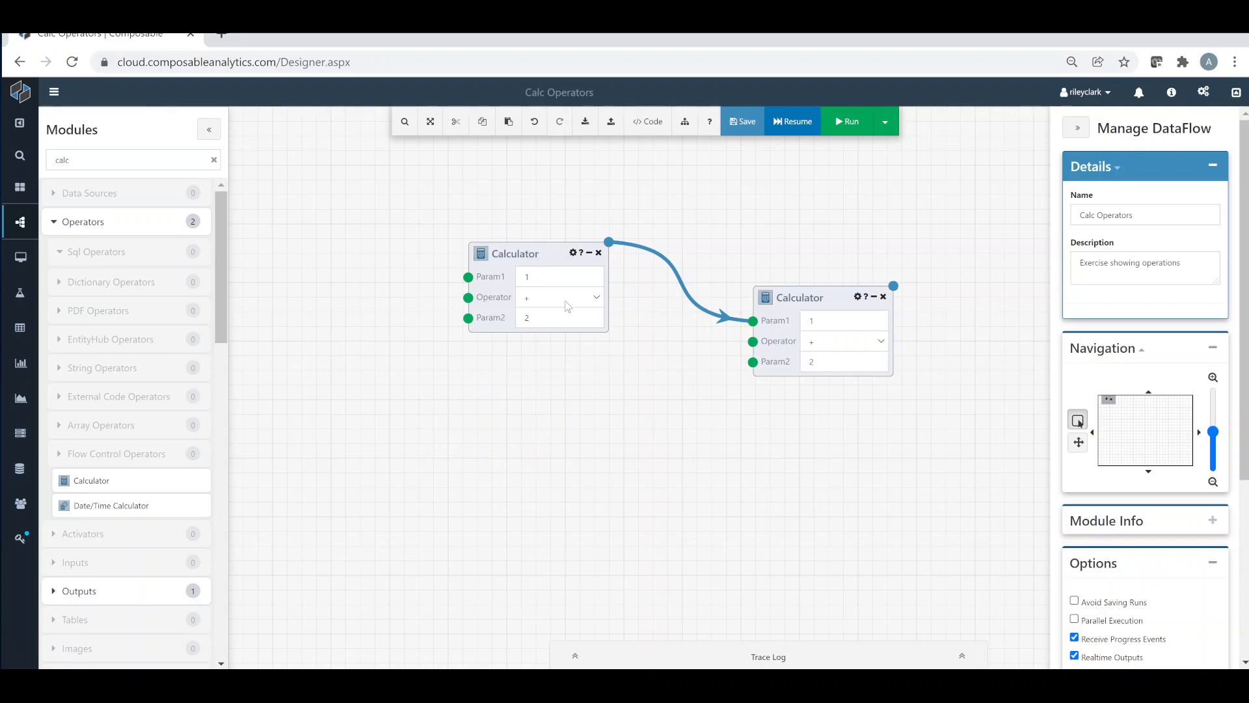
pyautogui.rightClick(550, 268)
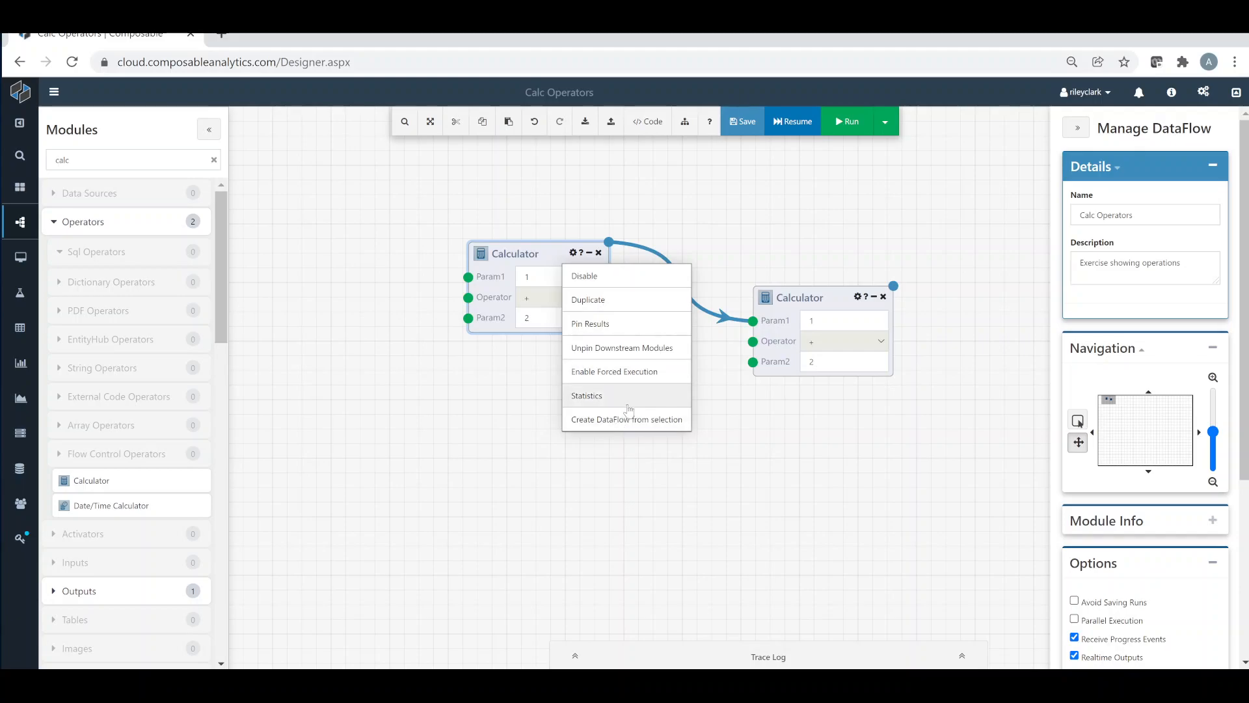
pyautogui.click(627, 298)
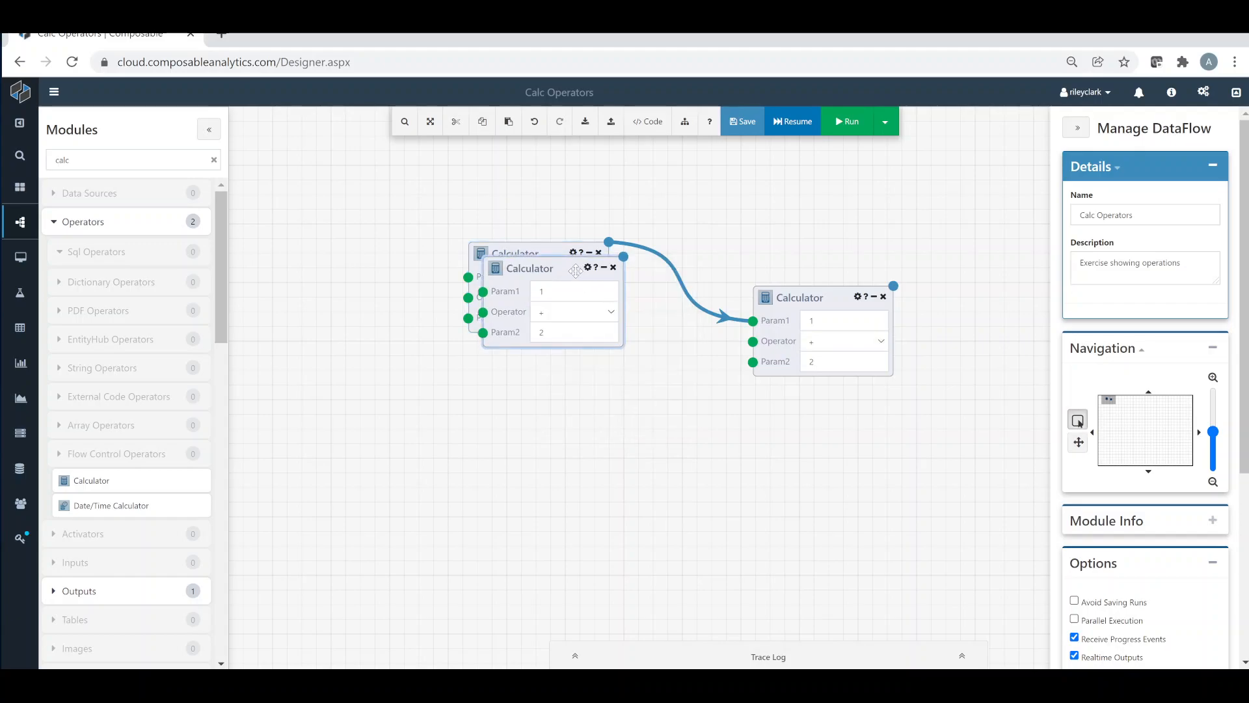
pyautogui.moveTo(576, 271); pyautogui.dragTo(753, 366)
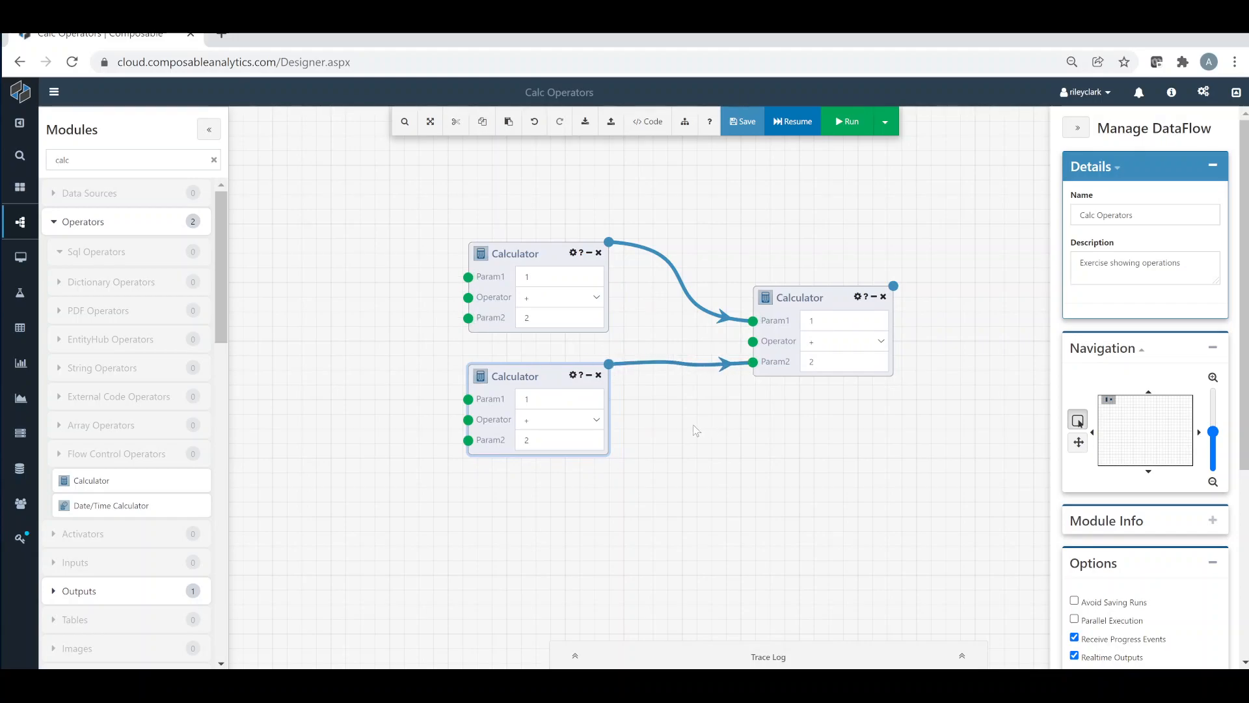
# Run the three-module DataFlow and check the results of the two upstream Calculators and the downstream one
pyautogui.click(847, 129)
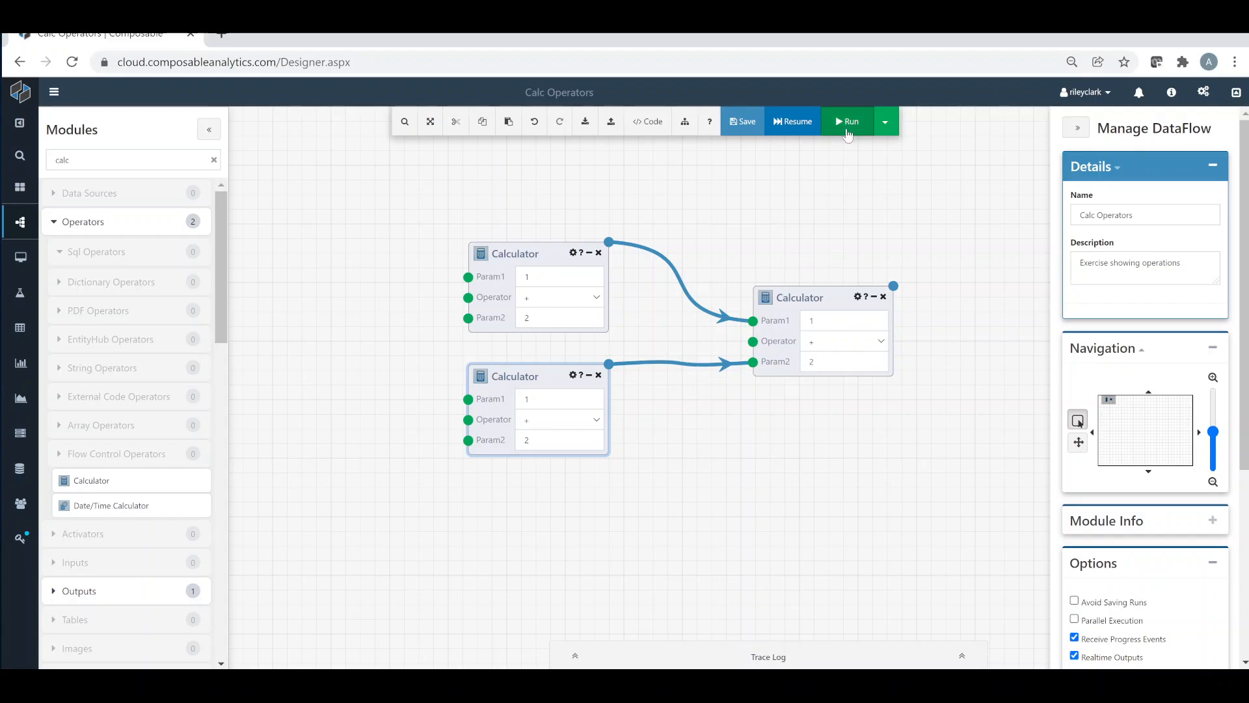
pyautogui.click(743, 360)
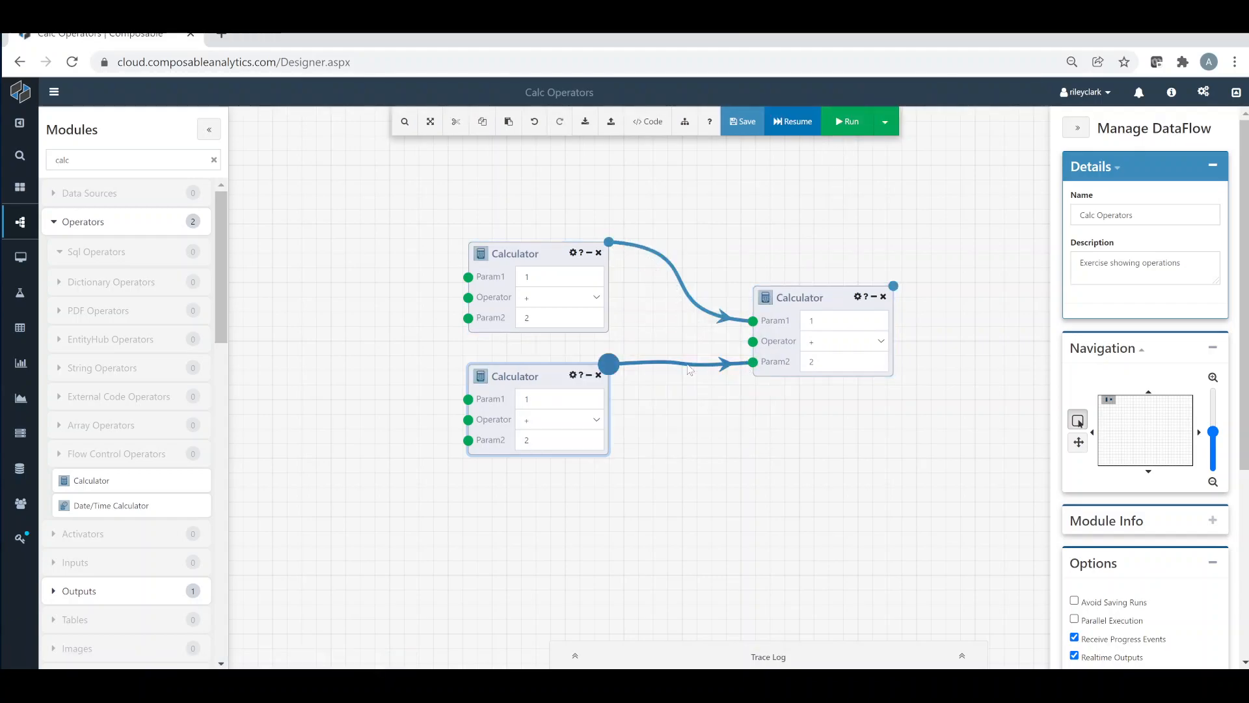
pyautogui.click(610, 363)
pyautogui.click(657, 381)
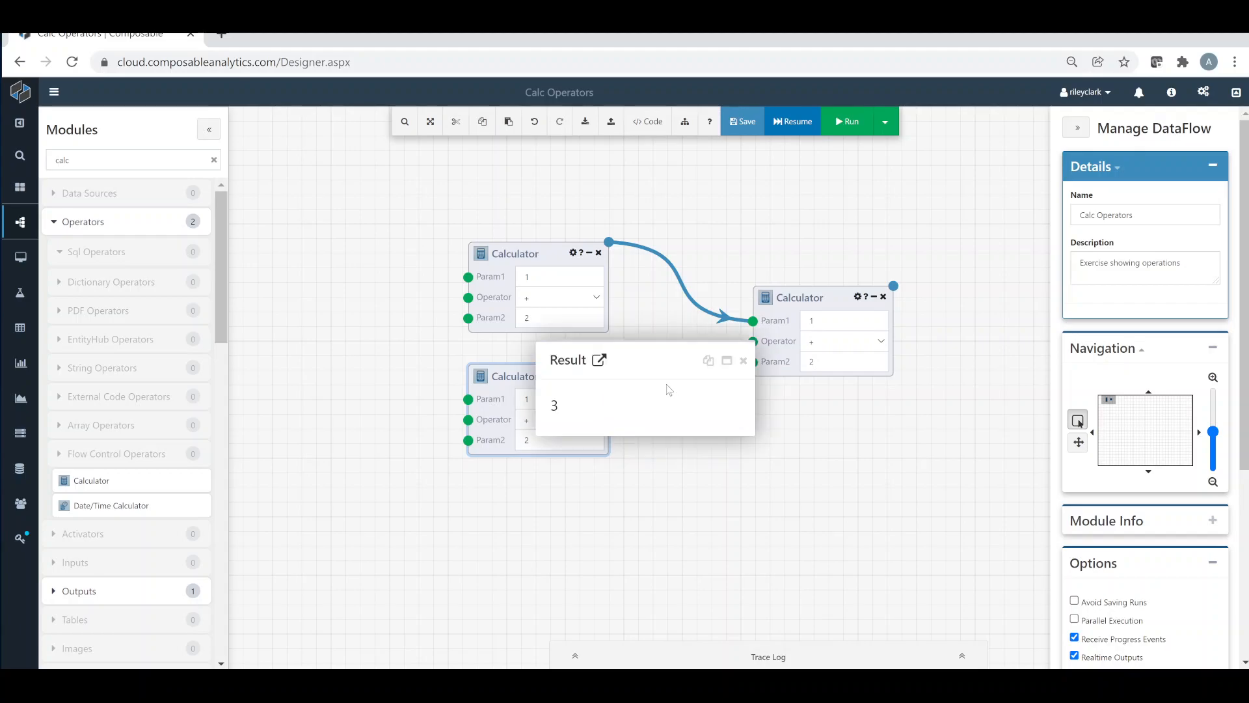
pyautogui.click(744, 363)
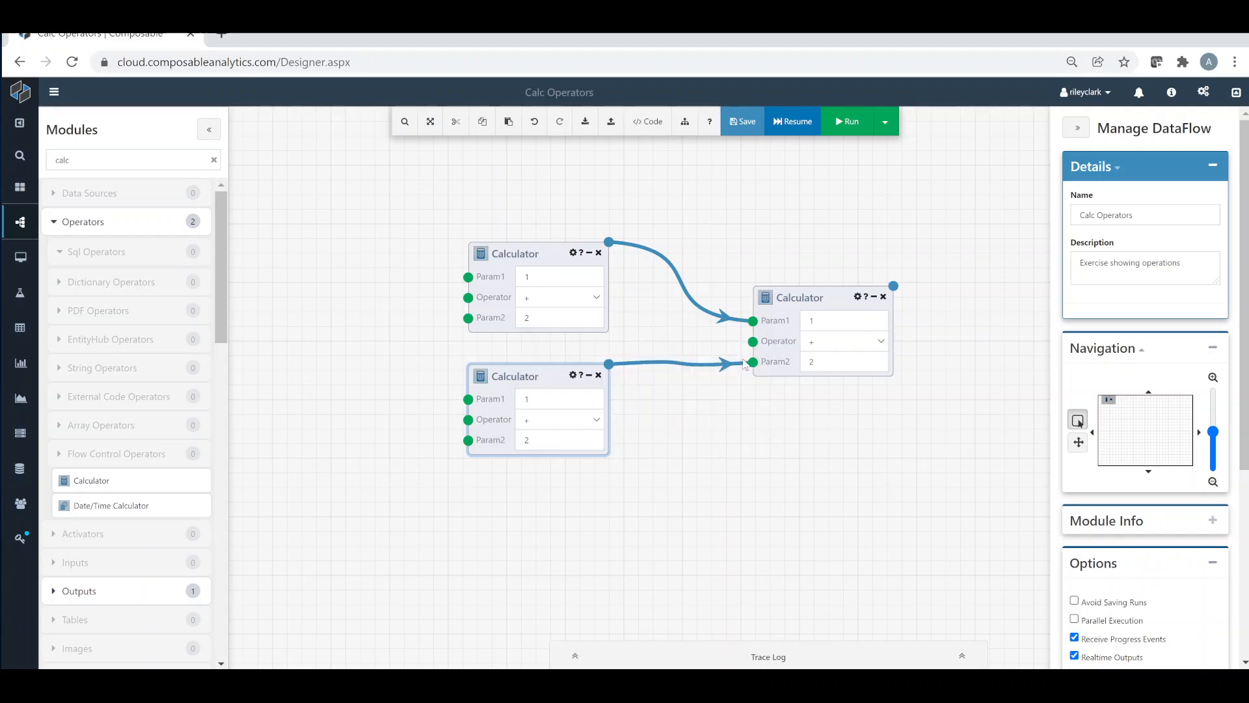
pyautogui.click(893, 285)
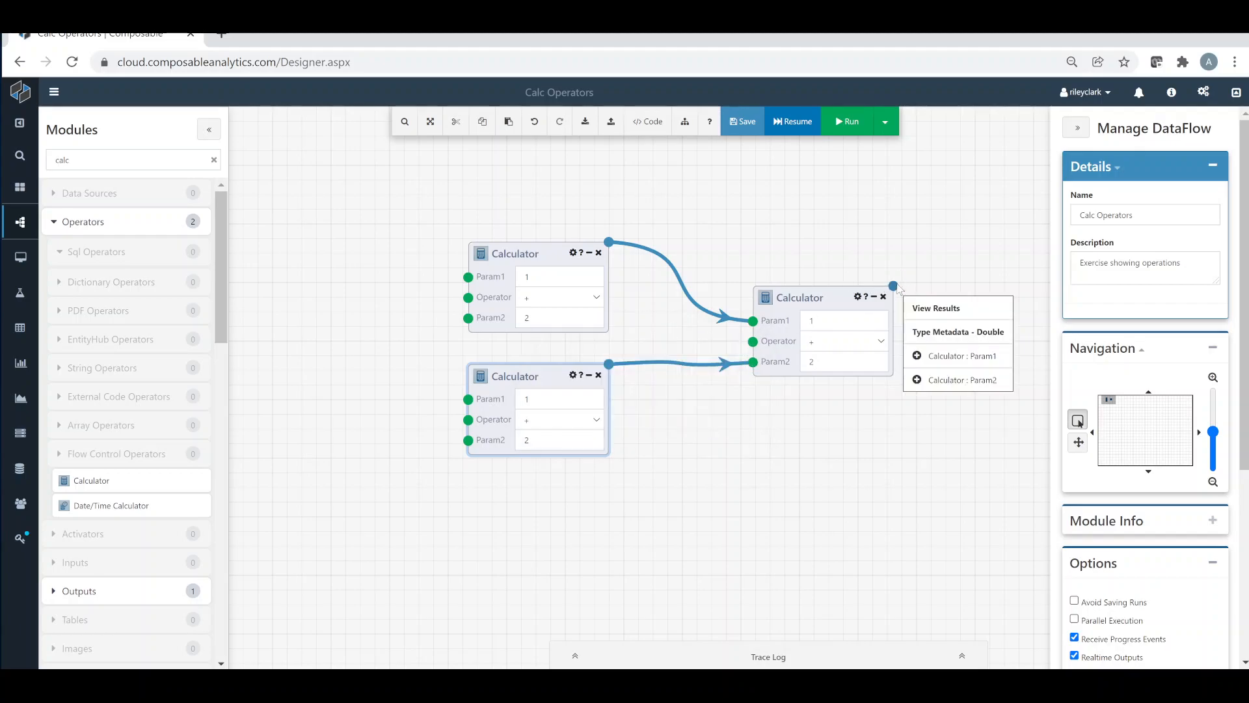
pyautogui.click(925, 308)
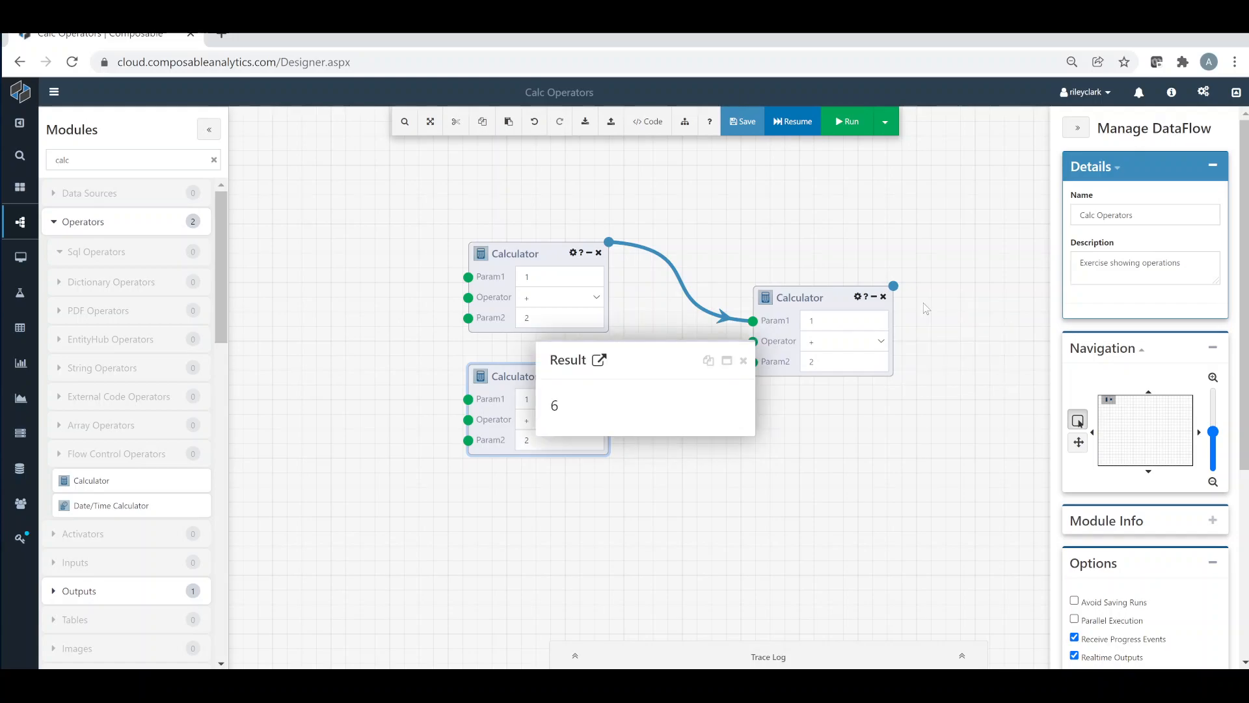
pyautogui.click(745, 362)
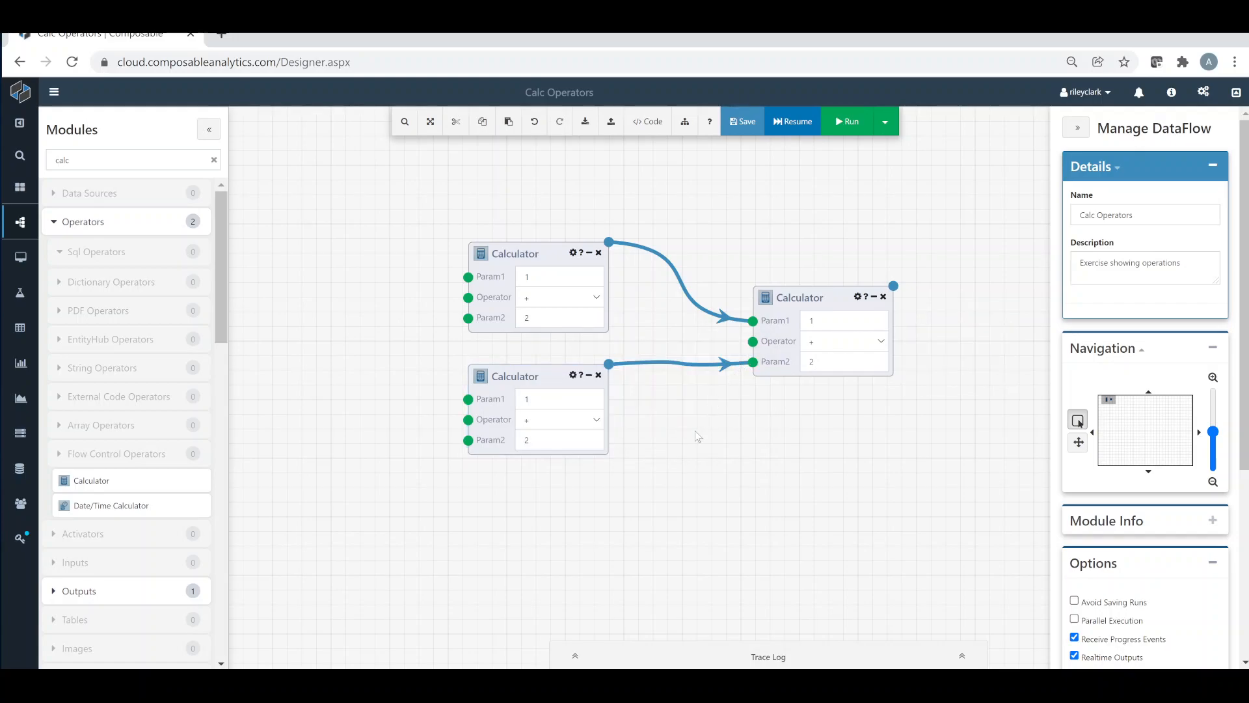
# Examine the Trace Log's Output, Trace and Progress pages for the run, folding each module's output entry
pyautogui.click(731, 648)
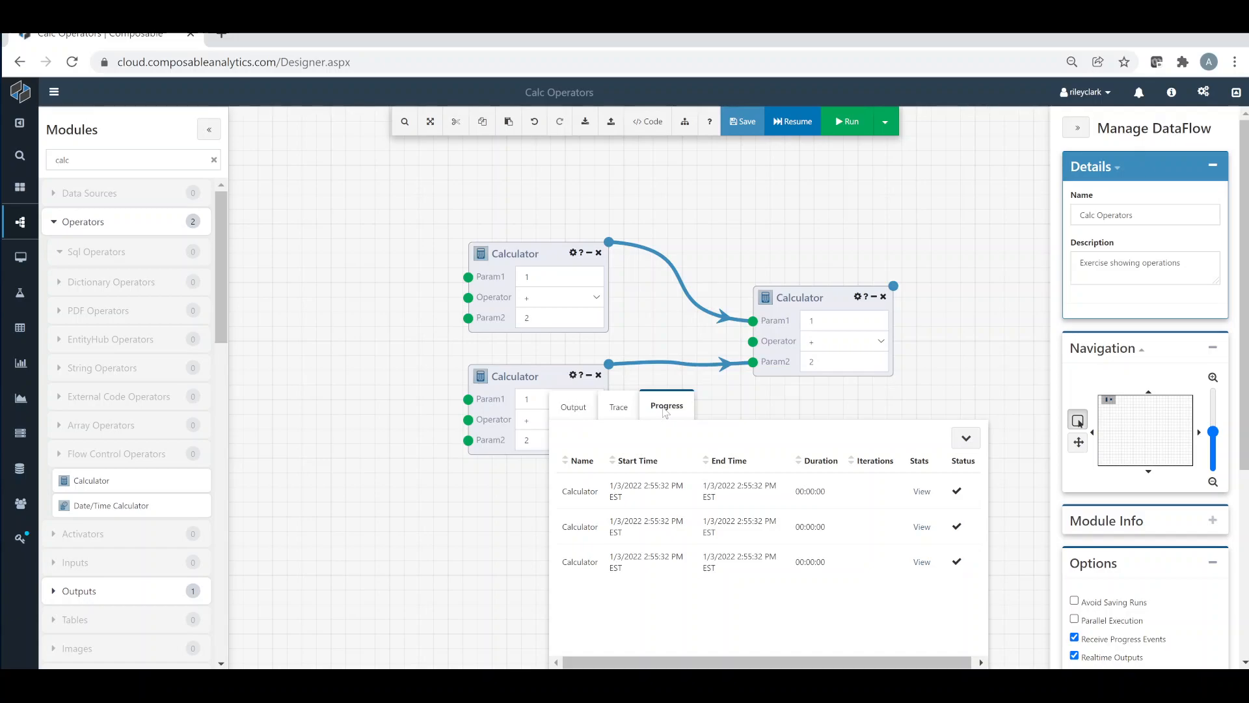
pyautogui.click(581, 412)
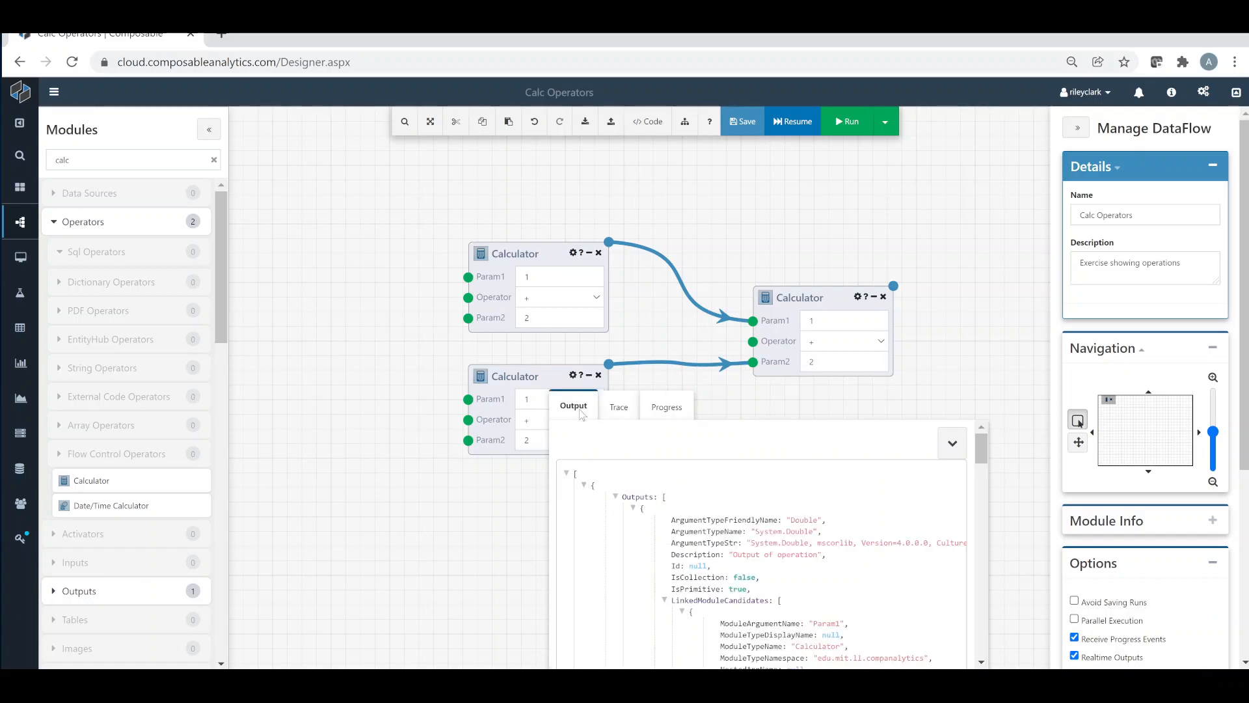
pyautogui.click(634, 511)
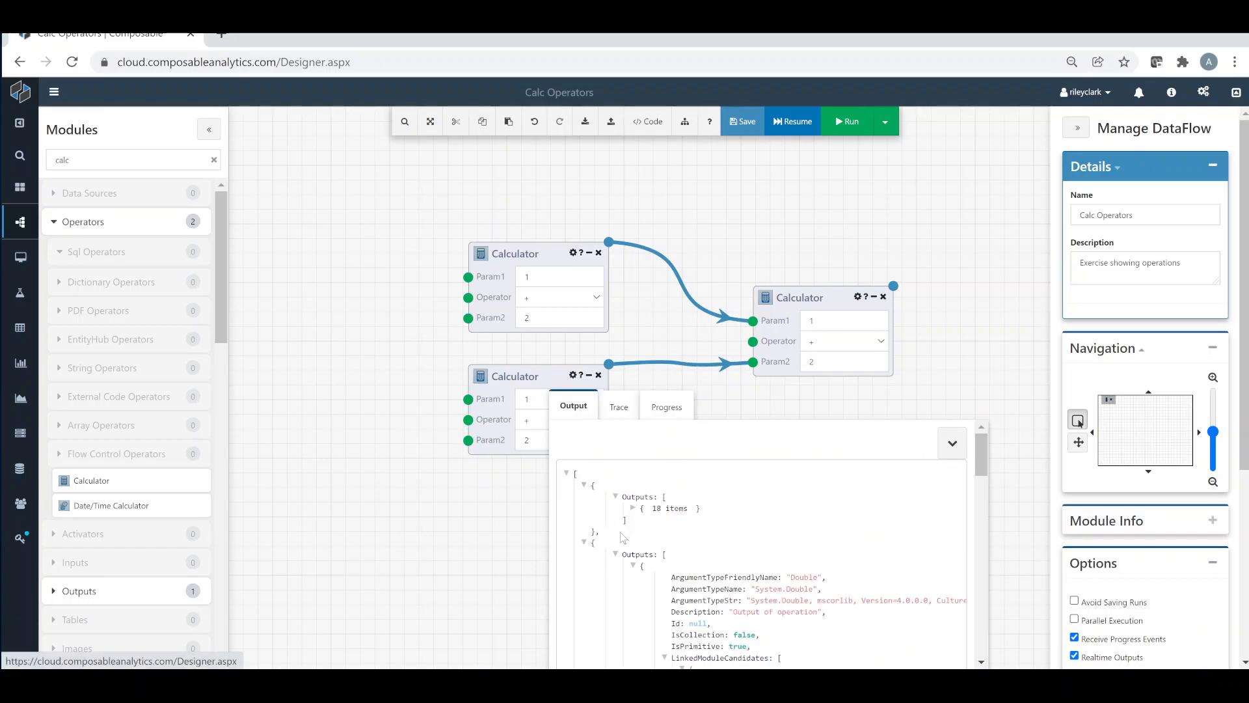
pyautogui.click(634, 569)
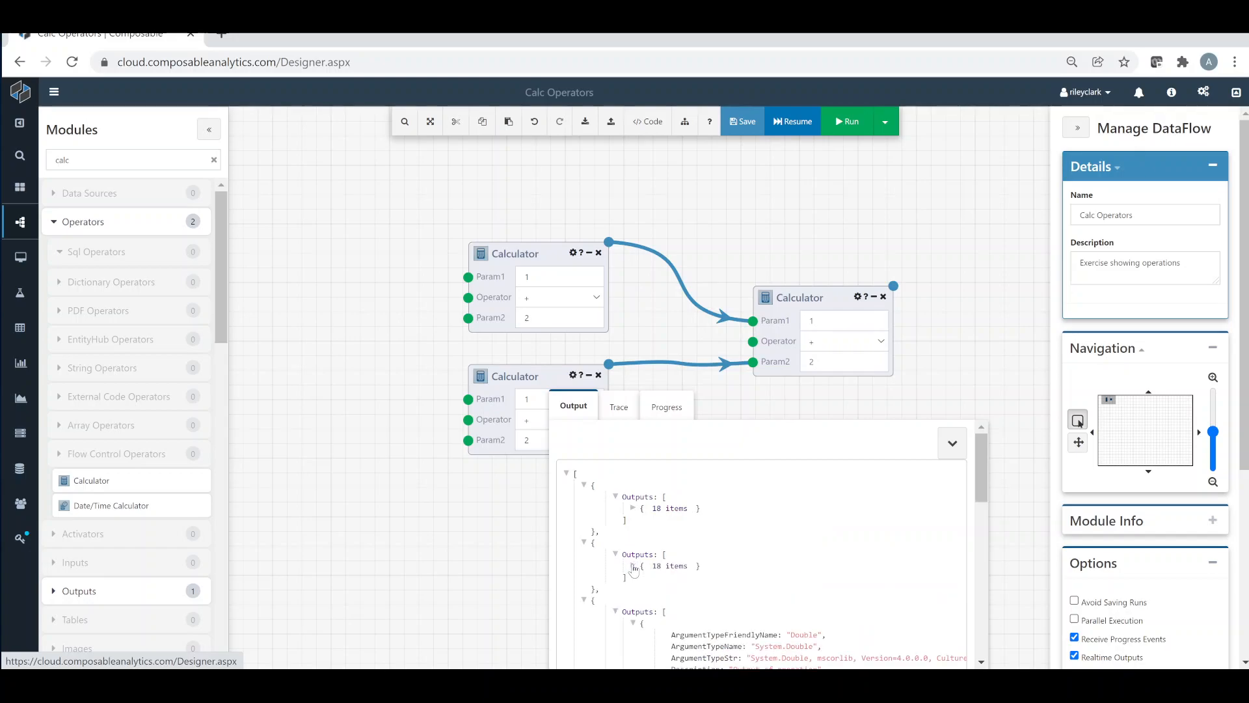
pyautogui.click(633, 624)
pyautogui.click(620, 407)
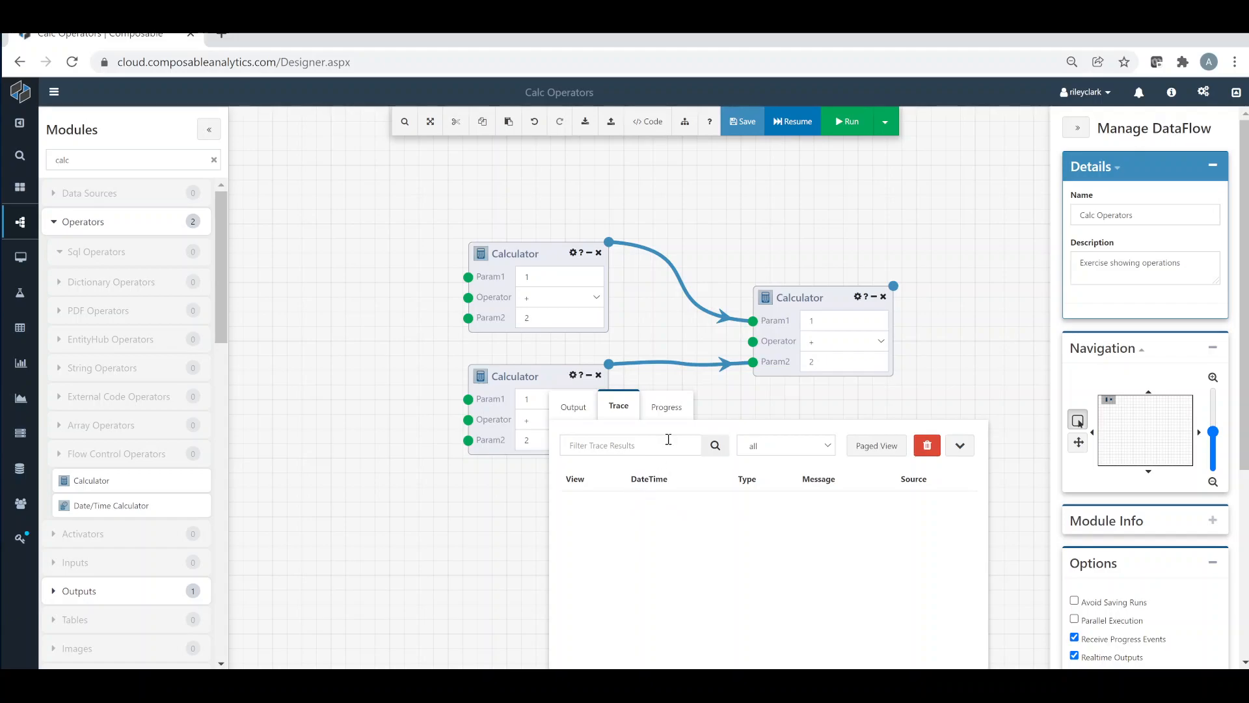
pyautogui.click(678, 417)
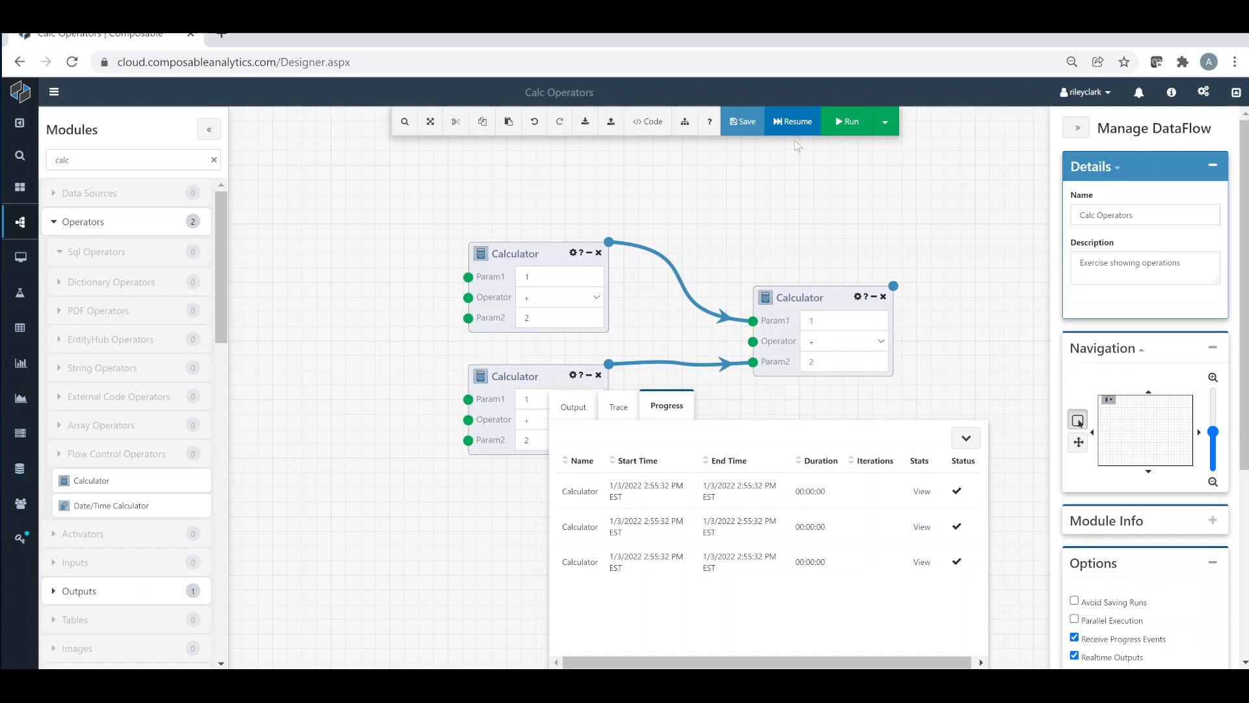
# Resume the unchanged DataFlow and check the results of the upper-left and downstream Calculators
pyautogui.click(794, 122)
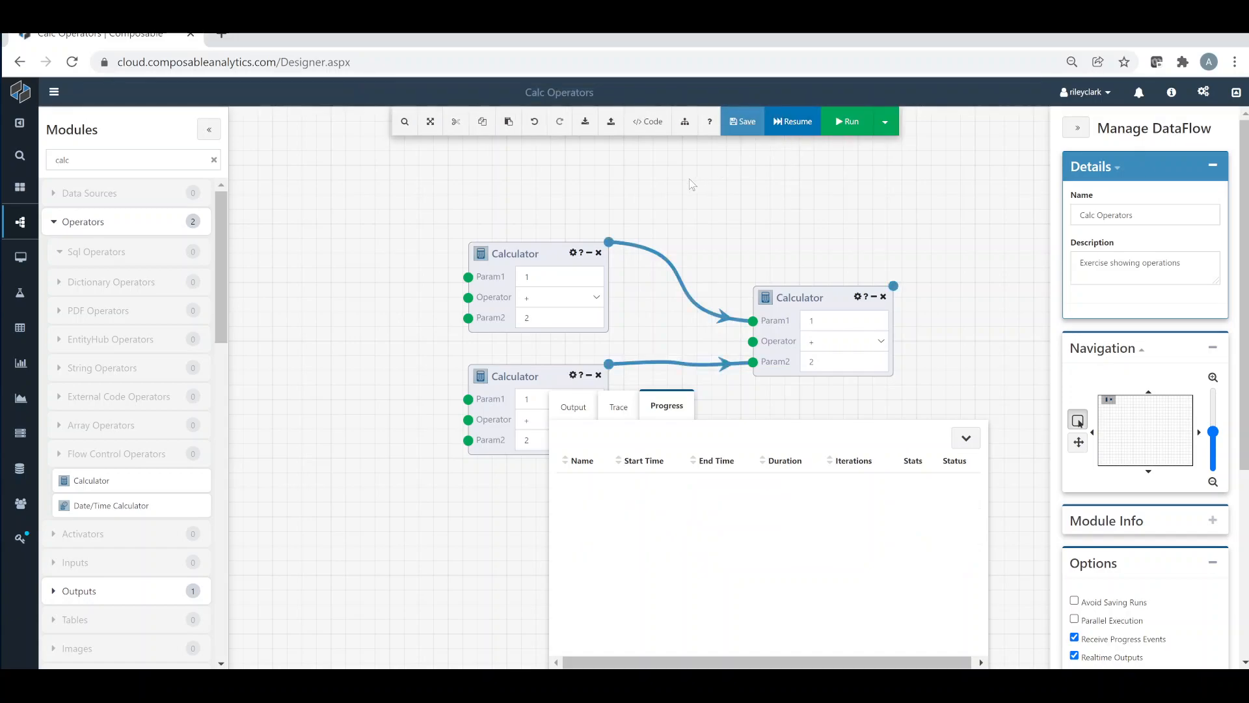
pyautogui.click(609, 243)
pyautogui.click(634, 257)
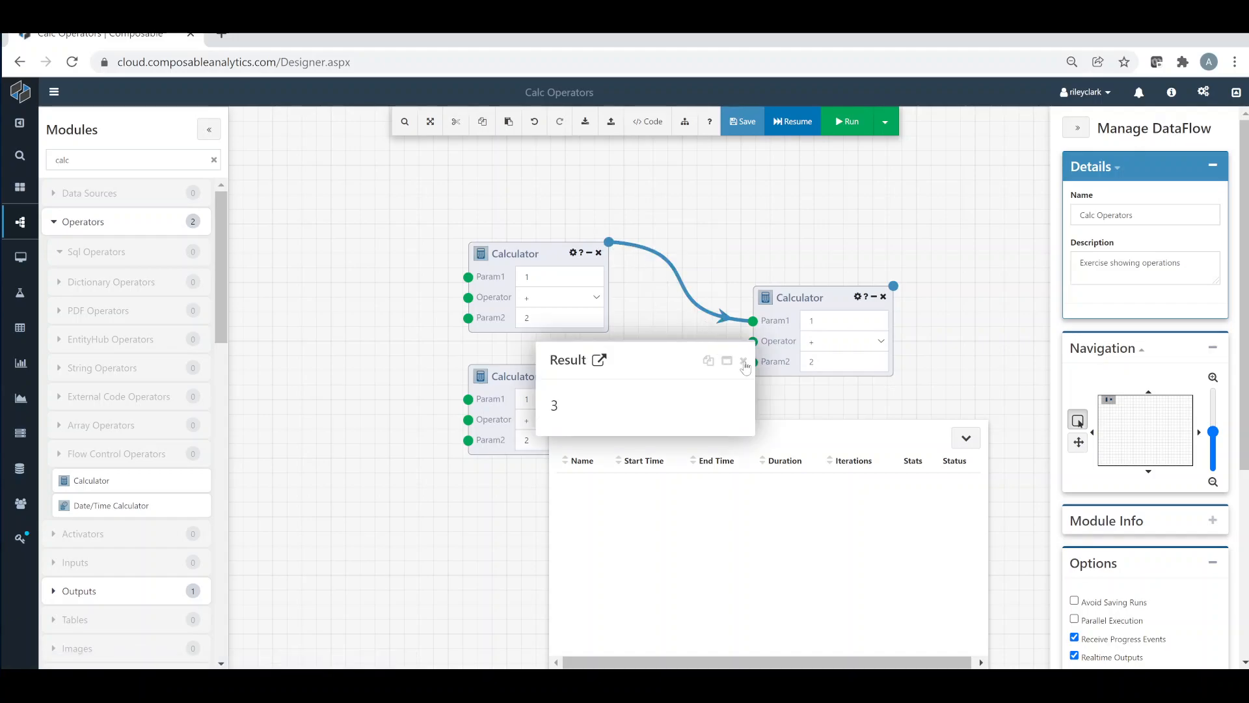
pyautogui.click(743, 361)
pyautogui.click(893, 285)
pyautogui.click(921, 311)
pyautogui.click(744, 363)
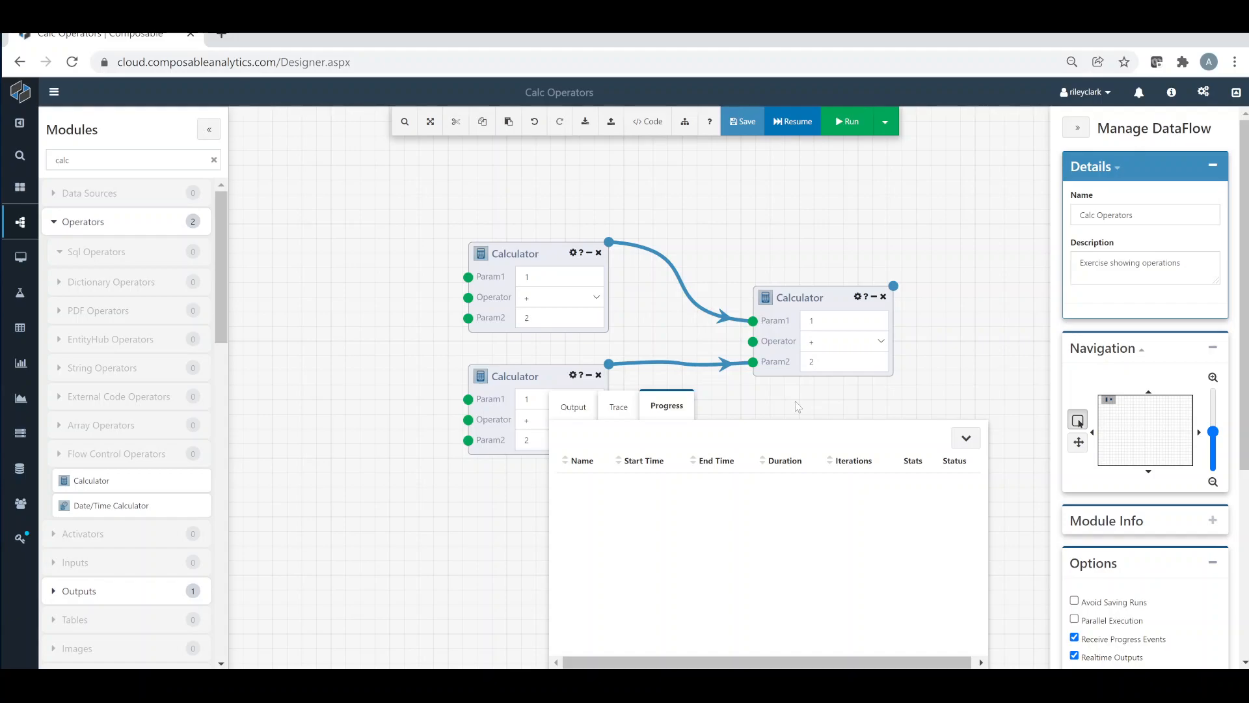
# Set the downstream Calculator's operator to - and resume the DataFlow
pyautogui.click(869, 341)
pyautogui.click(852, 394)
pyautogui.click(791, 123)
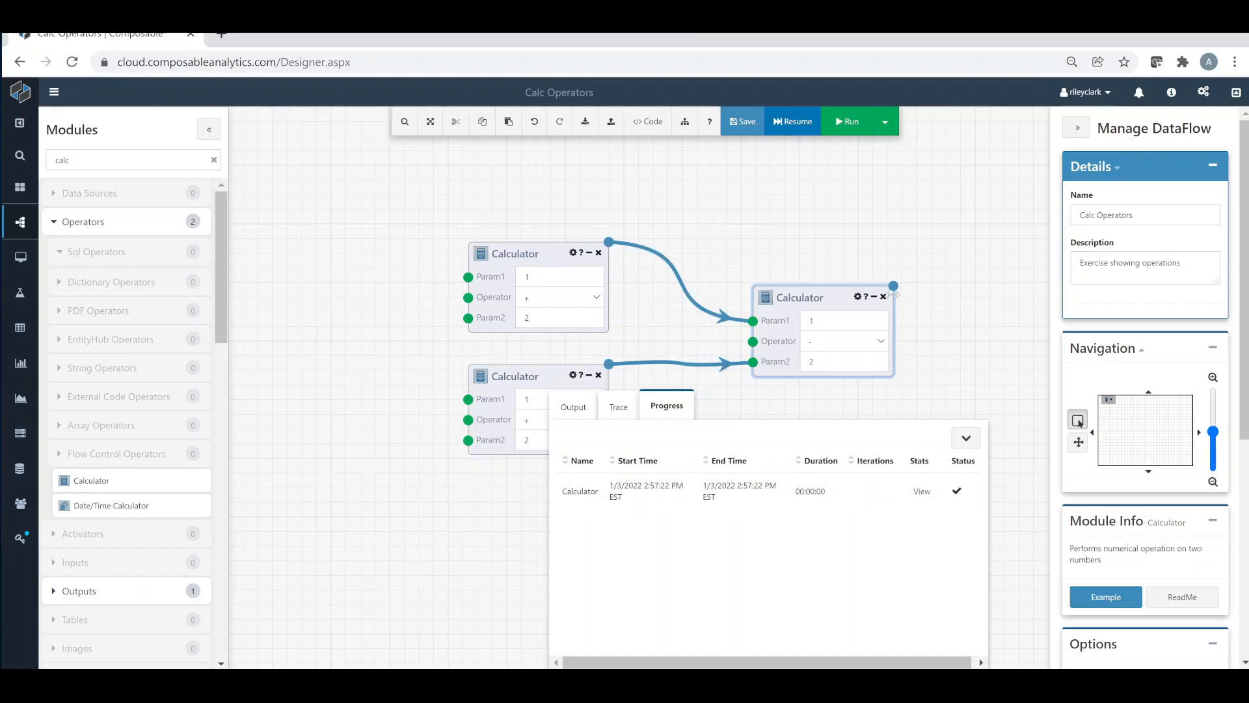
# View the downstream Calculator's result from the resumed run, close it and collapse the Trace Log
pyautogui.click(893, 285)
pyautogui.click(917, 303)
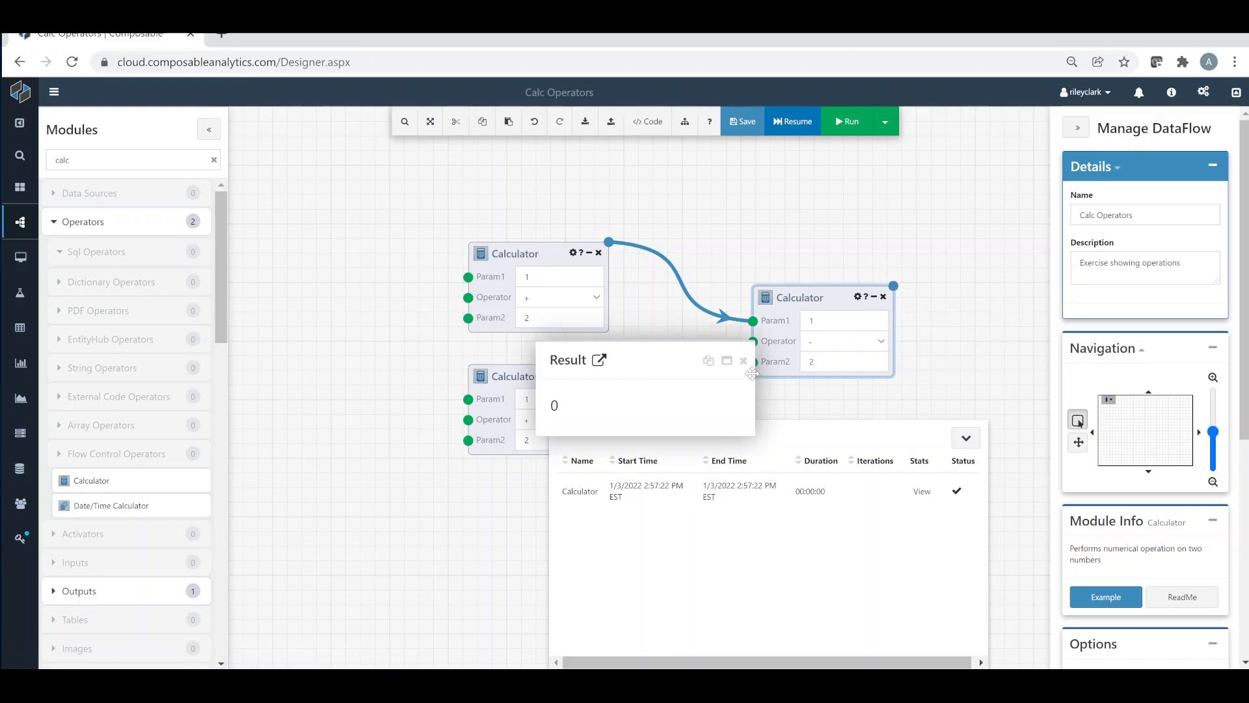
pyautogui.click(744, 362)
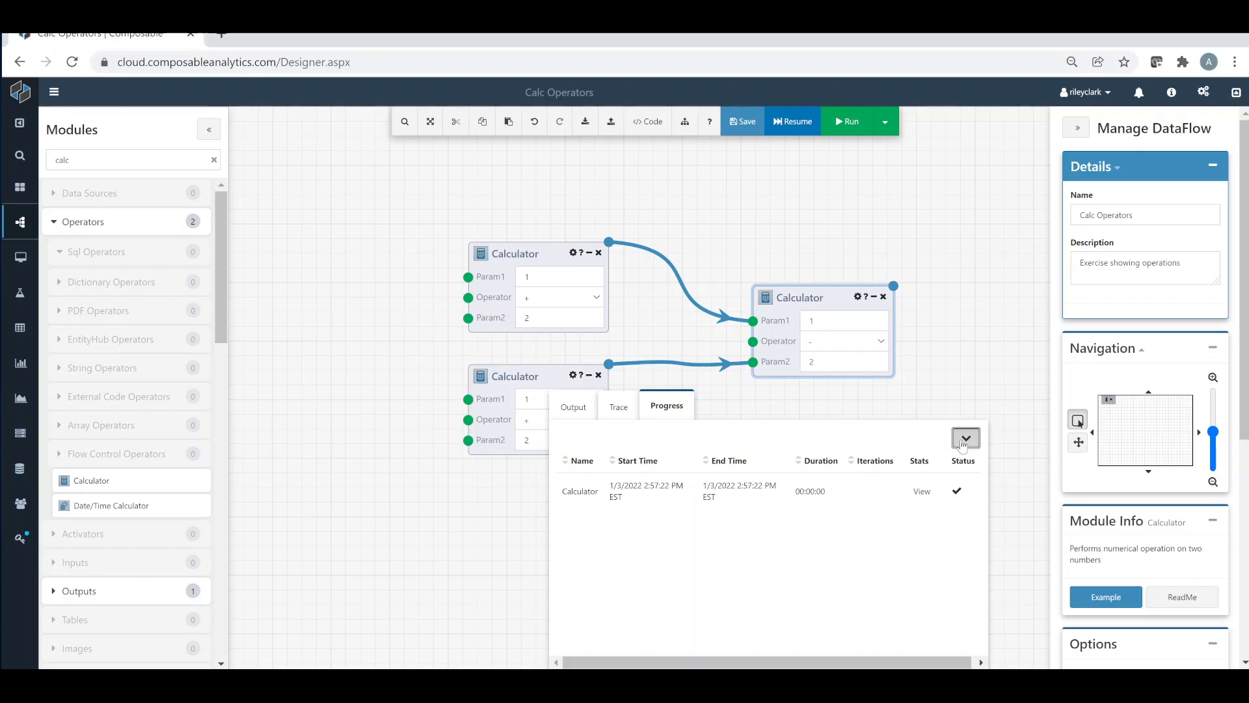
pyautogui.click(966, 438)
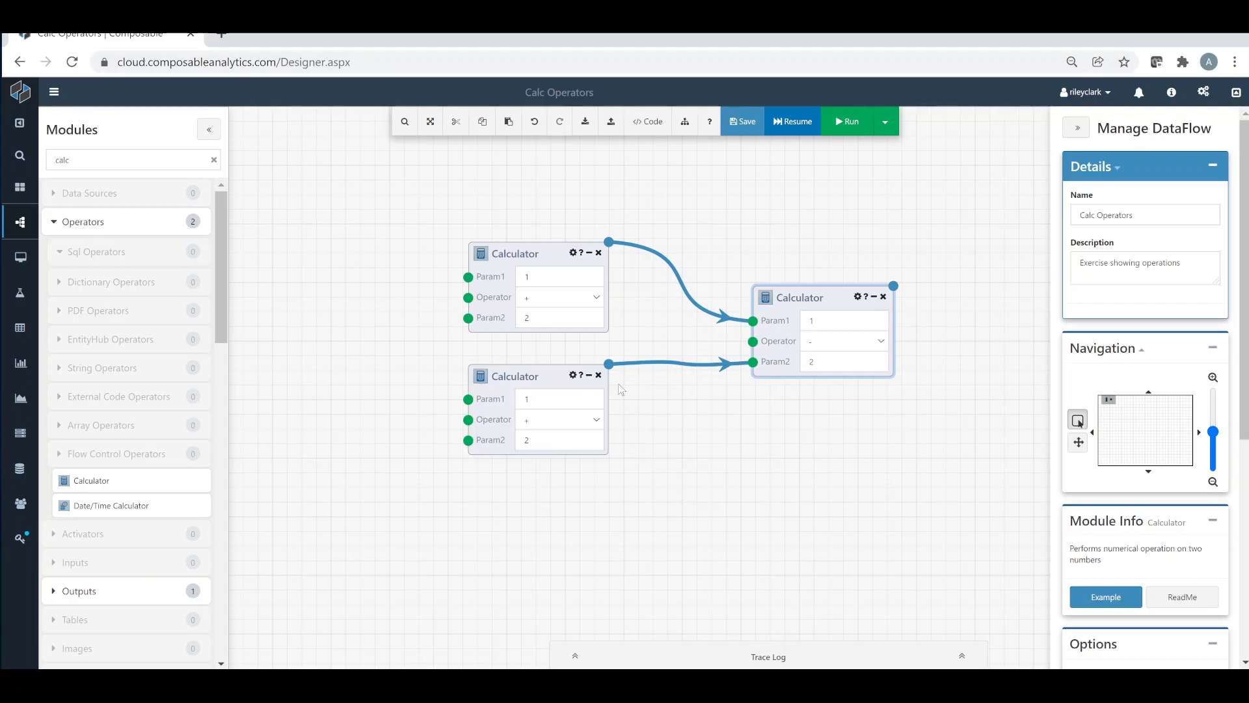
# Run the DataFlow with the upper-left Calculator disabled, and re-enable that module
pyautogui.rightClick(576, 259)
pyautogui.click(624, 274)
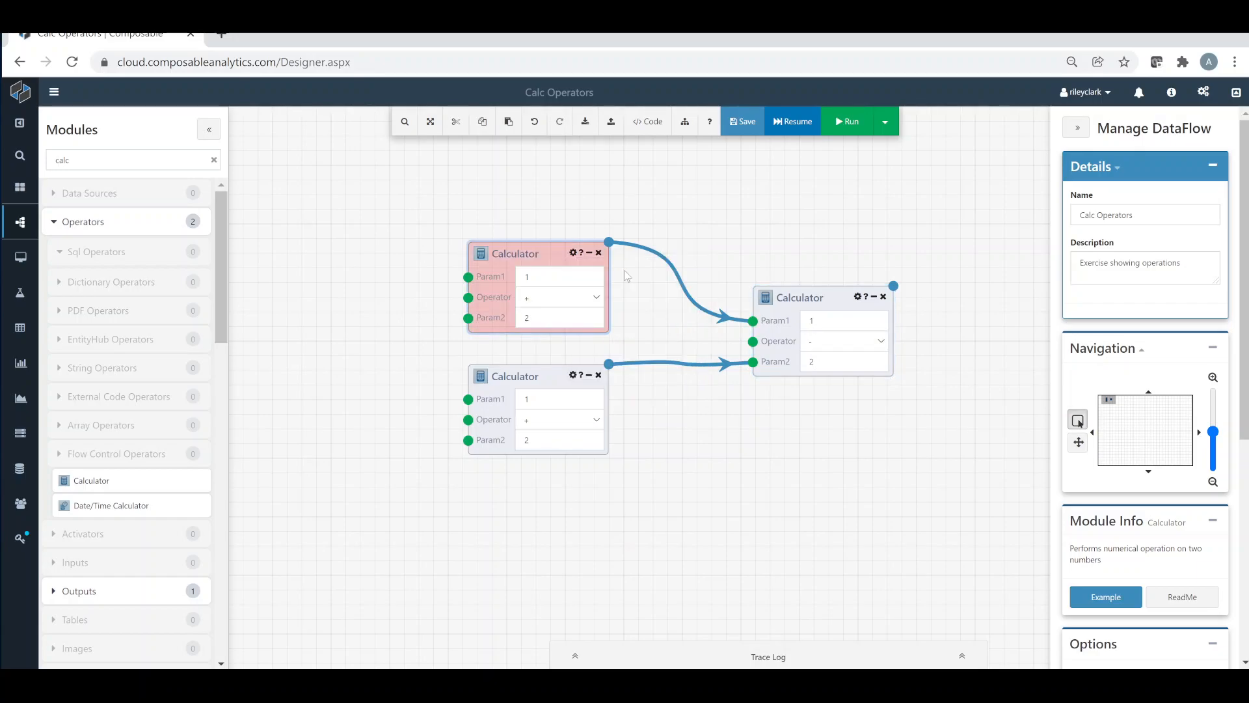
pyautogui.click(847, 121)
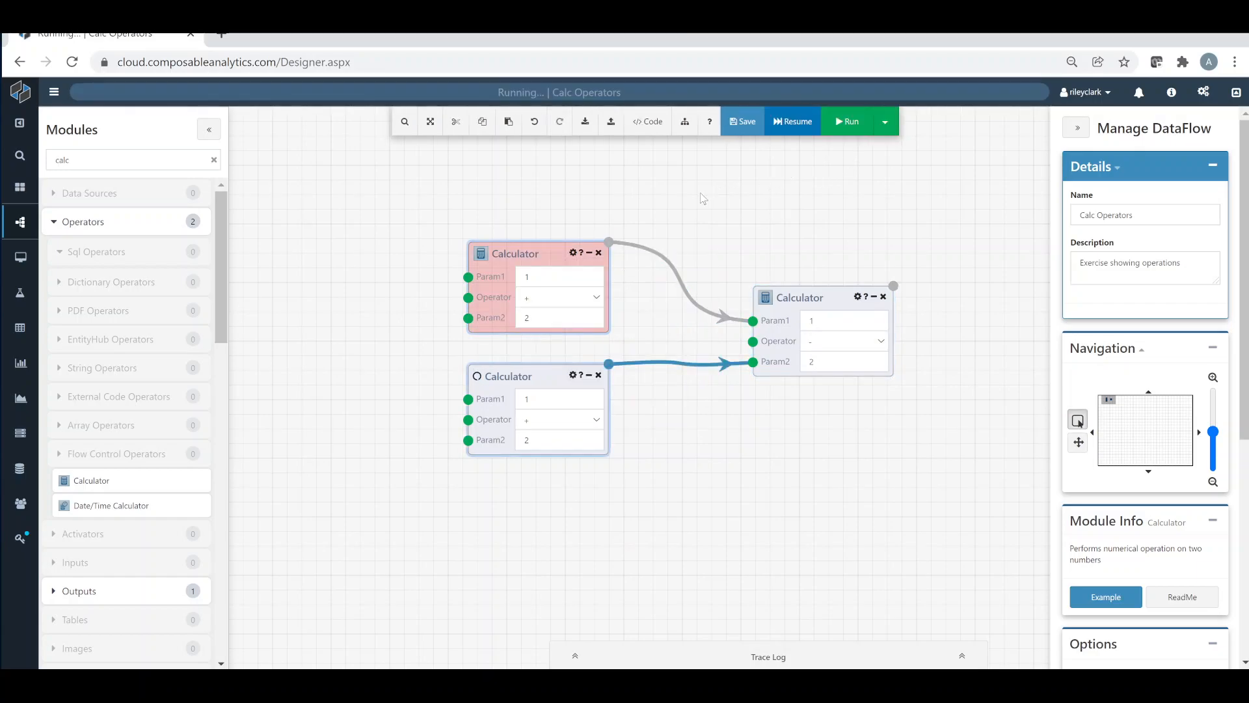
pyautogui.rightClick(563, 256)
pyautogui.click(622, 272)
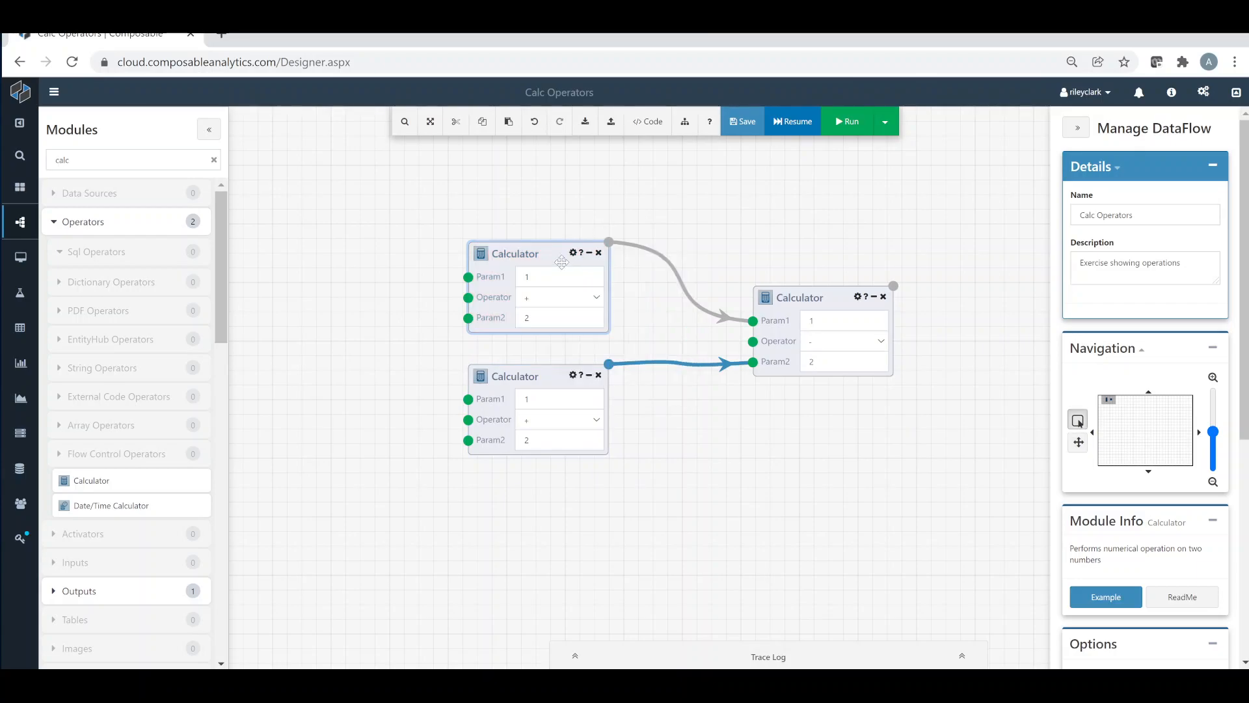
# Pin the results of the upper-left Calculator and unpin them again
pyautogui.rightClick(571, 259)
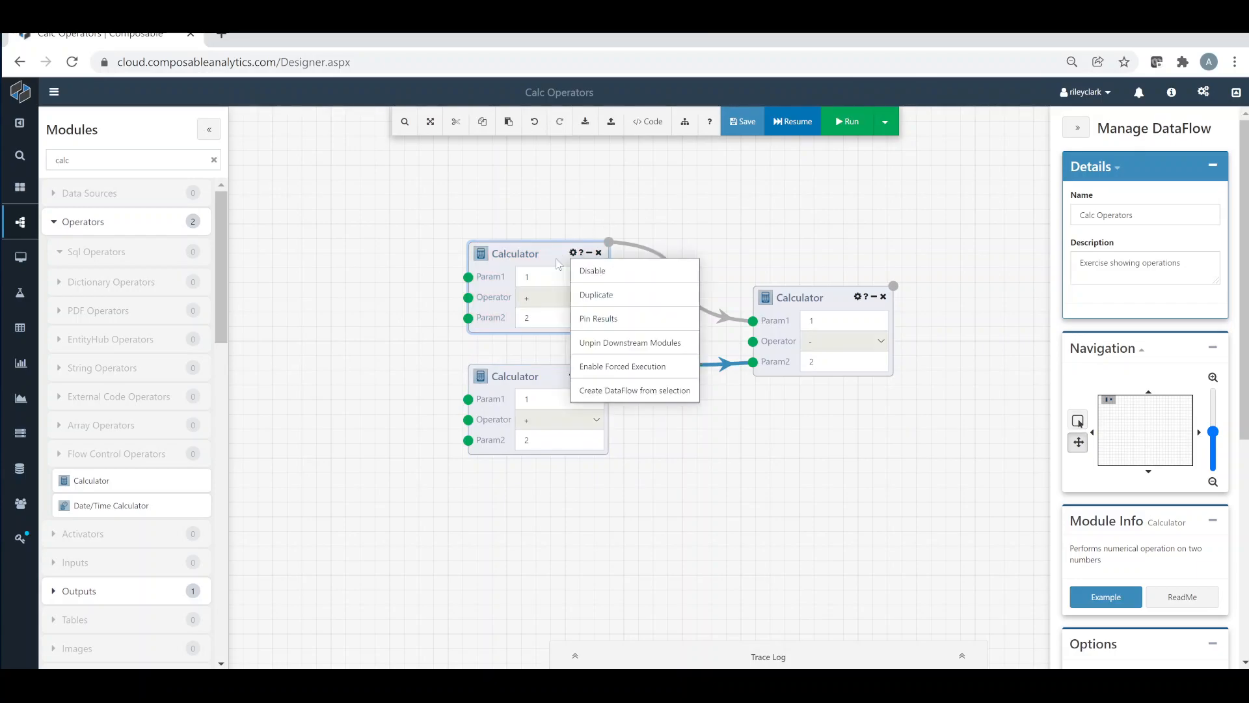
pyautogui.click(629, 319)
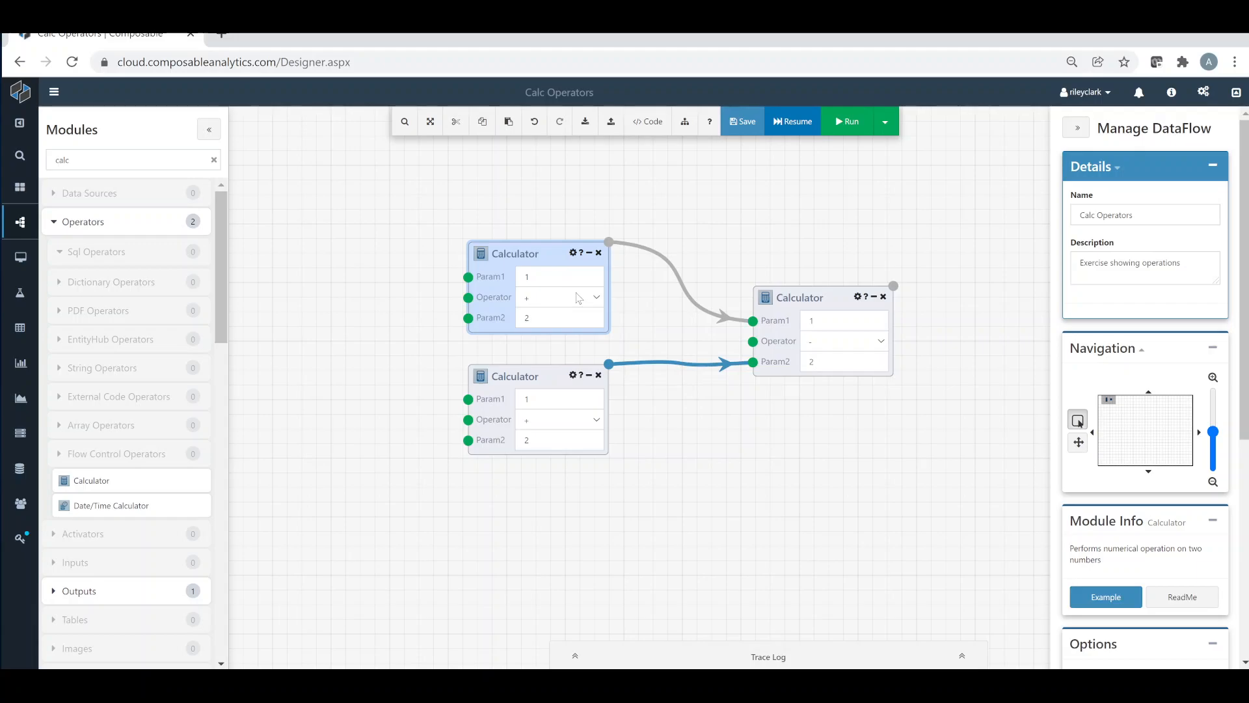
pyautogui.rightClick(558, 261)
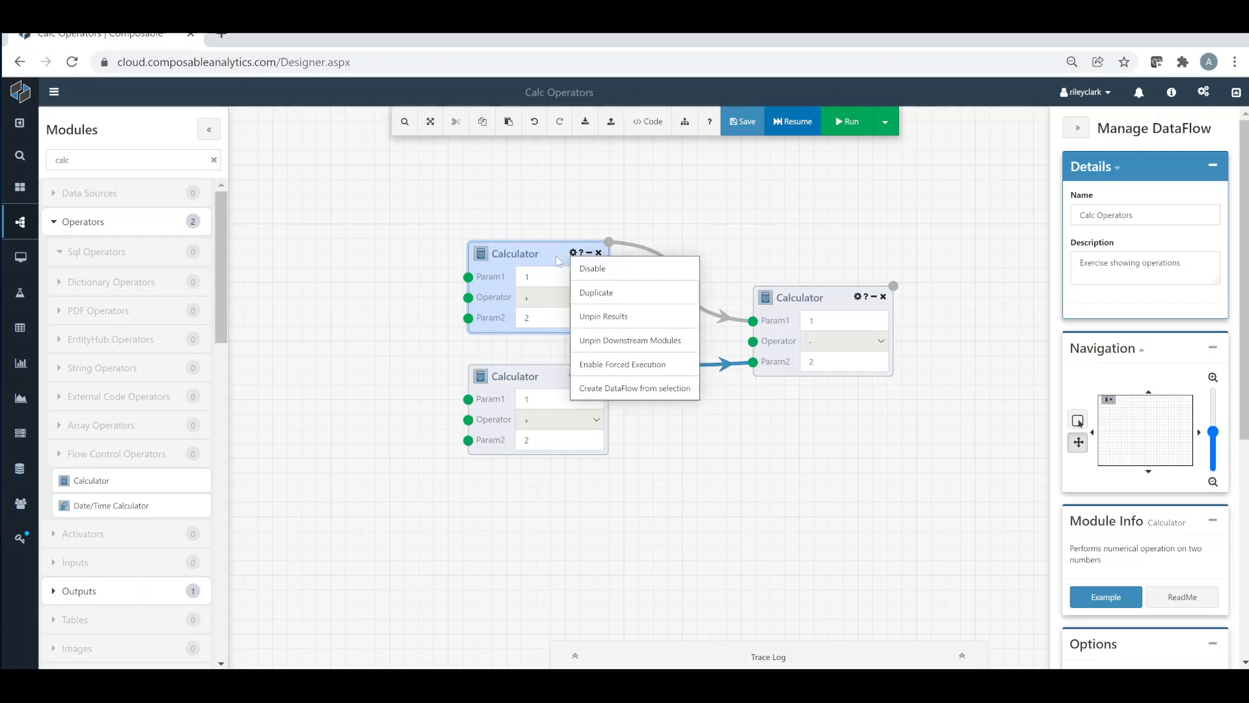
pyautogui.click(635, 316)
# Create a nested DataFlow from all three selected Calculator modules and undo the grouping
pyautogui.rightClick(551, 255)
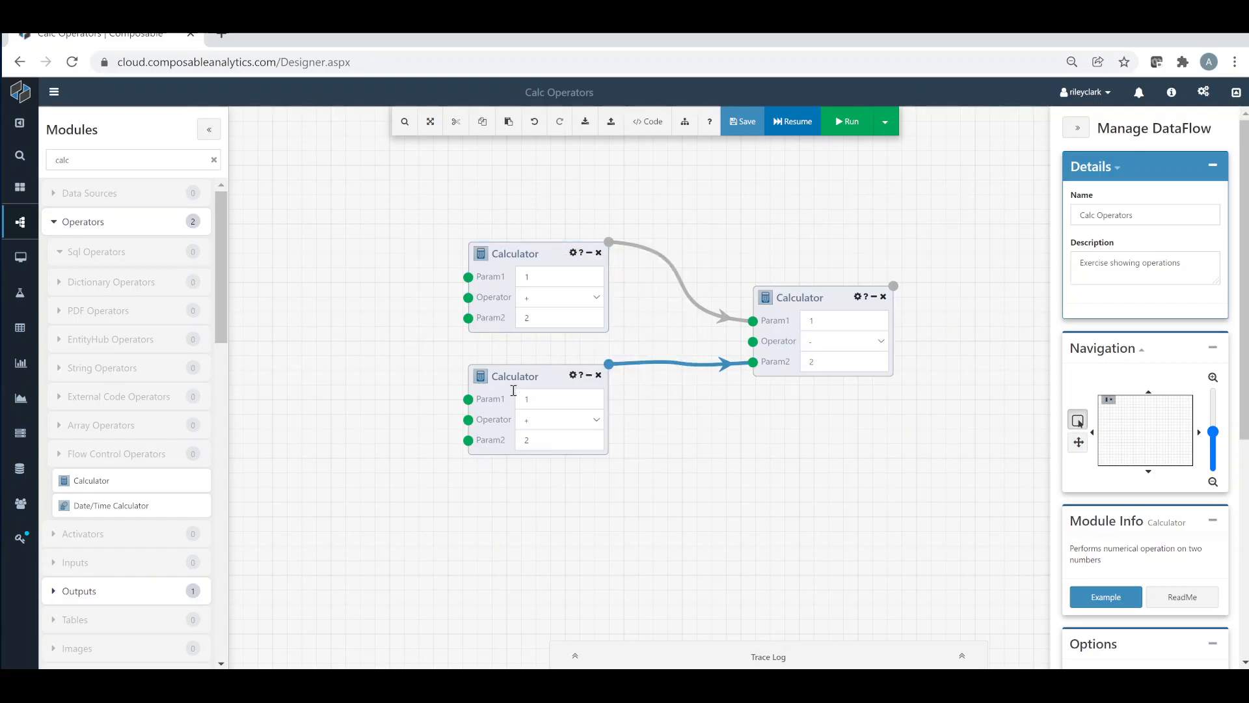
pyautogui.moveTo(434, 268); pyautogui.dragTo(928, 488)
pyautogui.rightClick(799, 360)
pyautogui.click(861, 488)
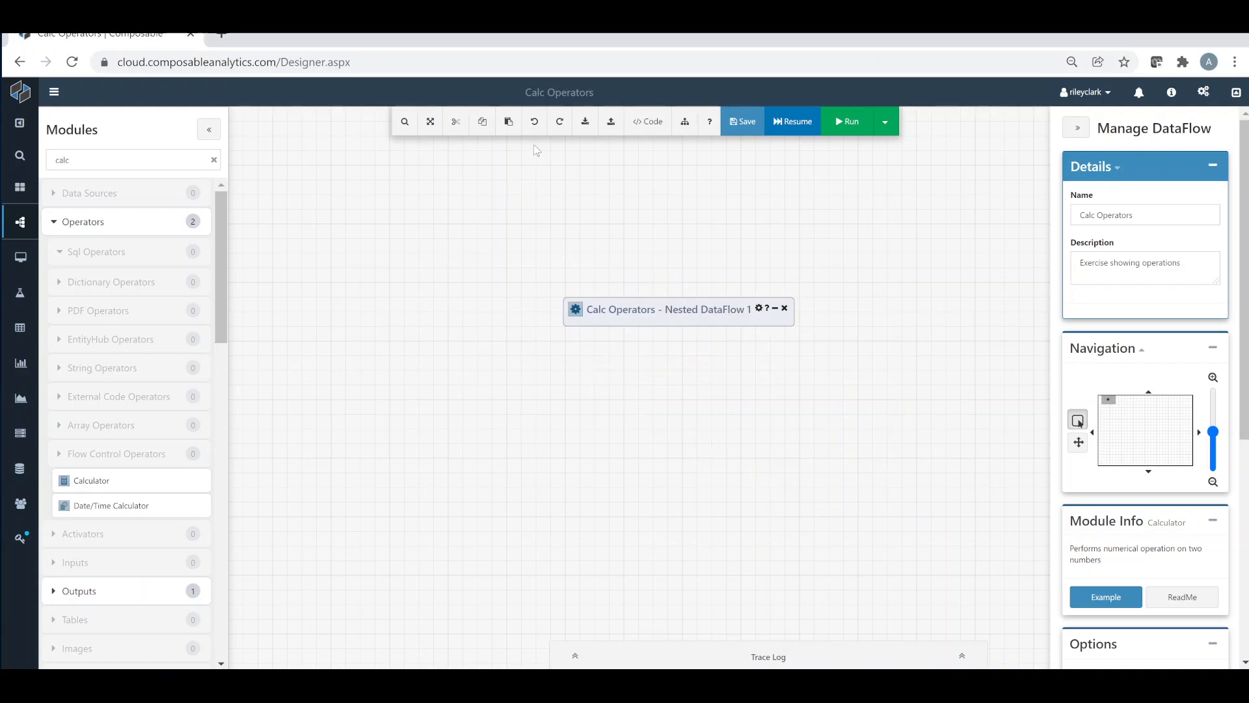
pyautogui.click(534, 122)
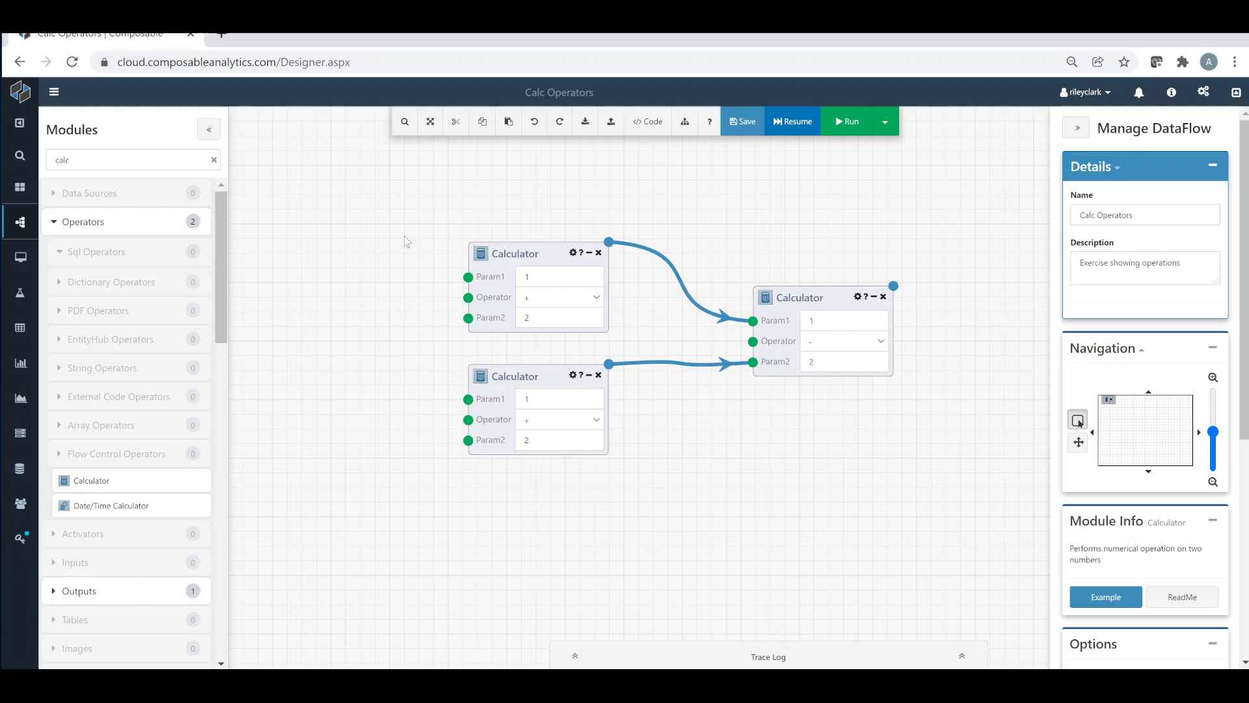
# Rename the upper-left Calculator module Step 1 and the lower-left one Step 2
pyautogui.moveTo(474, 255)
pyautogui.doubleClick(505, 253)
pyautogui.write('Step')
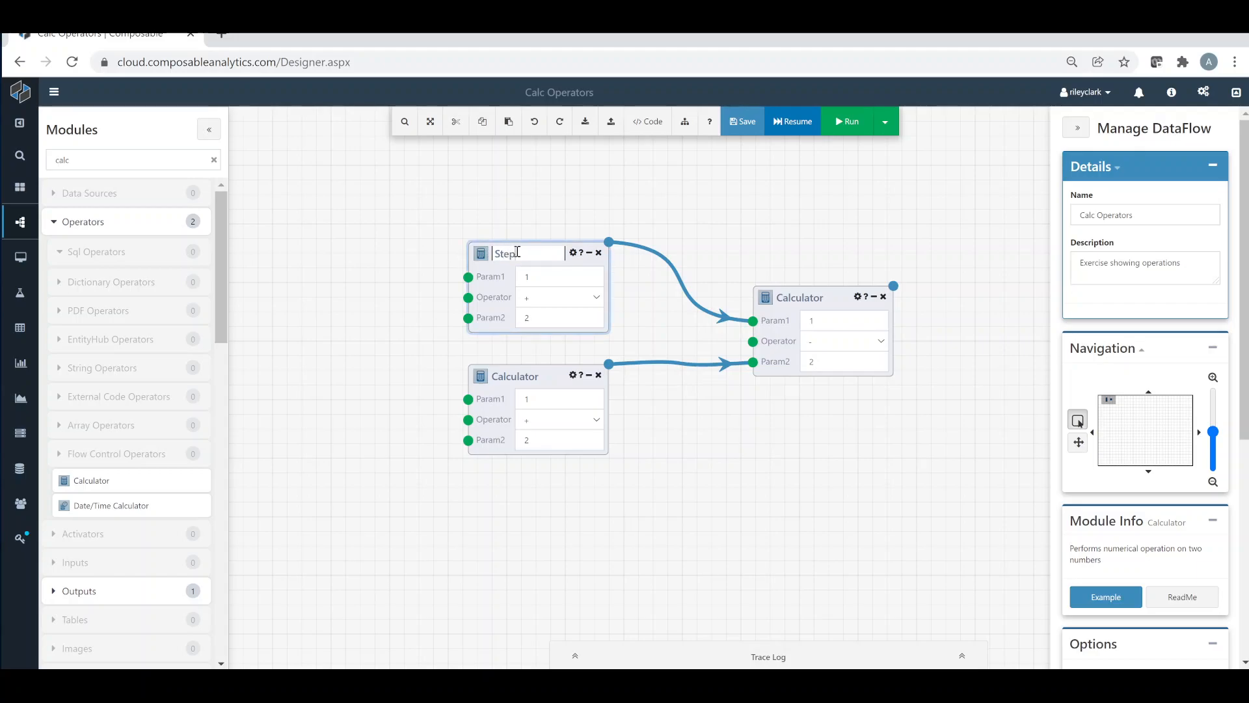
pyautogui.write(' 1')
pyautogui.click(414, 338)
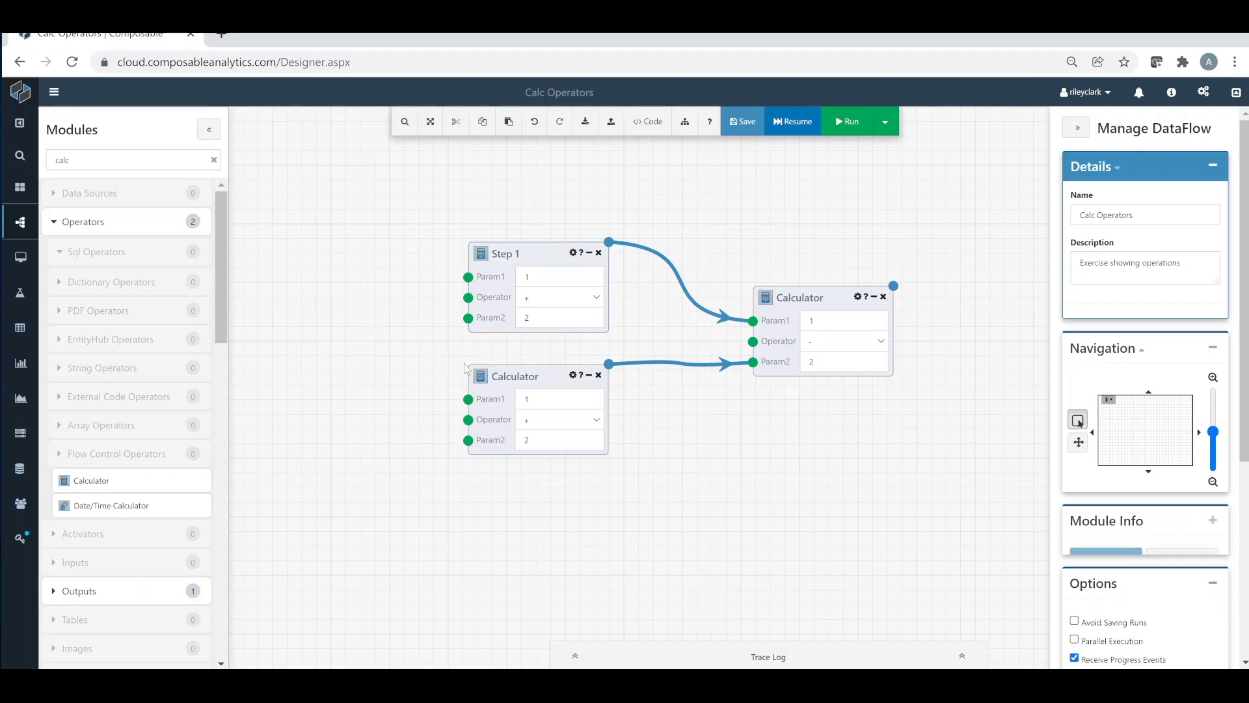
pyautogui.doubleClick(509, 375)
pyautogui.write('Step 2')
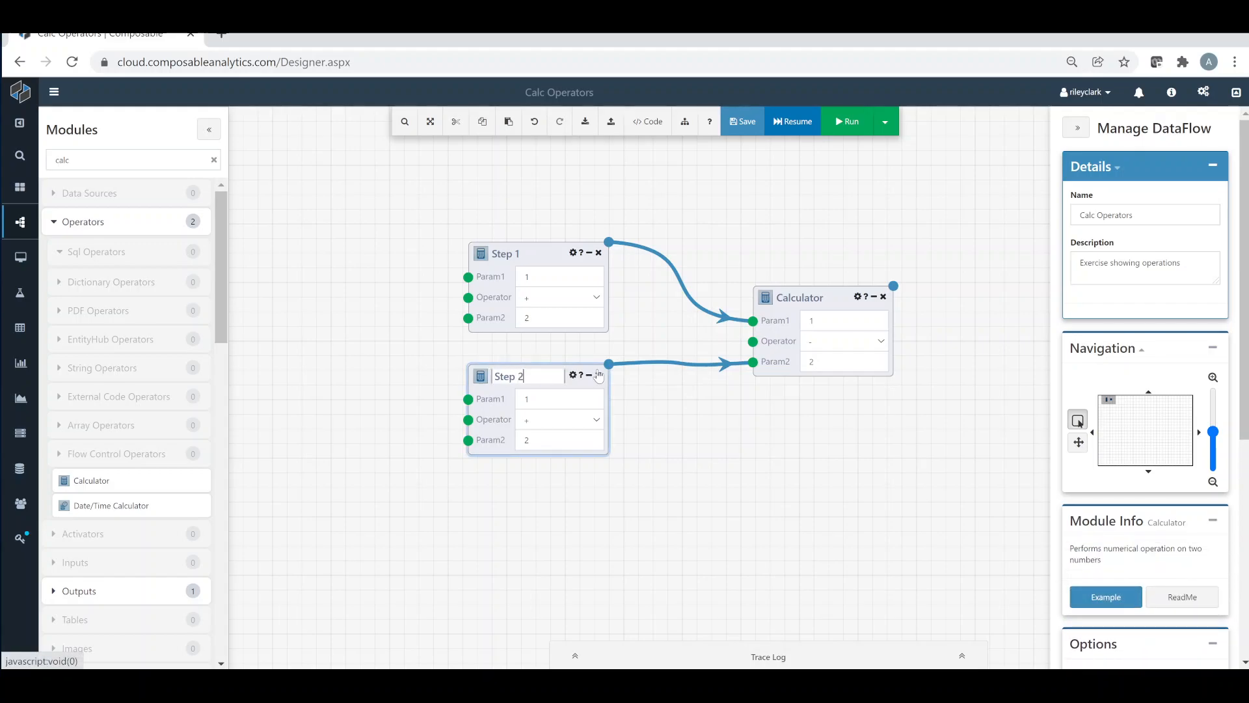
pyautogui.click(596, 468)
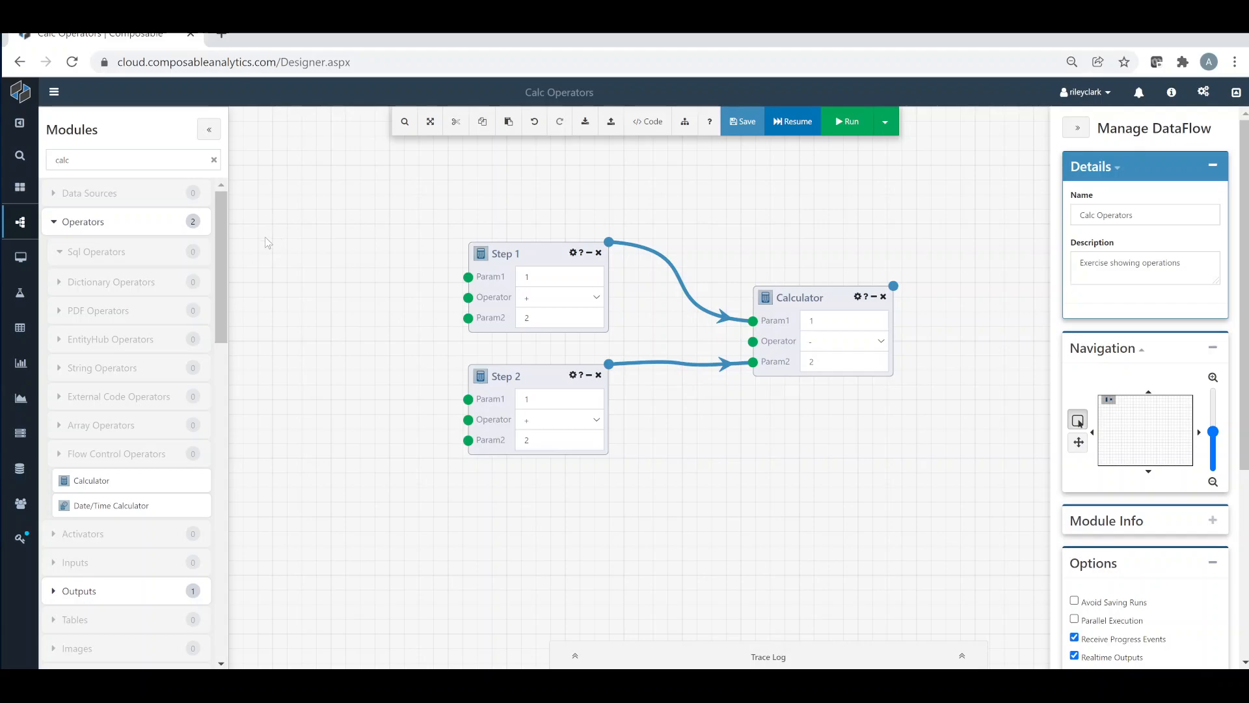
# Add a canvas comment titled Step 1 beside that module, with the Markdown body "This is a **Calculator Module**. * The operator is set to `+`."
pyautogui.rightClick(281, 242)
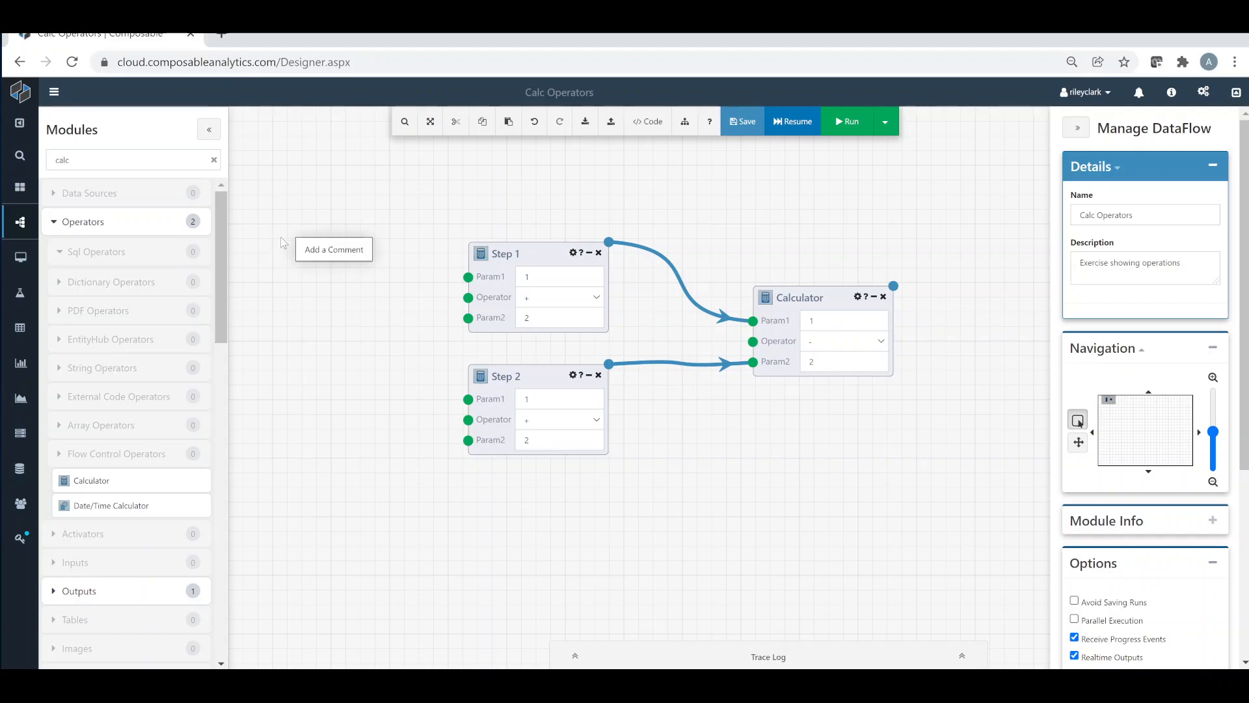
pyautogui.click(343, 254)
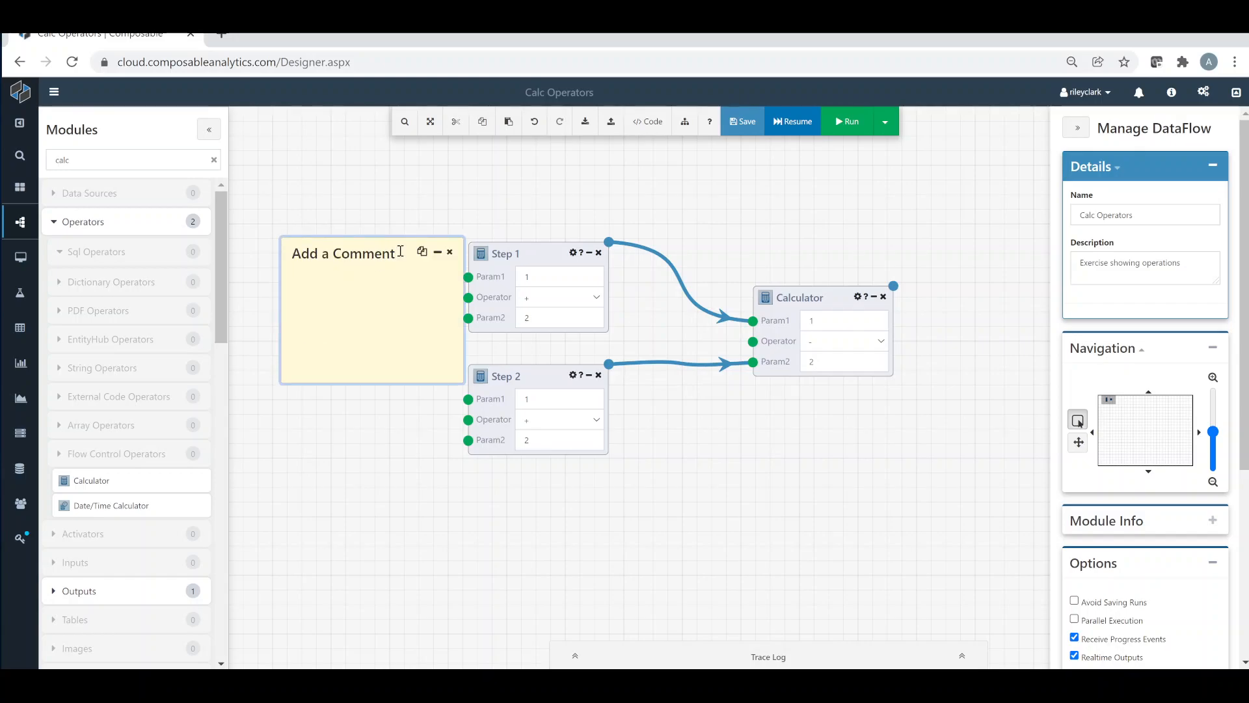
pyautogui.press('BackSpace')
pyautogui.press('BackSpace')
pyautogui.press('BackSpace')
pyautogui.press('BackSpace')
pyautogui.press('BackSpace')
pyautogui.press('BackSpace')
pyautogui.press('BackSpace')
pyautogui.press('BackSpace')
pyautogui.press('BackSpace')
pyautogui.press('BackSpace')
pyautogui.press('BackSpace')
pyautogui.press('BackSpace')
pyautogui.write('Step 1')
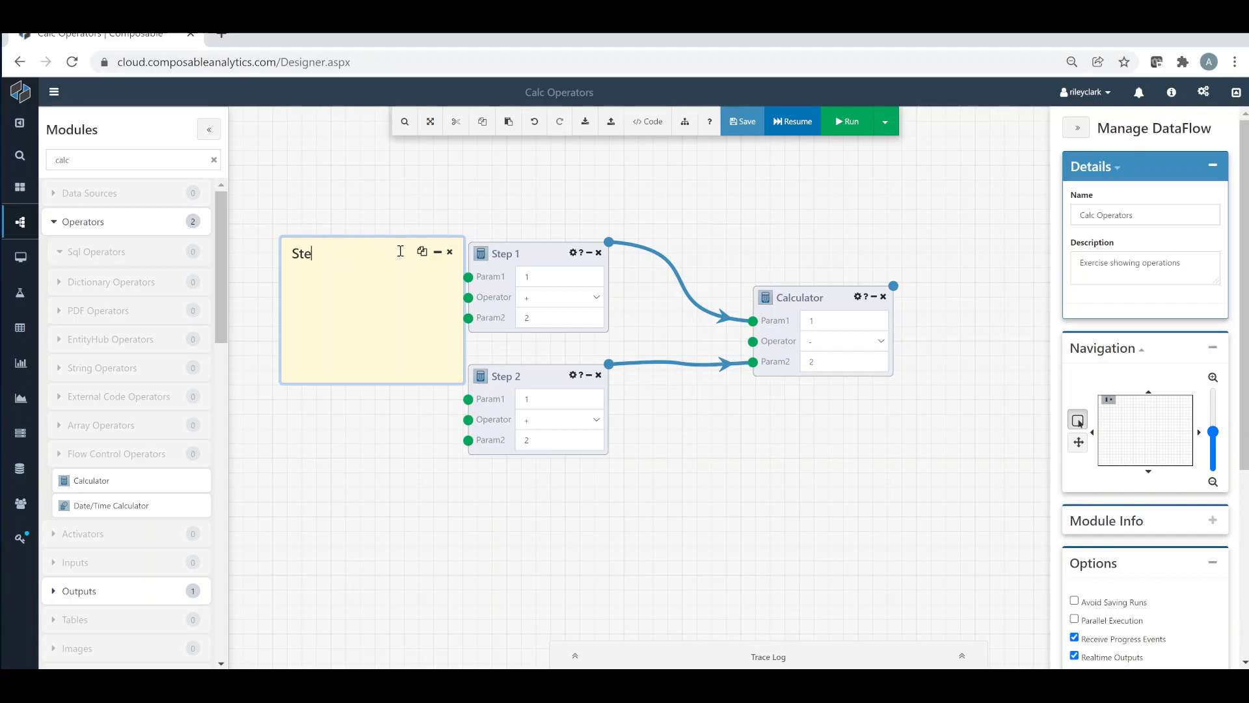
pyautogui.press('Tab')
pyautogui.hotkey('ctrl', 'v')
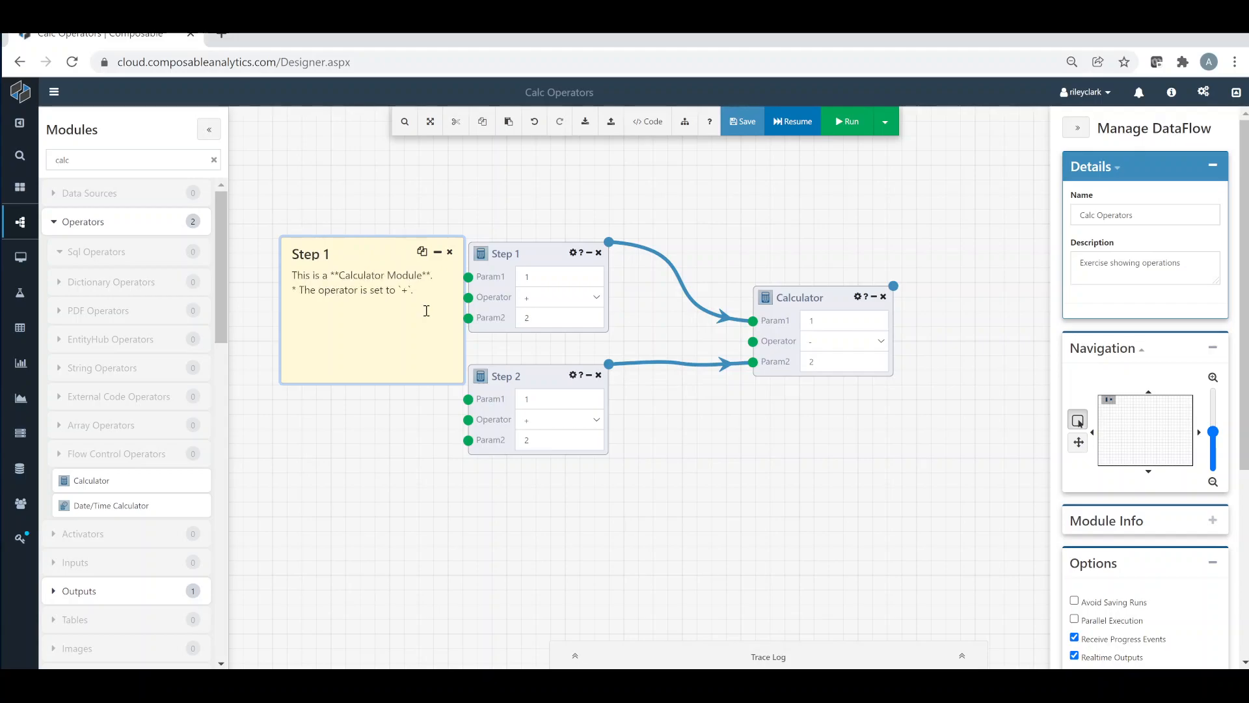
pyautogui.click(397, 414)
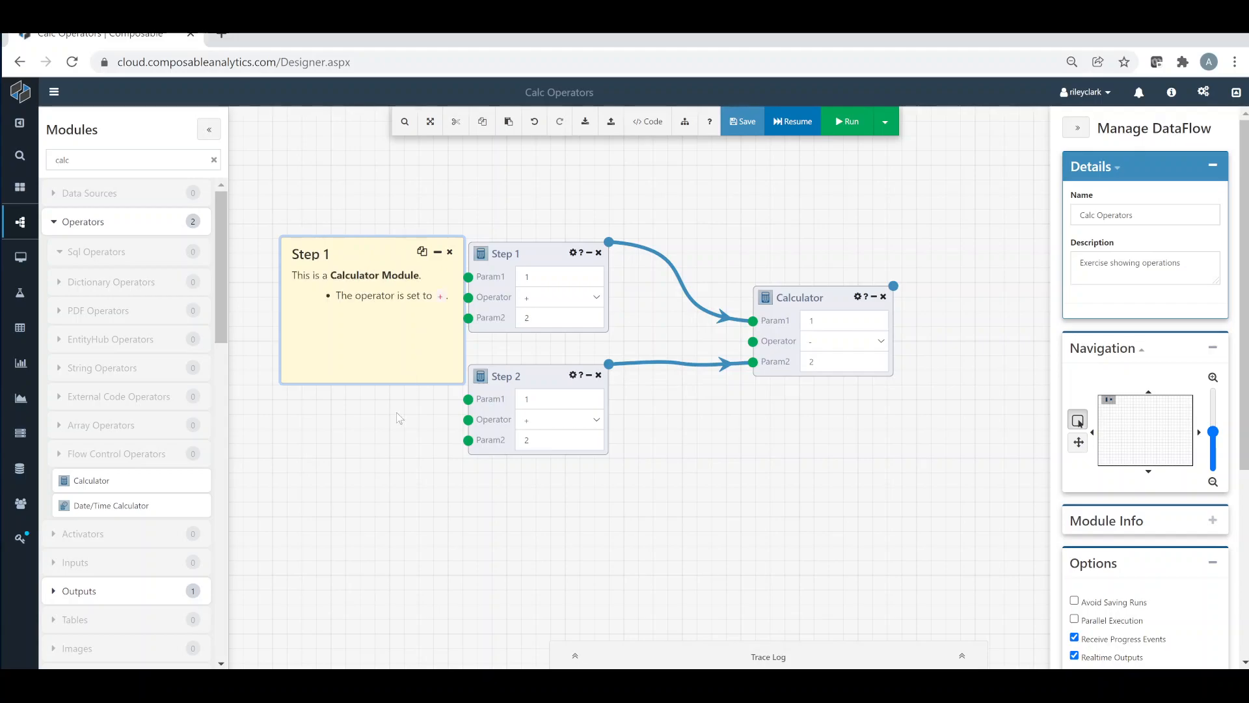
# Add a second canvas comment below the first one and title it Step 2
pyautogui.rightClick(288, 404)
pyautogui.click(328, 418)
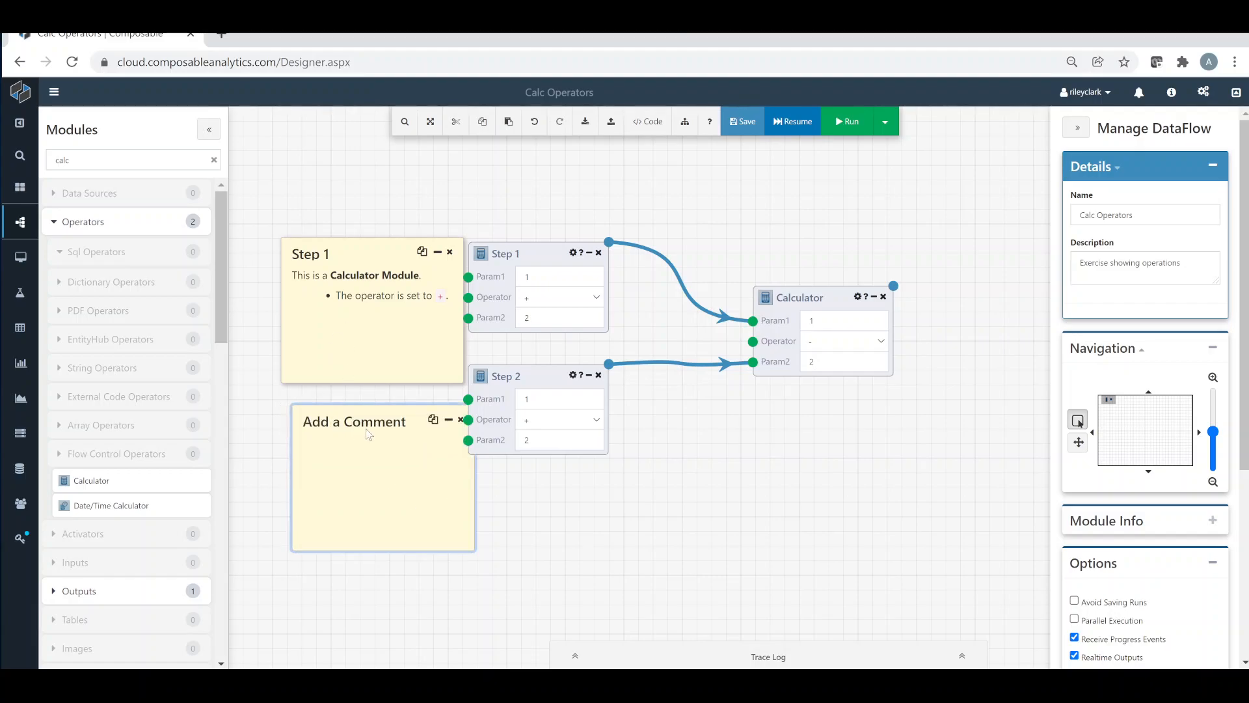
pyautogui.press('BackSpace')
pyautogui.press('BackSpace')
pyautogui.press('BackSpace')
pyautogui.press('BackSpace')
pyautogui.press('BackSpace')
pyautogui.press('BackSpace')
pyautogui.press('BackSpace')
pyautogui.press('BackSpace')
pyautogui.press('BackSpace')
pyautogui.press('BackSpace')
pyautogui.press('BackSpace')
pyautogui.press('BackSpace')
pyautogui.press('BackSpace')
pyautogui.write('Step 2')
# Minimize both comments and place Step 1 above its module and Step 2 below its module
pyautogui.click(448, 419)
pyautogui.click(437, 252)
pyautogui.moveTo(373, 258); pyautogui.dragTo(538, 213)
pyautogui.moveTo(397, 422); pyautogui.dragTo(536, 481)
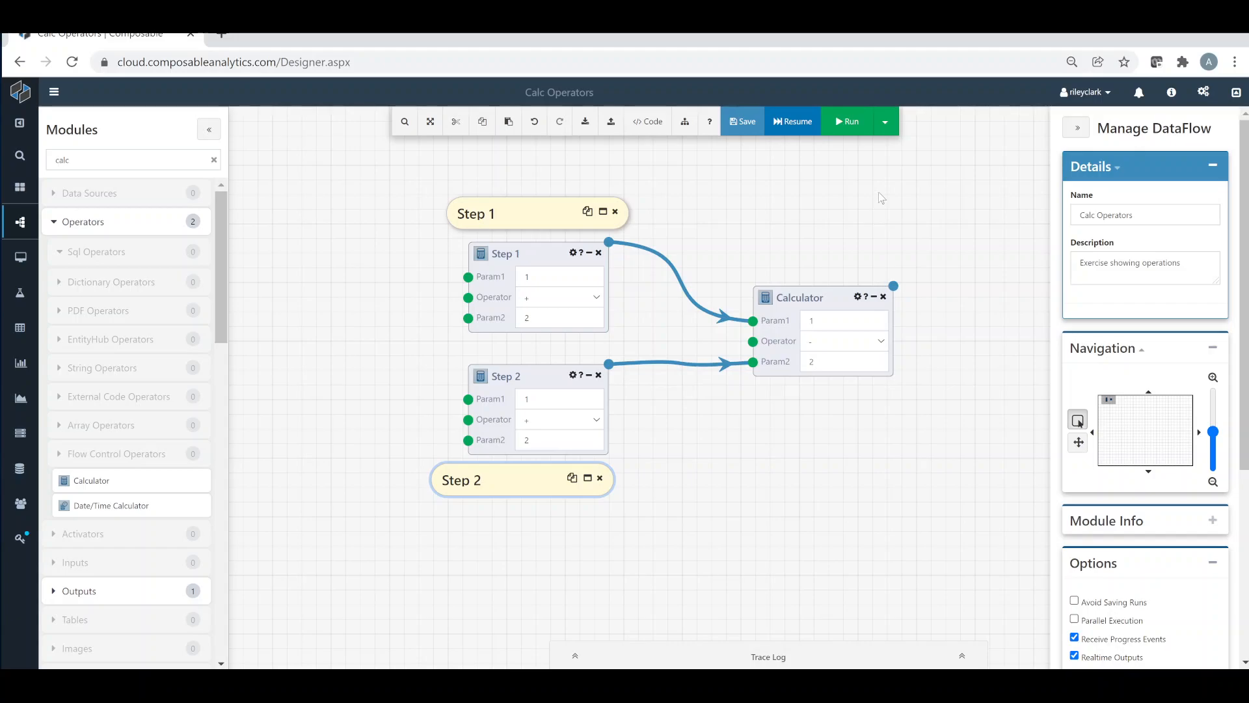
# Switch the DataFlow to Debug Mode, execute the Step 1 module and check its result
pyautogui.click(884, 121)
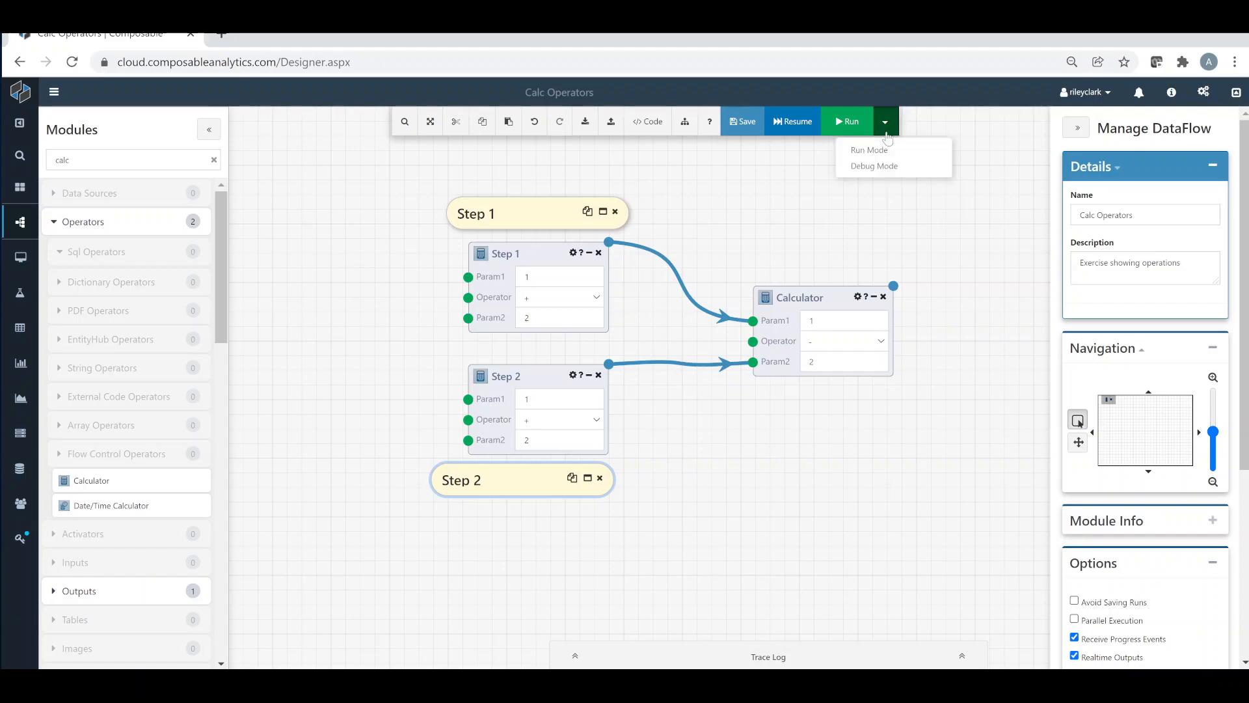
pyautogui.click(884, 167)
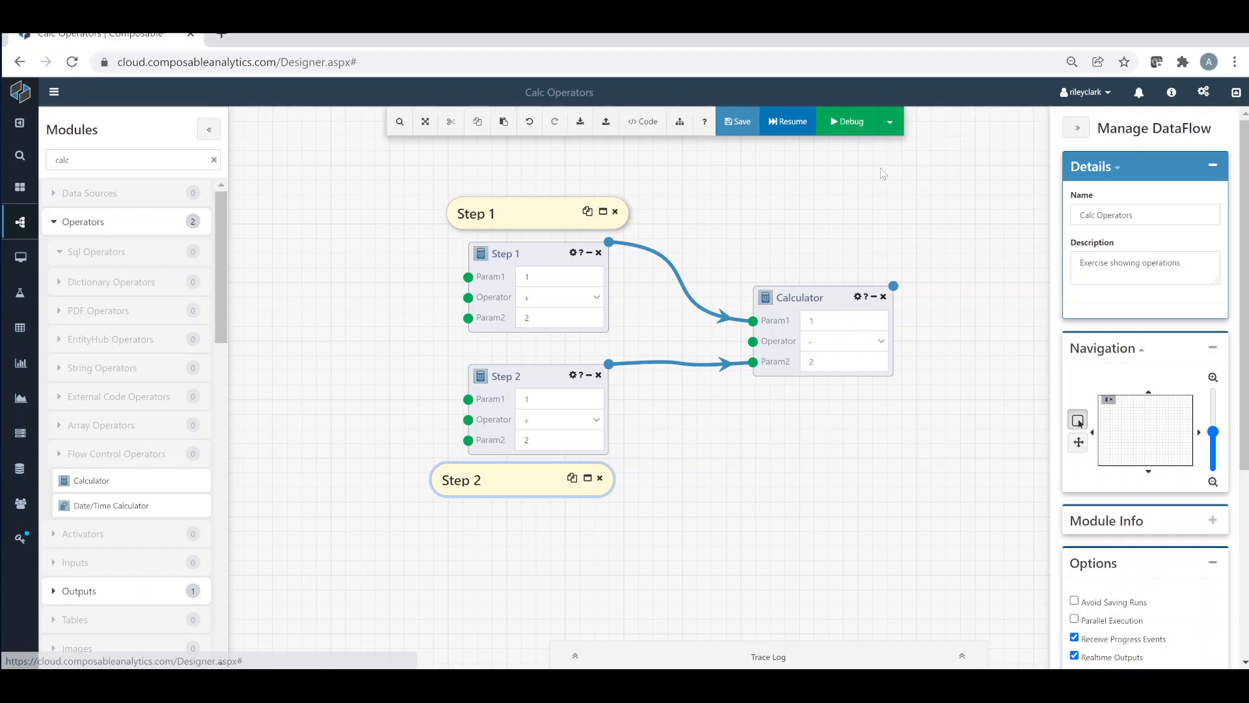
pyautogui.click(620, 155)
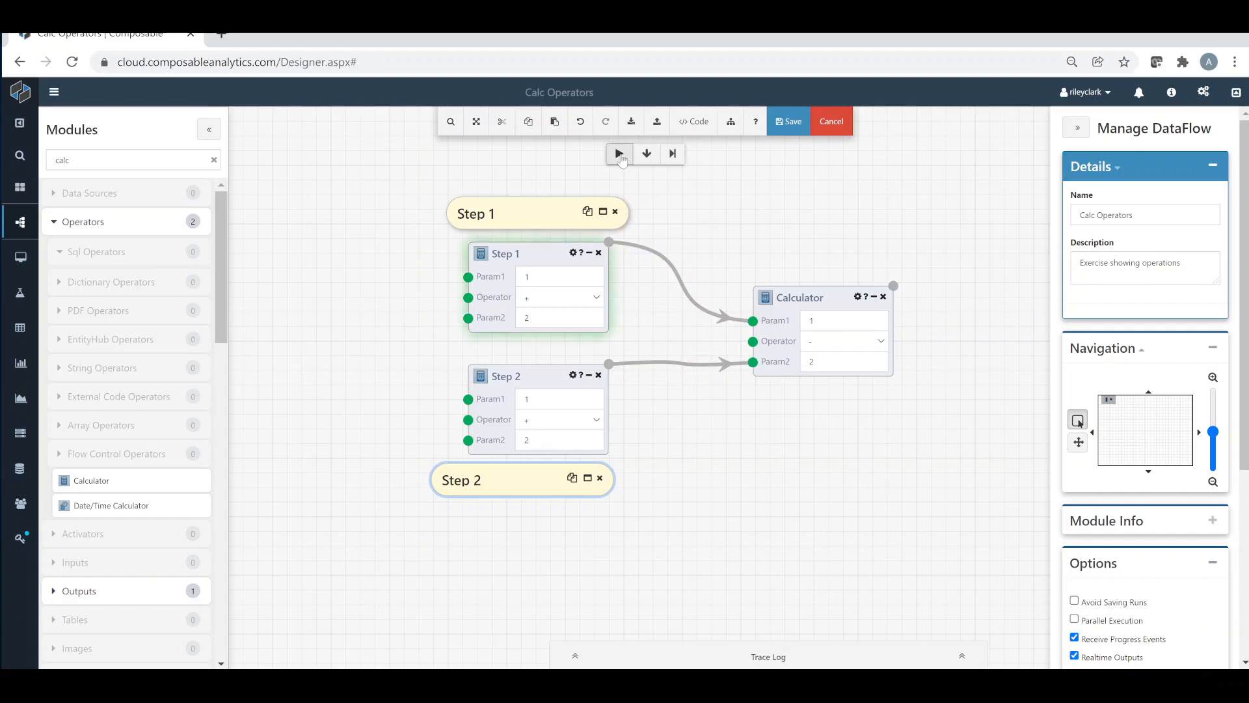
pyautogui.click(609, 242)
pyautogui.click(655, 259)
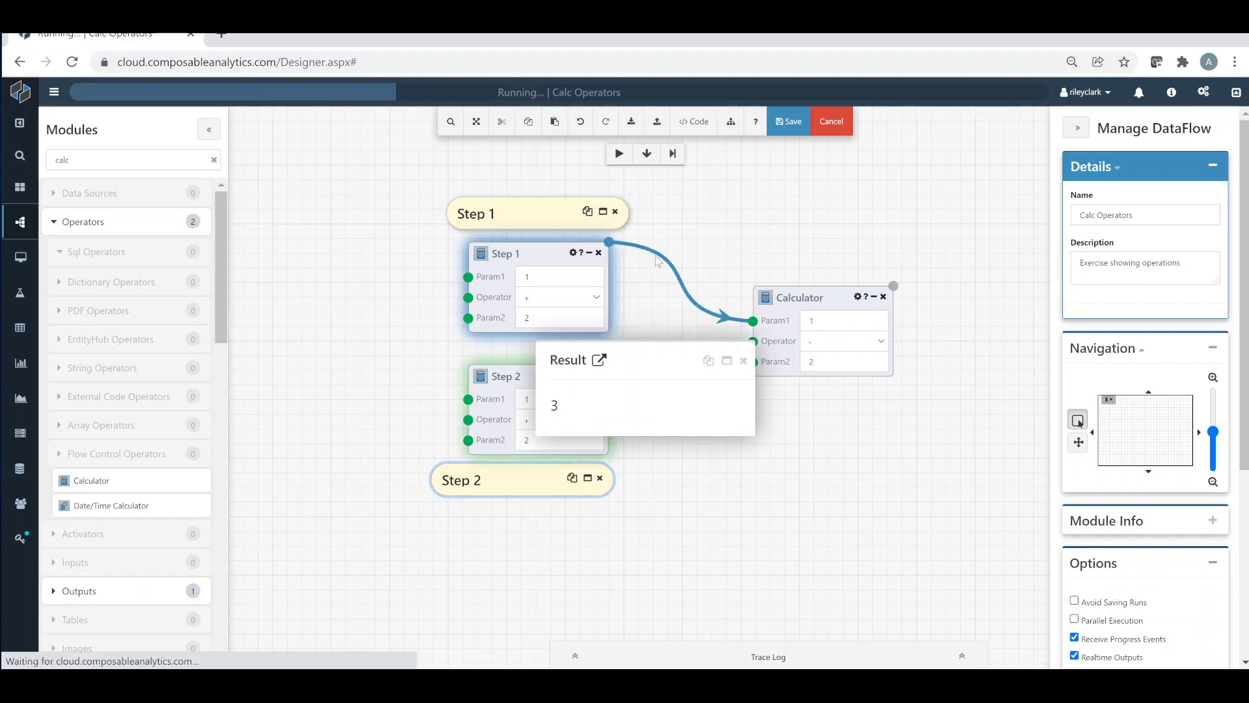
pyautogui.click(674, 226)
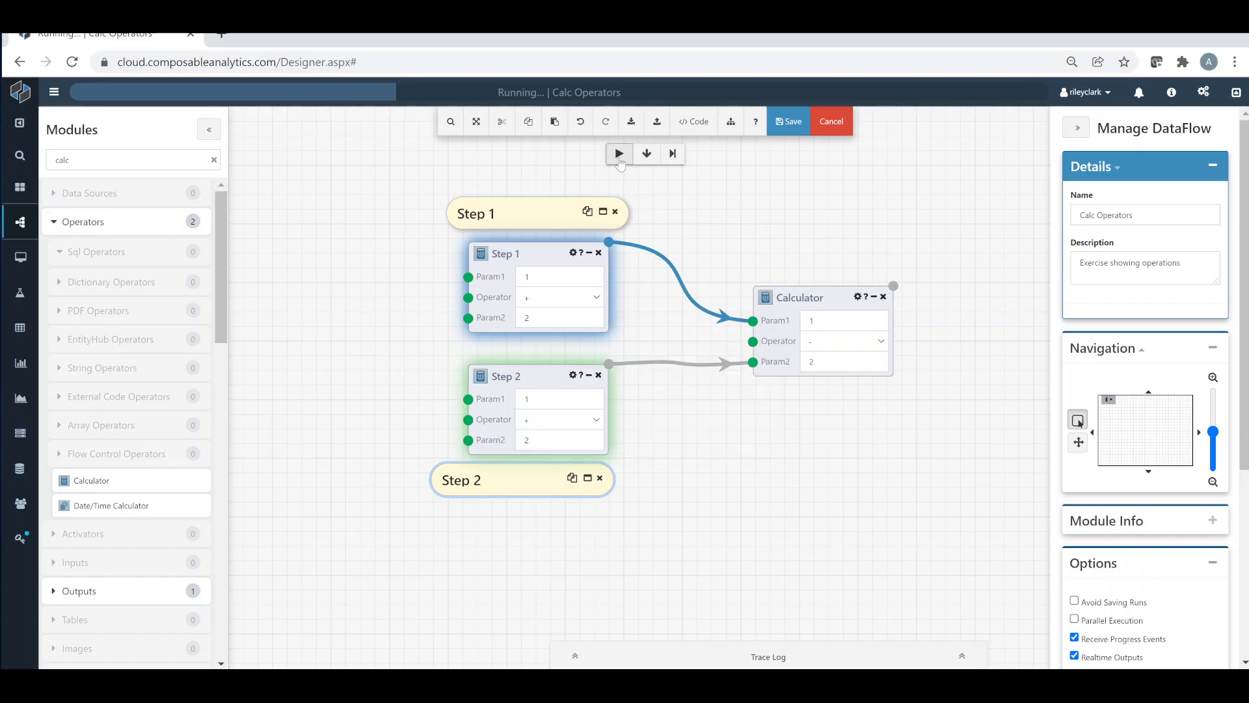
# Check the Step 2 module's result in the debug run and continue through the downstream Calculator
pyautogui.click(609, 364)
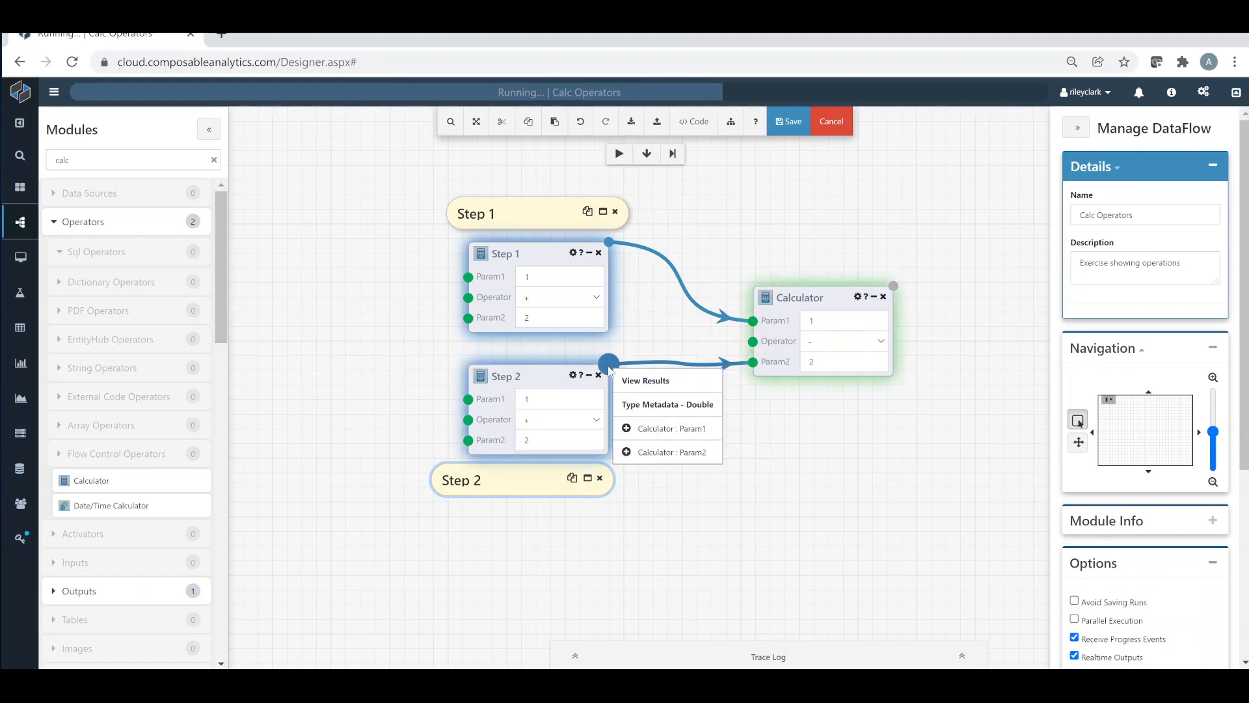
pyautogui.click(645, 380)
pyautogui.click(740, 360)
pyautogui.click(619, 155)
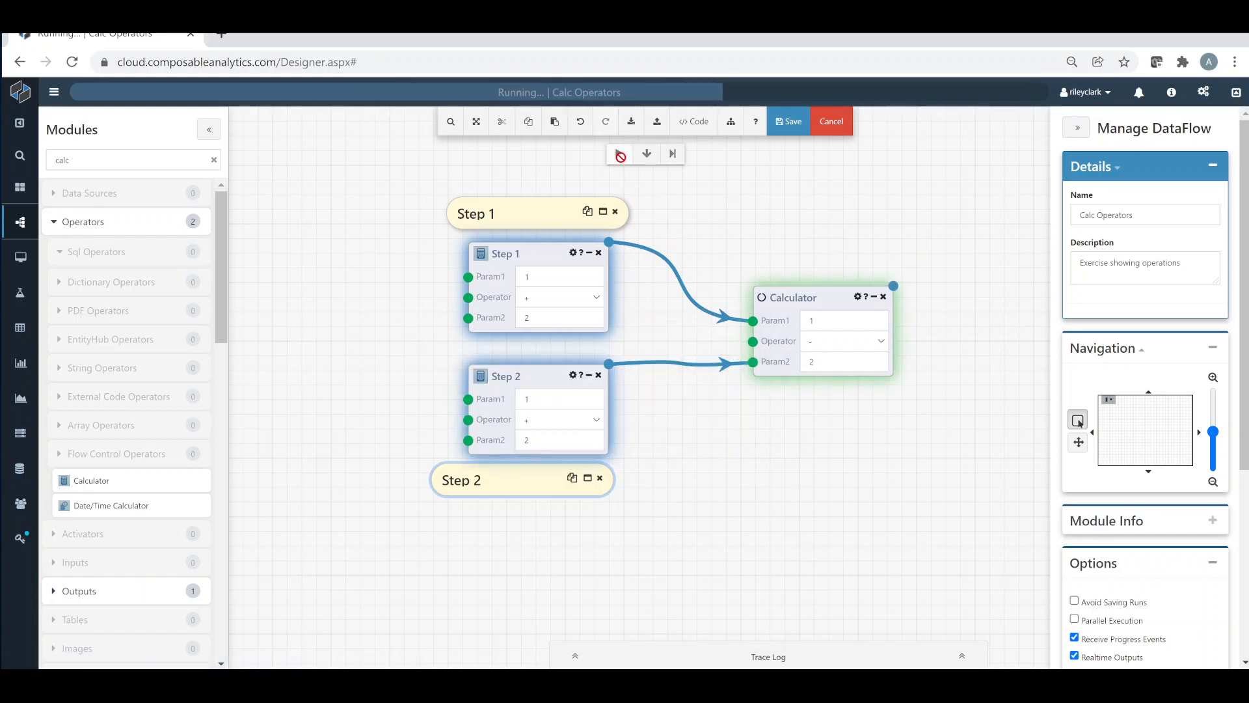
# Save the Calc Operators DataFlow and open its Share permissions page
pyautogui.click(740, 124)
pyautogui.click(803, 267)
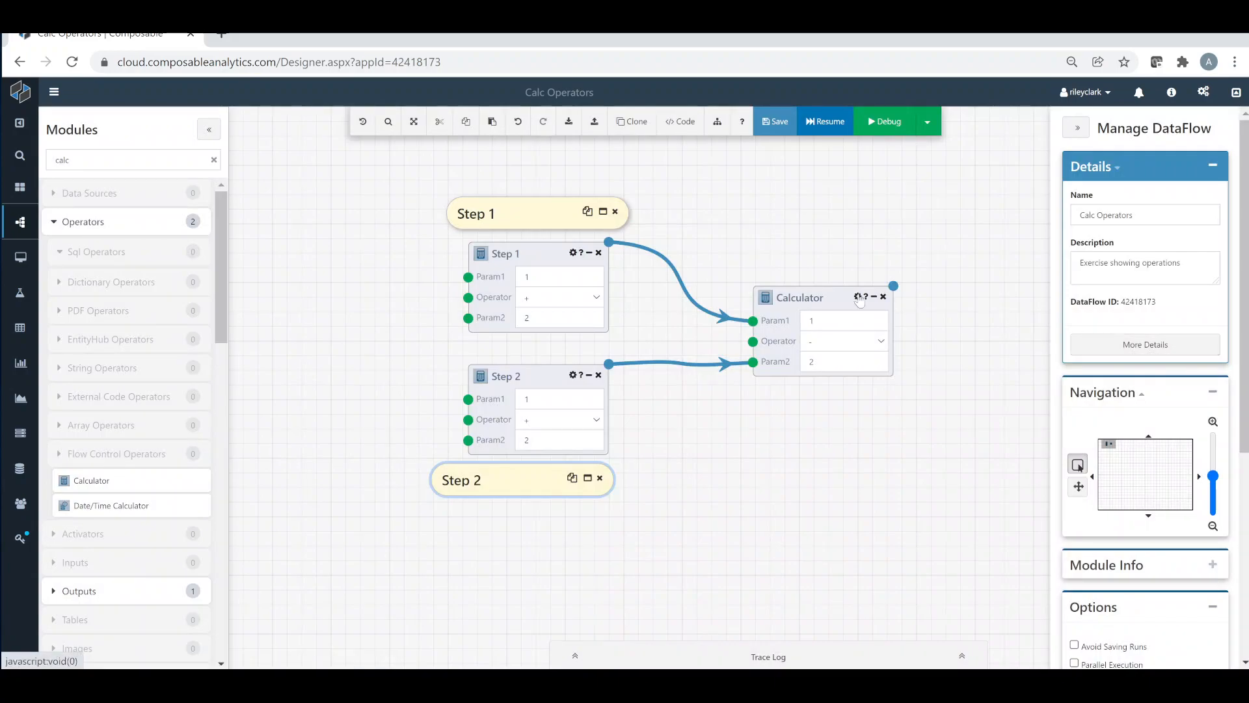
pyautogui.moveTo(23, 222)
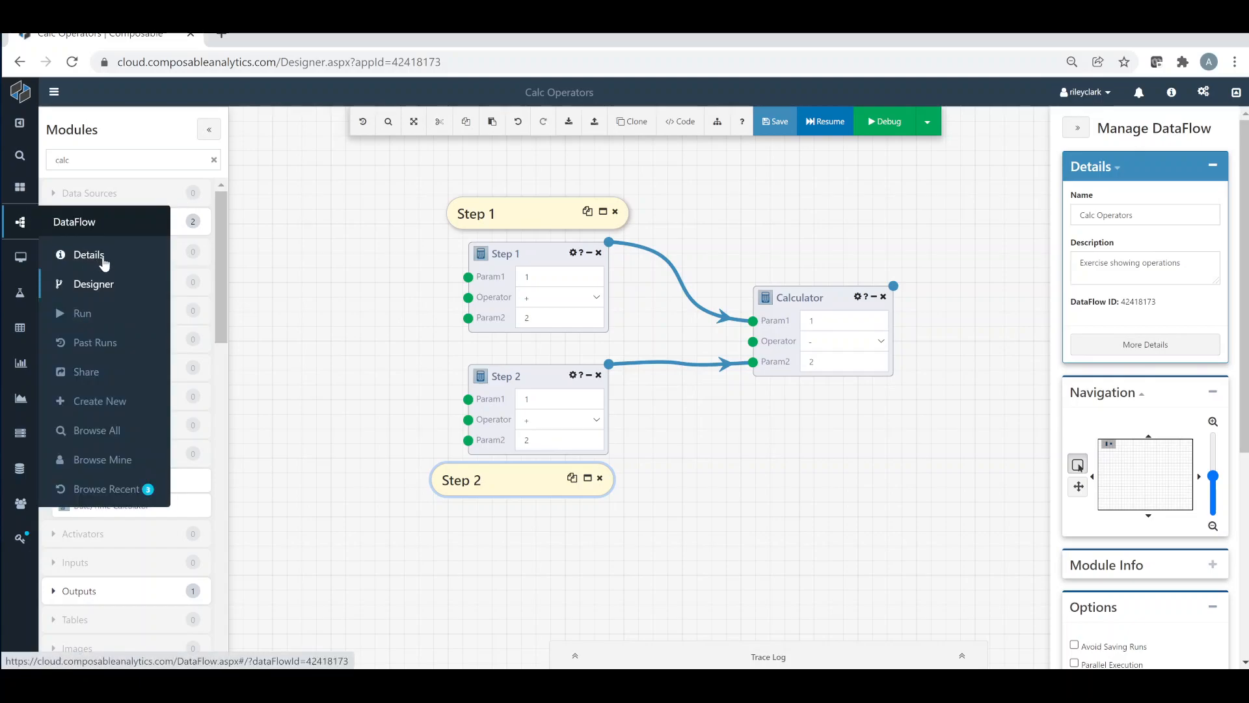
pyautogui.click(98, 371)
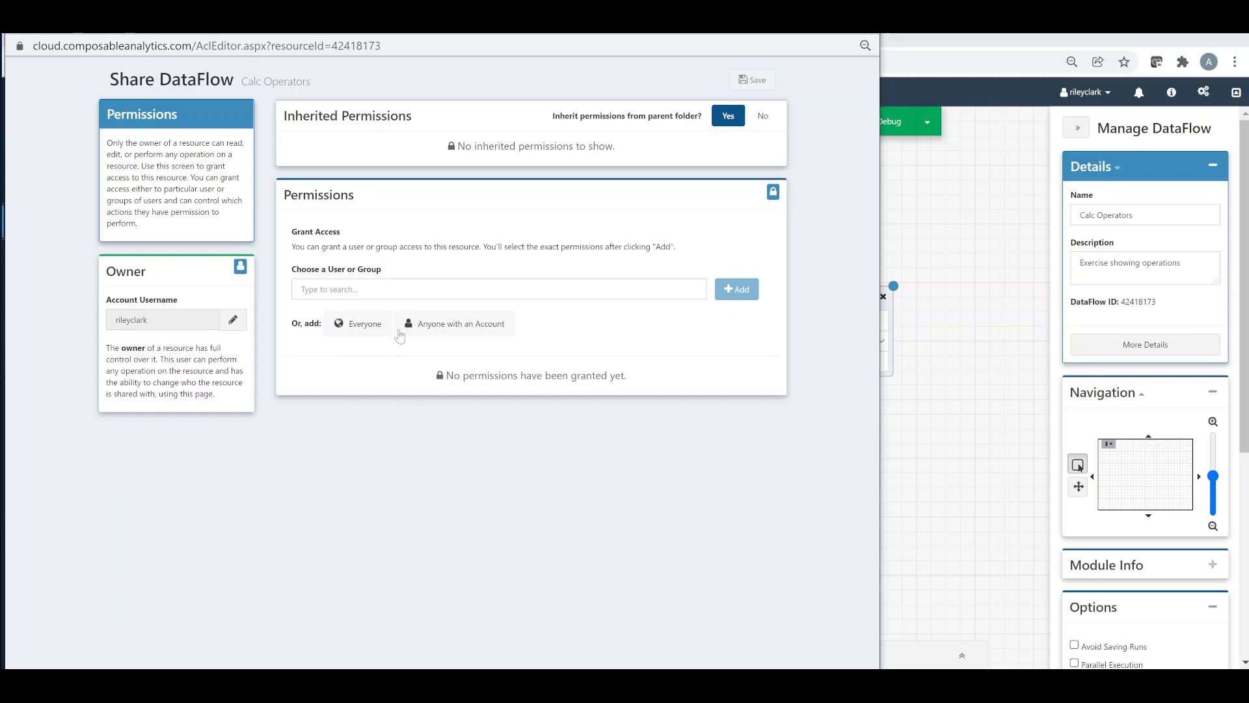
# Add Anyone with an Account and the individual user account to the DataFlow's permissions
pyautogui.click(433, 323)
pyautogui.click(742, 290)
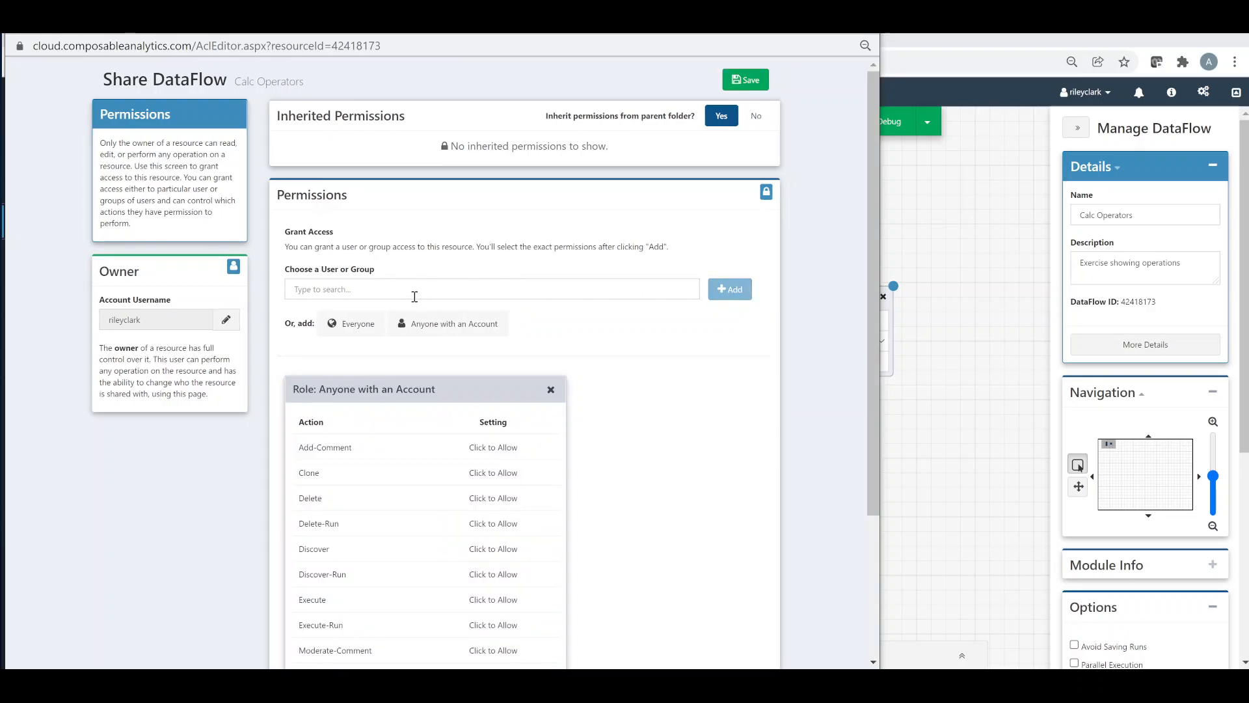
pyautogui.click(385, 287)
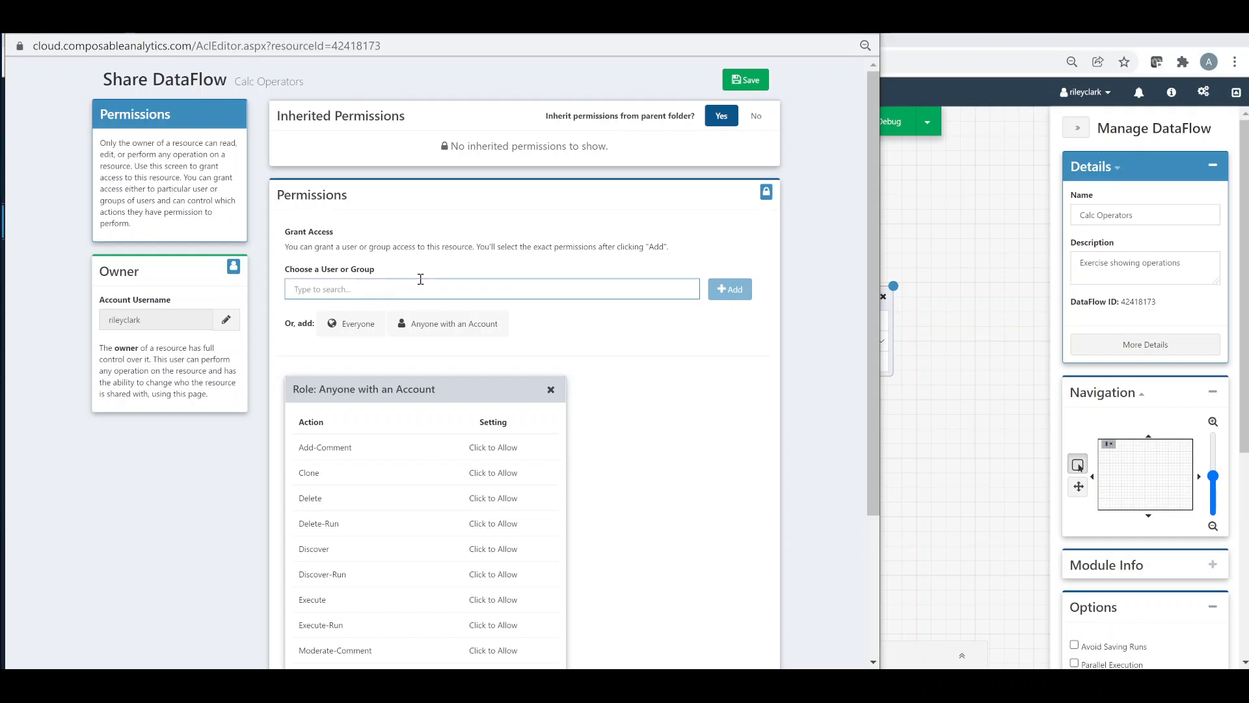
pyautogui.write('chris')
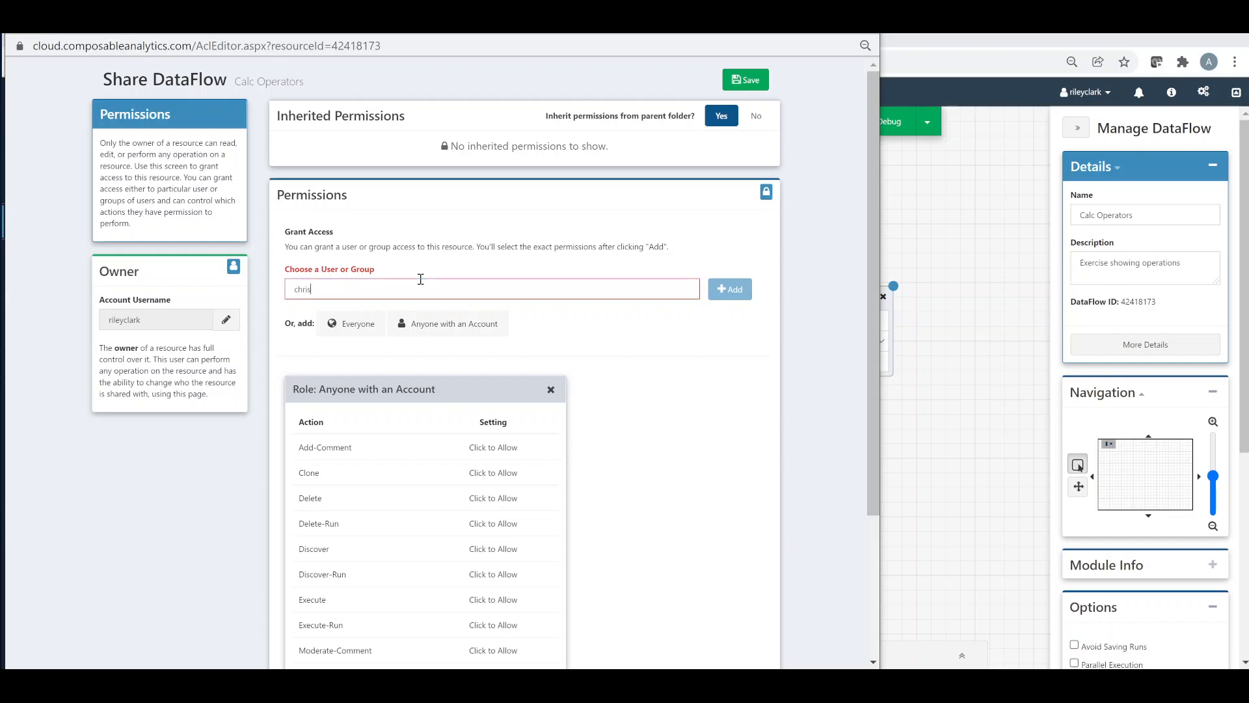
pyautogui.click(406, 306)
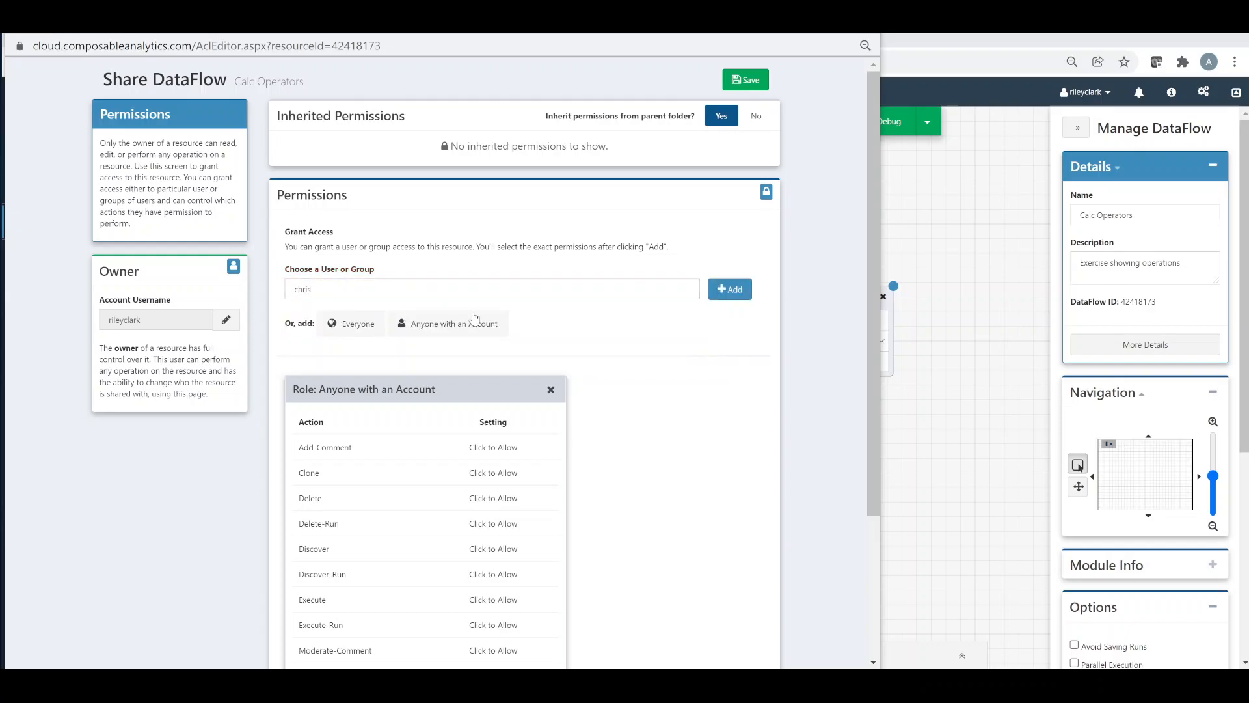
pyautogui.click(730, 289)
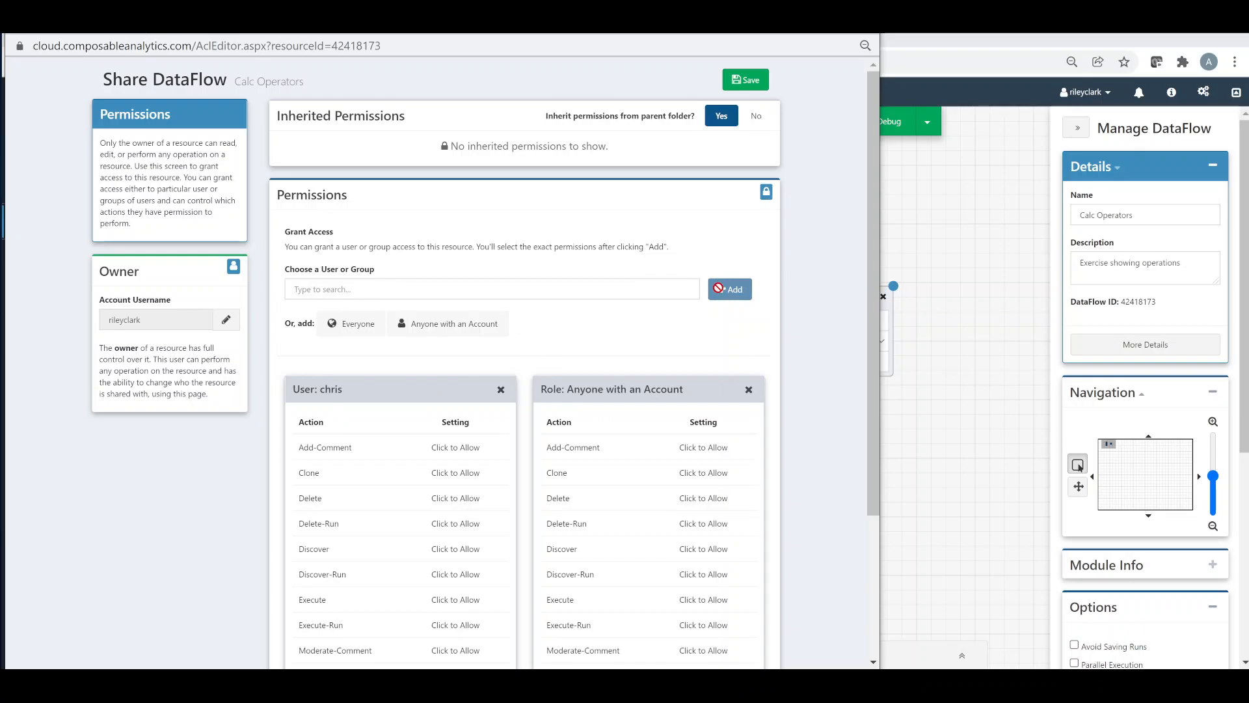
# Allow the added user to Clone, Delete, Execute and Read the DataFlow, and save the permissions
pyautogui.scroll(-1, 485, 355)
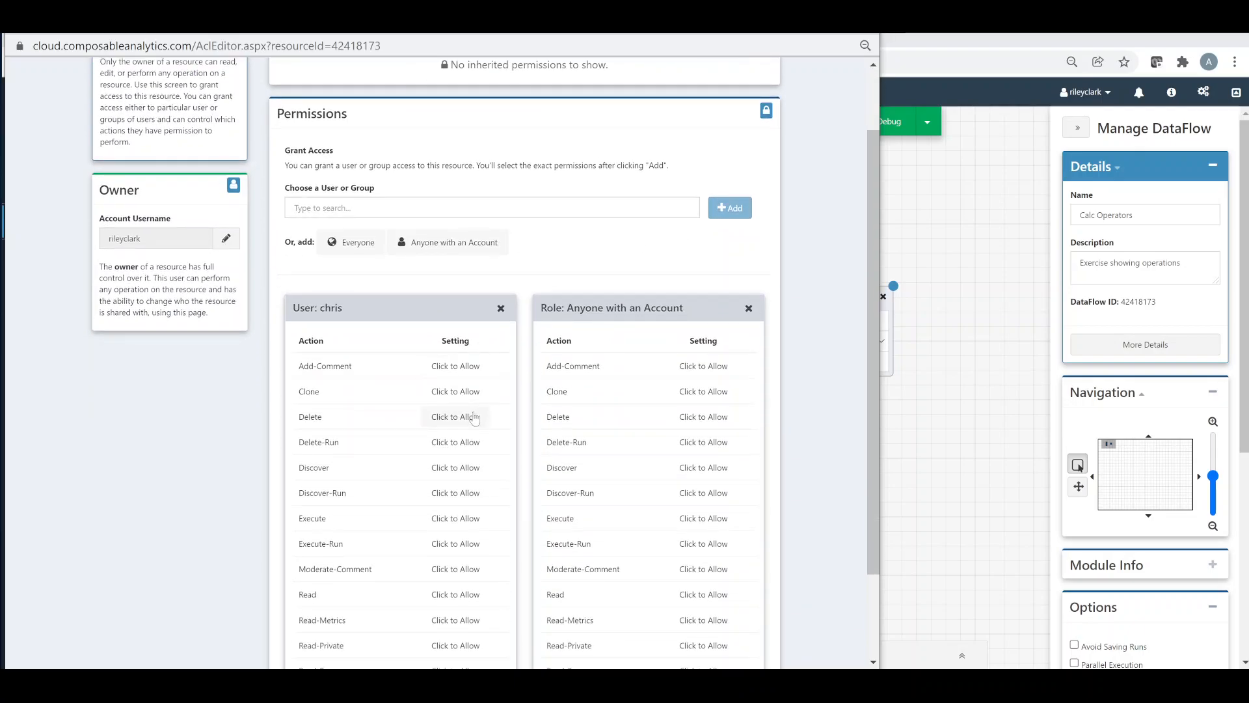
pyautogui.click(469, 394)
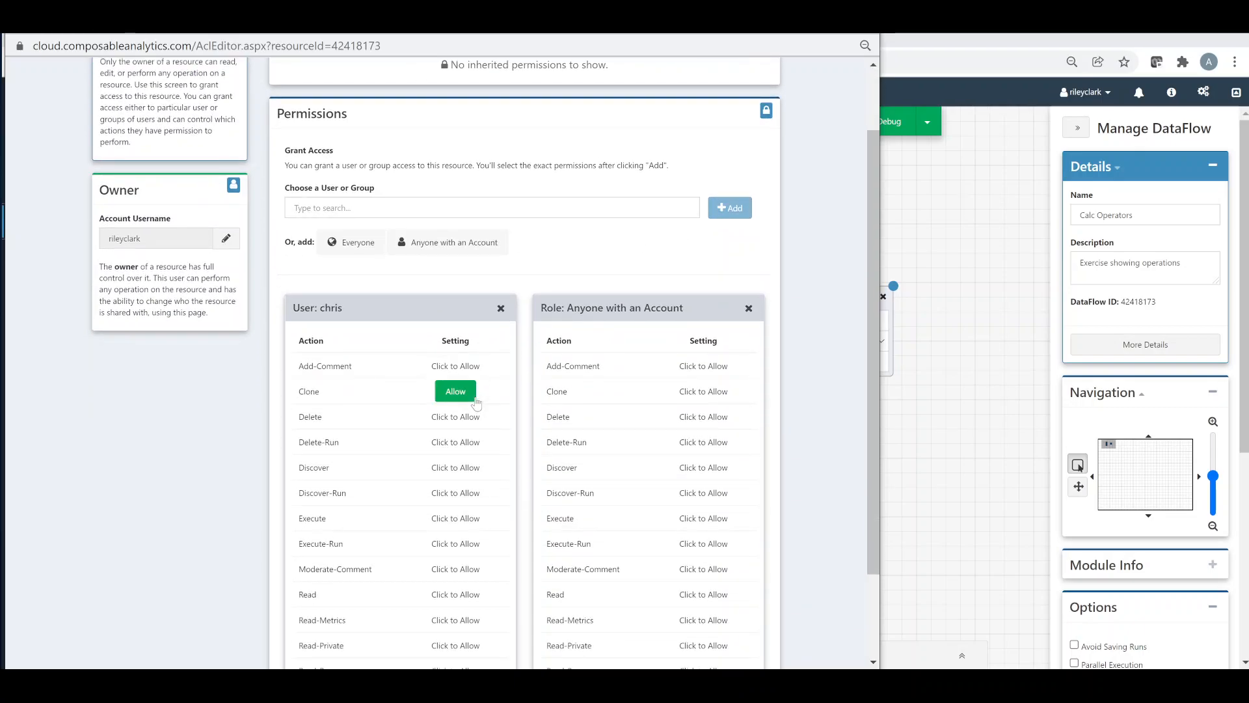
pyautogui.click(470, 417)
pyautogui.click(457, 519)
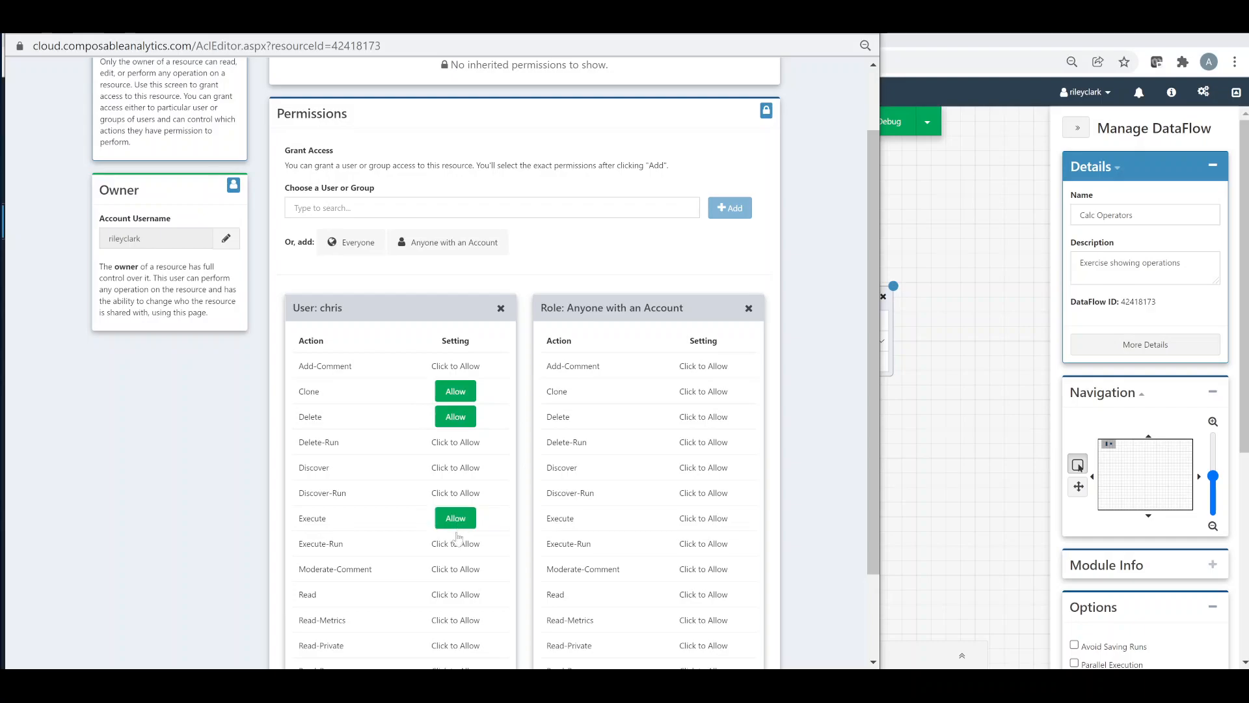
pyautogui.click(456, 595)
pyautogui.scroll(1, 691, 480)
pyautogui.click(745, 79)
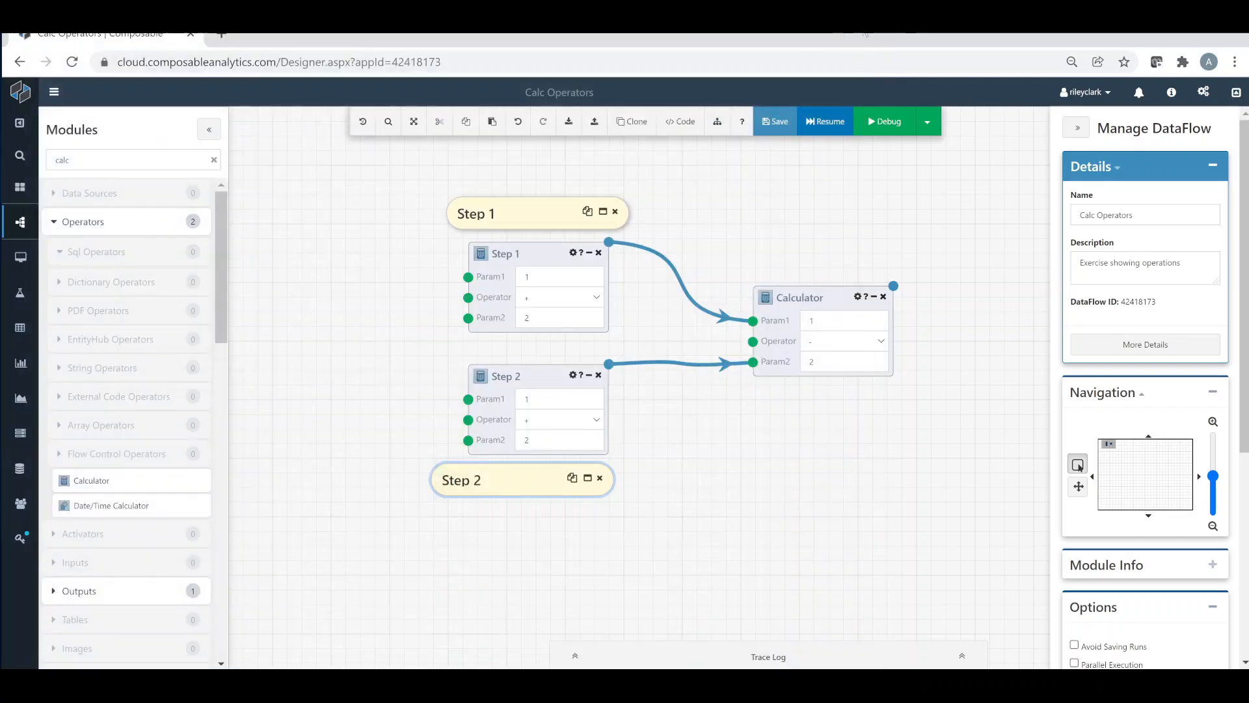
# Save the DataFlow with the message "Added 3 calculator modules to the dataflow"
pyautogui.click(774, 124)
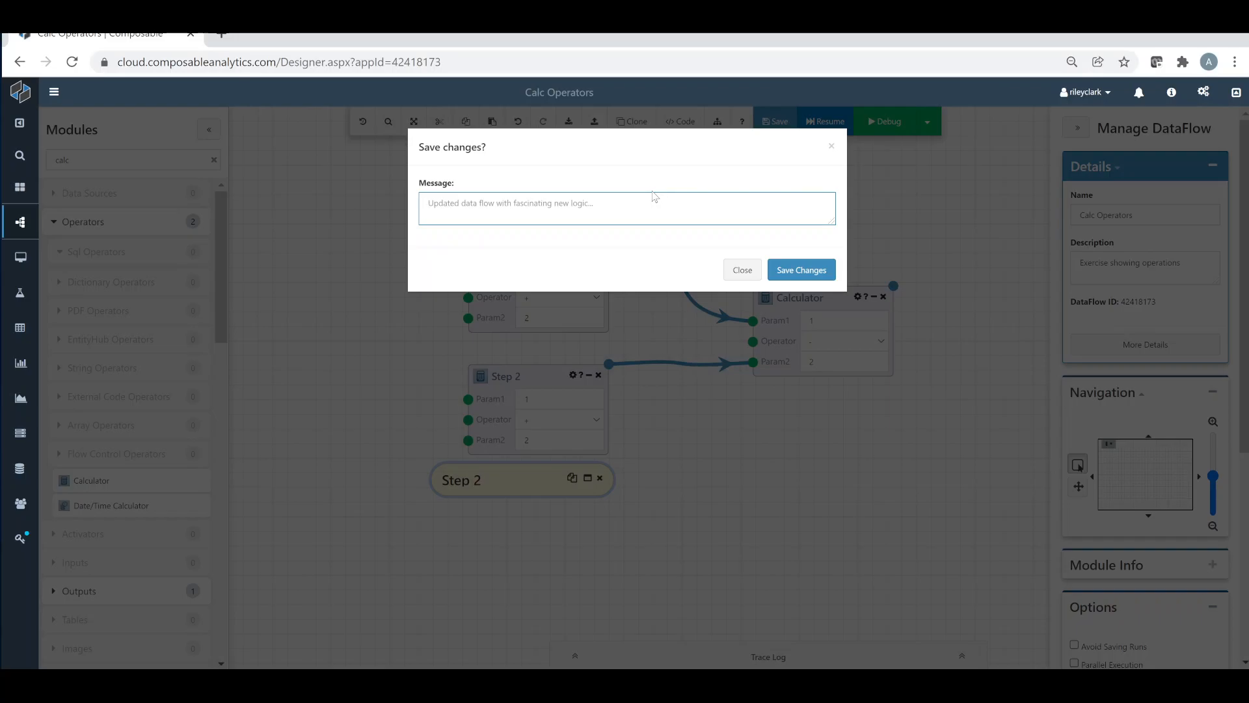
pyautogui.write('A')
pyautogui.click(784, 266)
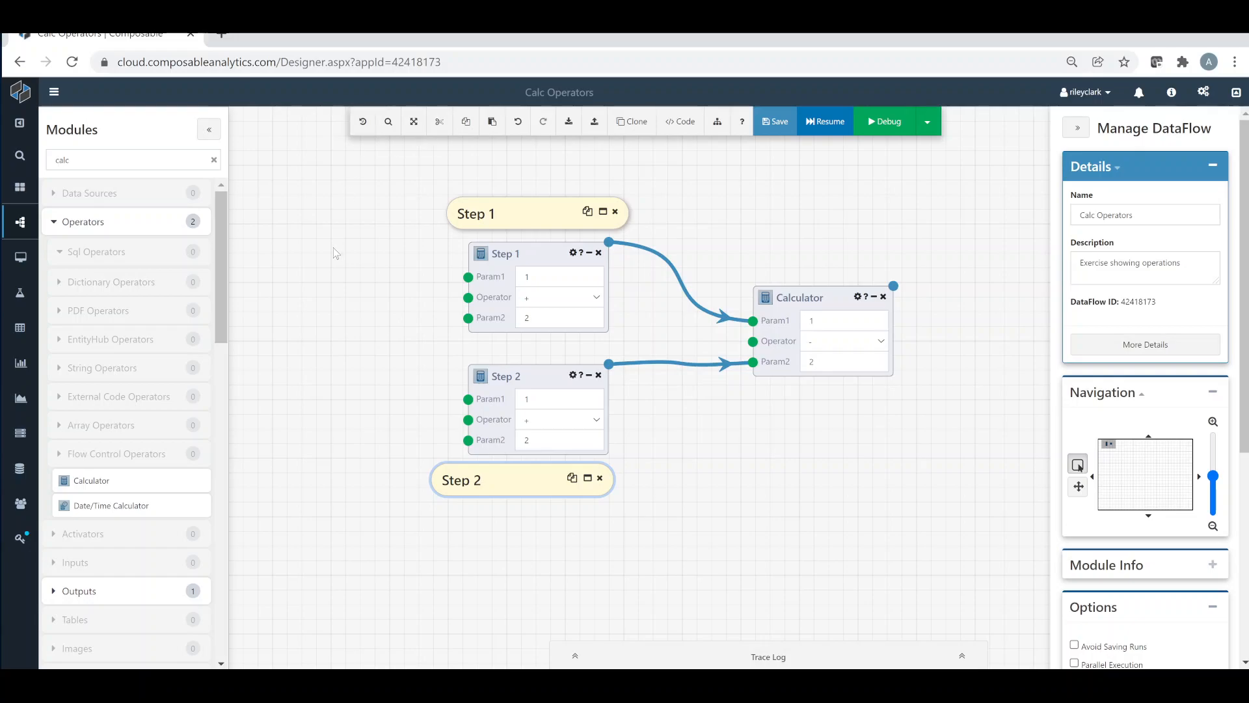
# Add a fourth Calculator module below the downstream Calculator and save the DataFlow with the message "added 4th module"
pyautogui.moveTo(164, 478); pyautogui.dragTo(861, 430)
pyautogui.click(774, 121)
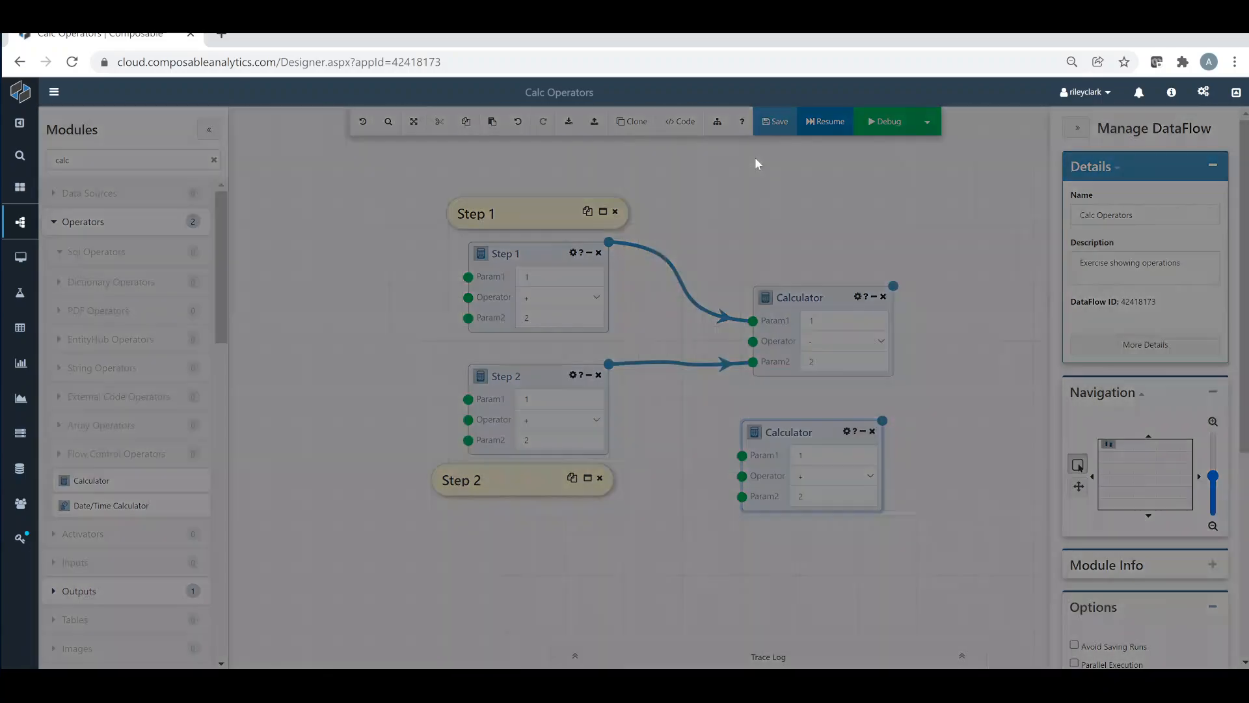
pyautogui.write('added 4th module')
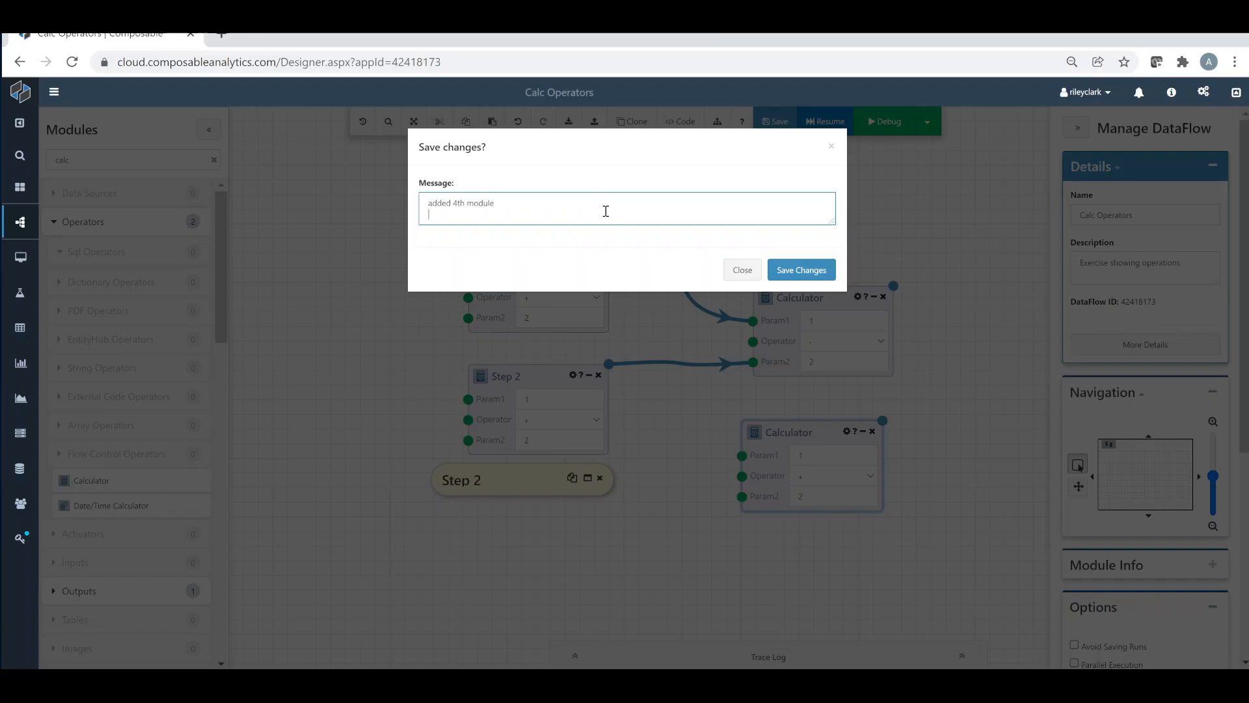
pyautogui.click(800, 269)
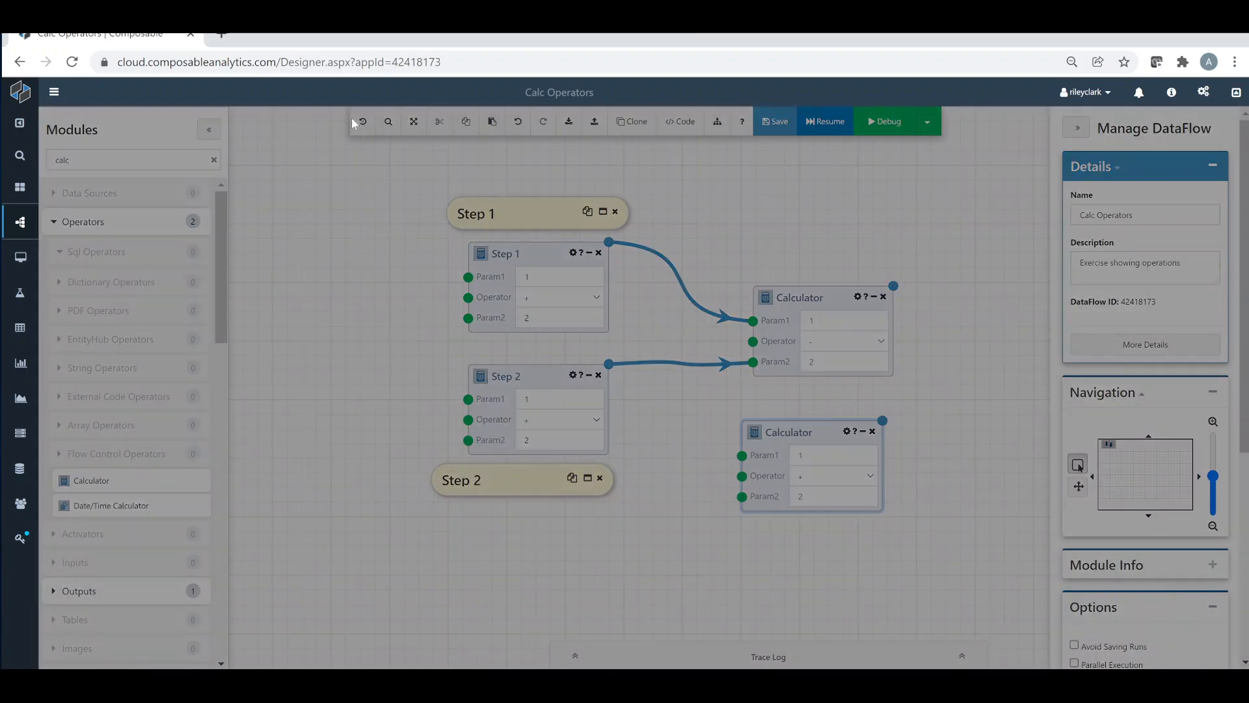
# Review the changes recorded in each of the three saves in the DataFlow's history
pyautogui.click(354, 121)
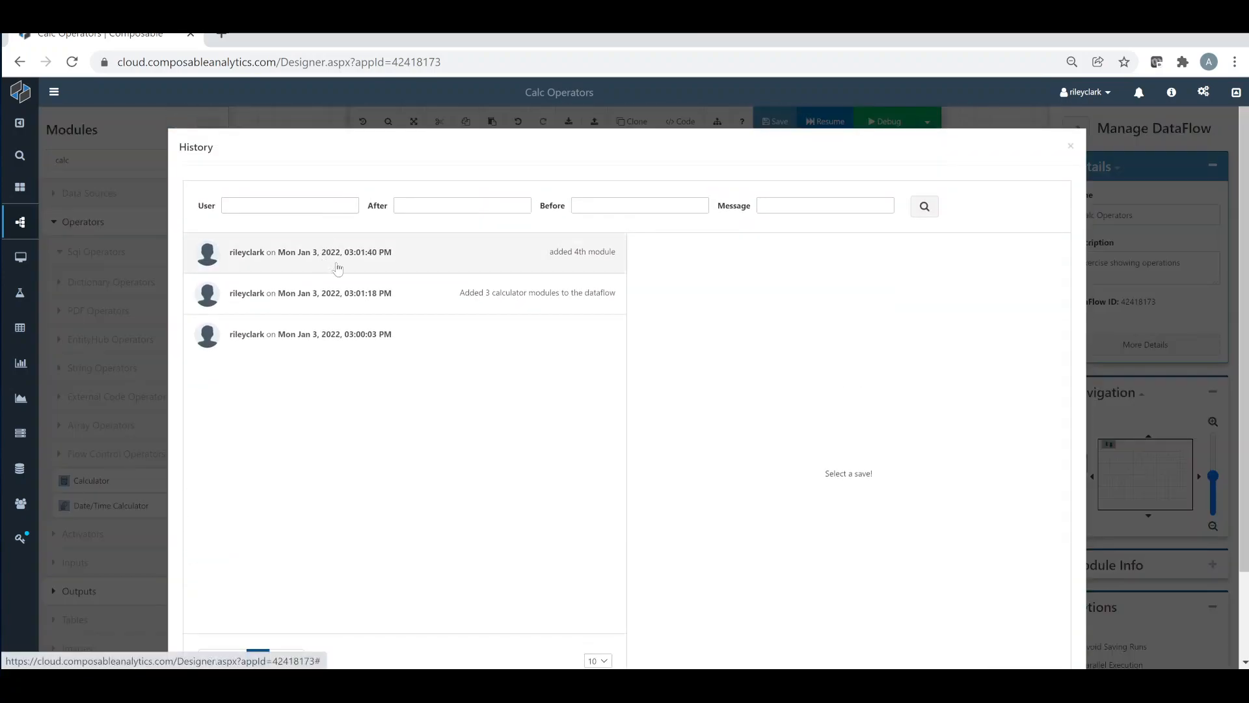
pyautogui.click(349, 269)
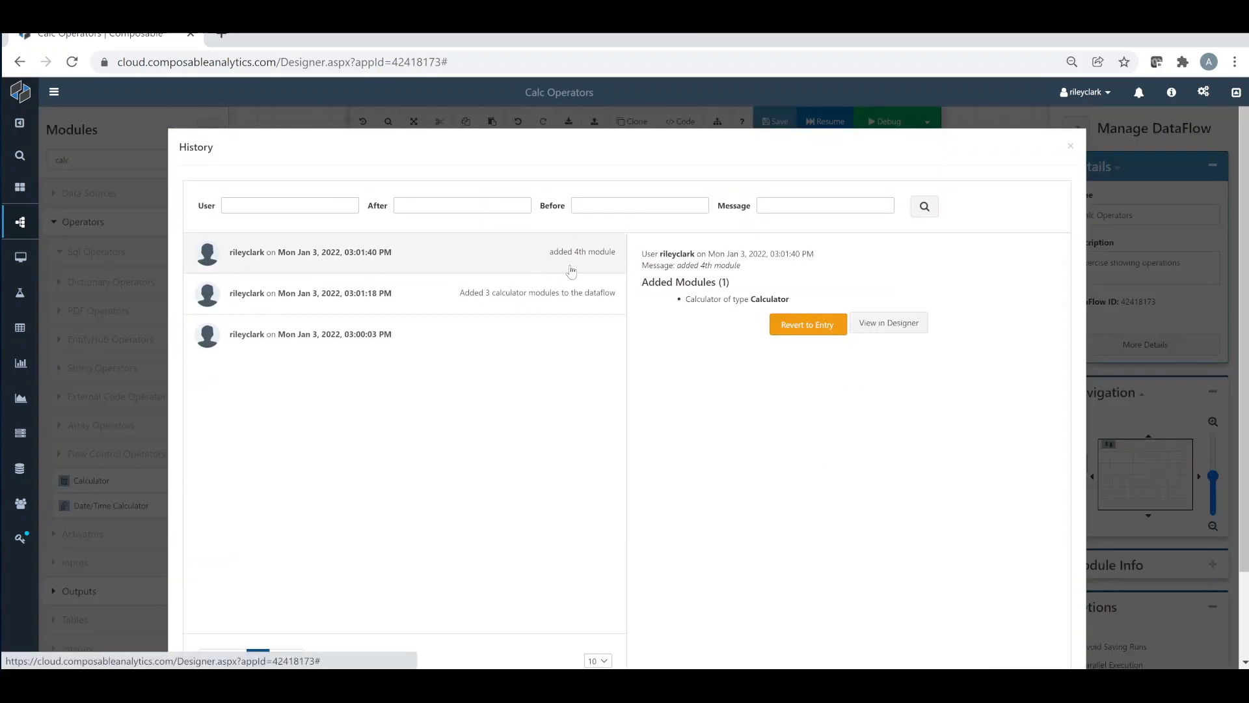
pyautogui.click(541, 311)
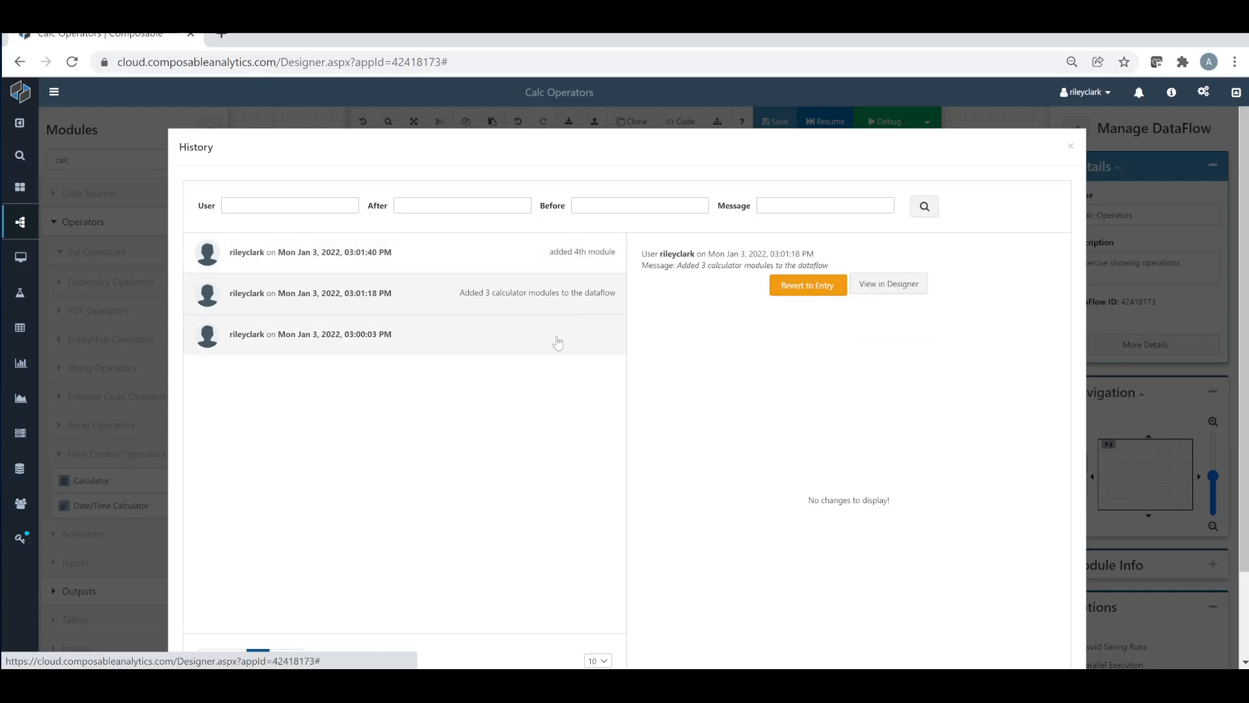
pyautogui.click(556, 342)
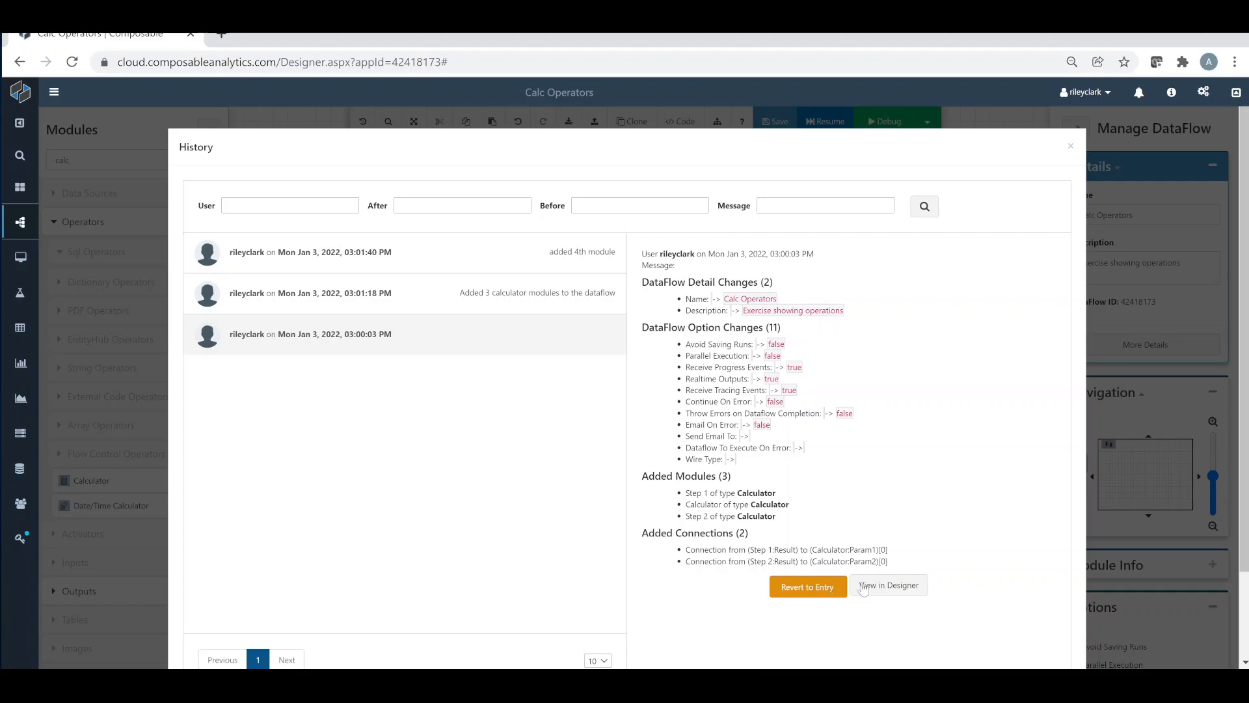
pyautogui.click(1070, 150)
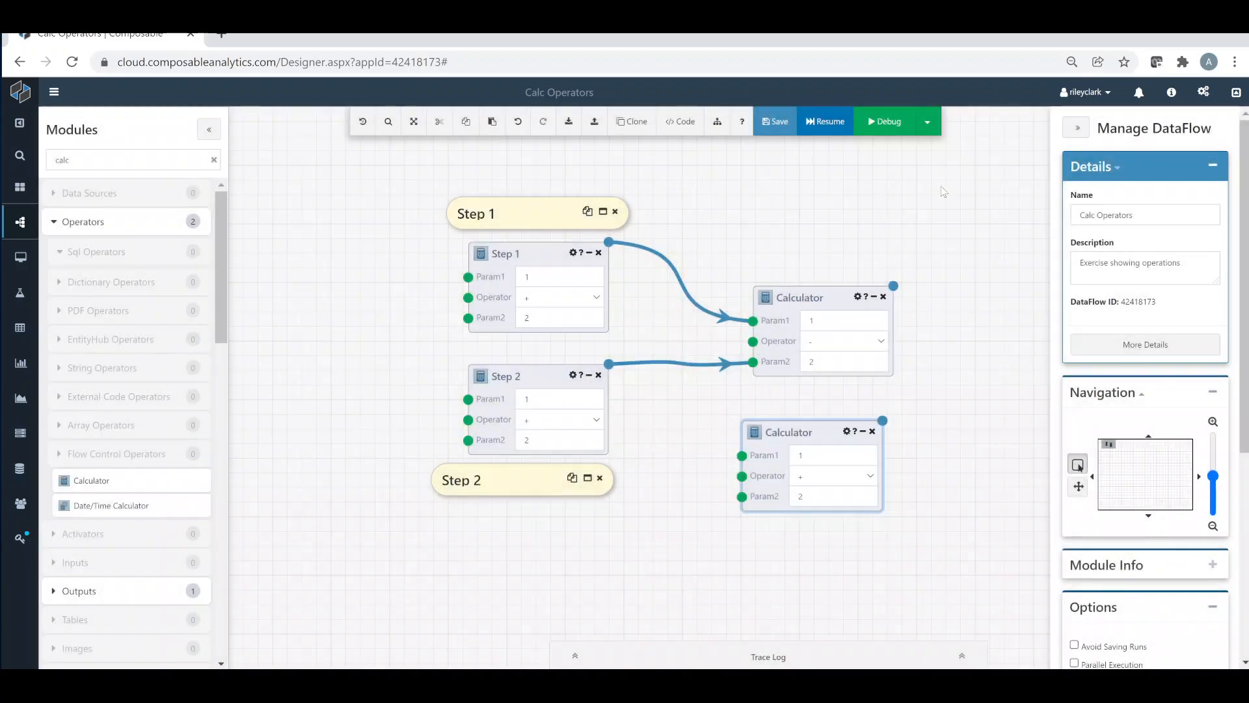
# Switch the DataFlow from Debug back to Run mode and execute it three times
pyautogui.click(927, 122)
pyautogui.click(925, 149)
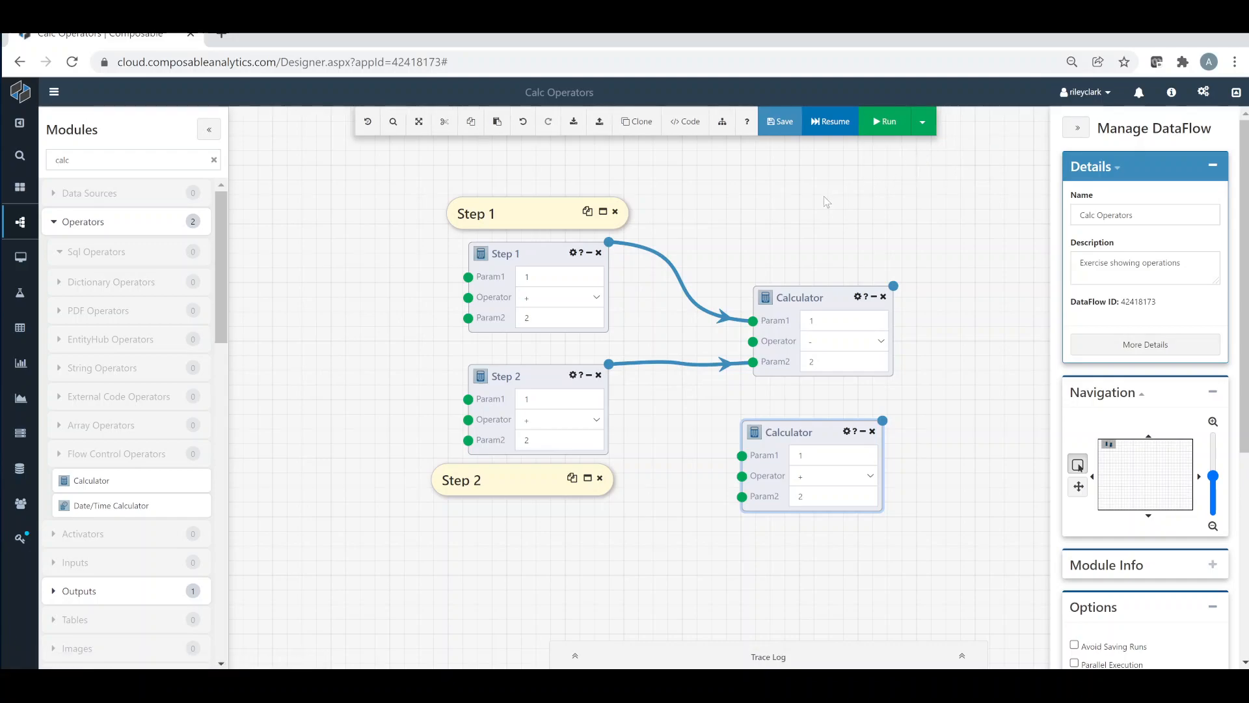
pyautogui.click(890, 130)
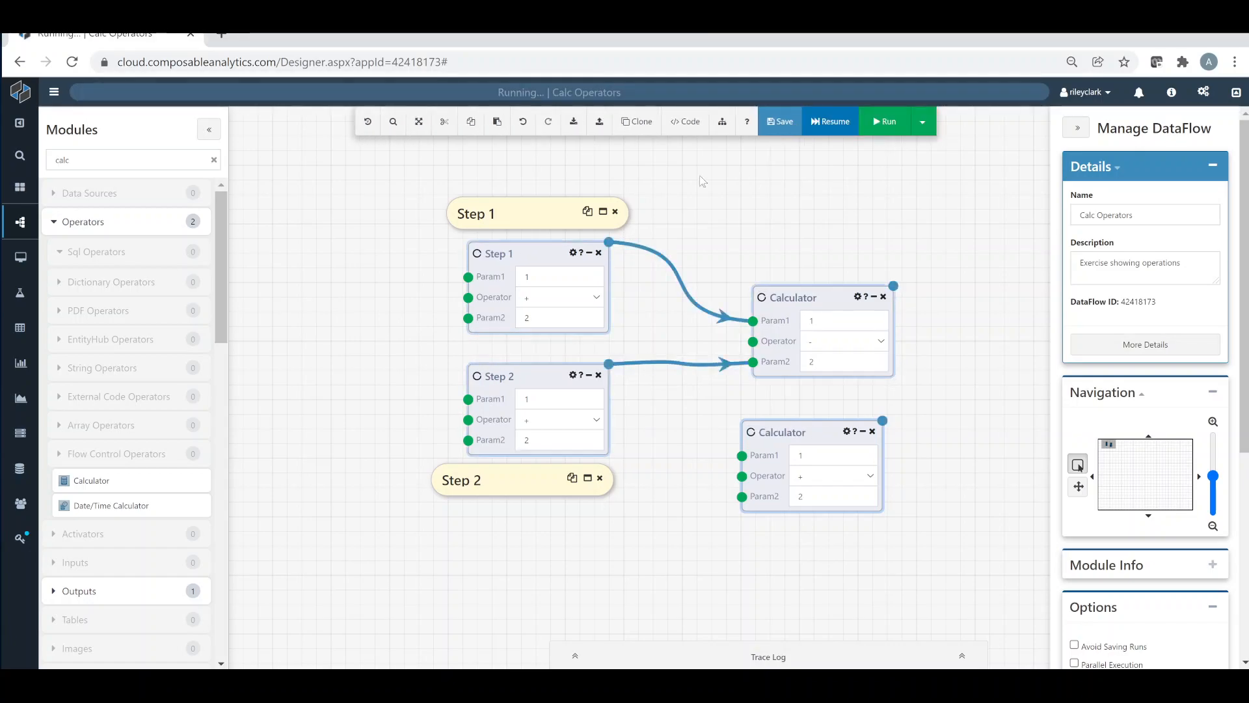
# Review the DataFlow's past runs and open its details page
pyautogui.moveTo(20, 222)
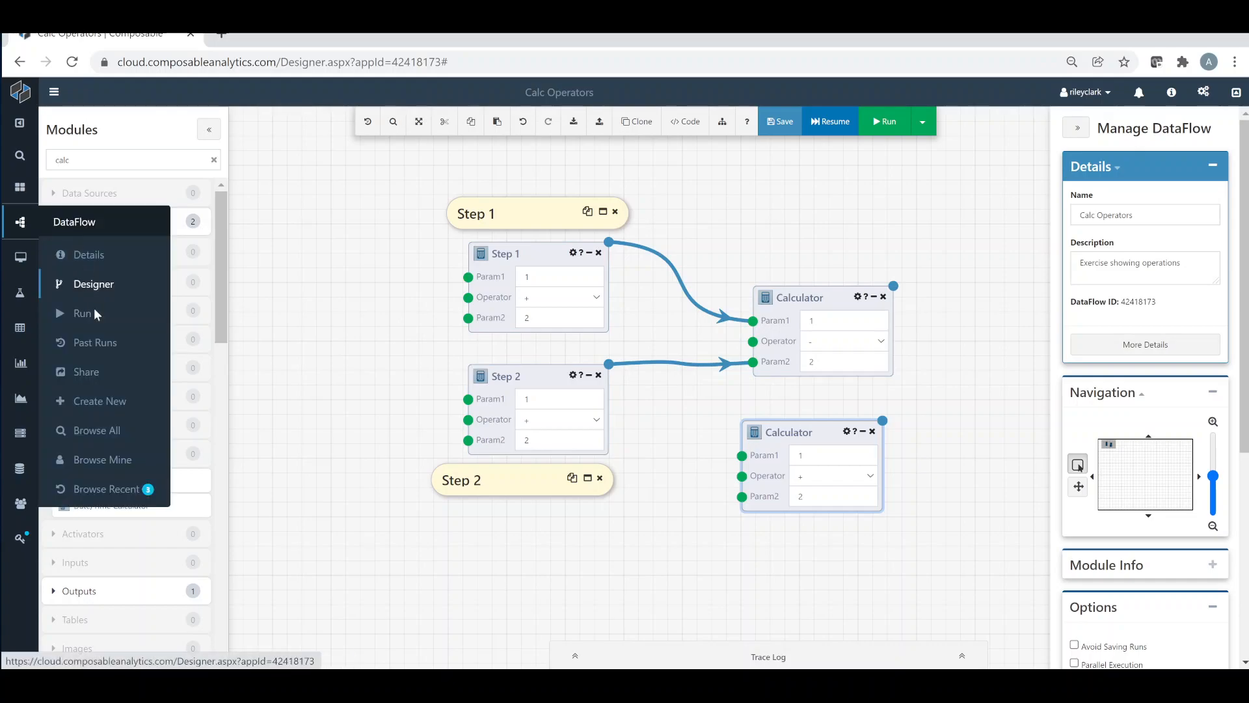
pyautogui.click(96, 350)
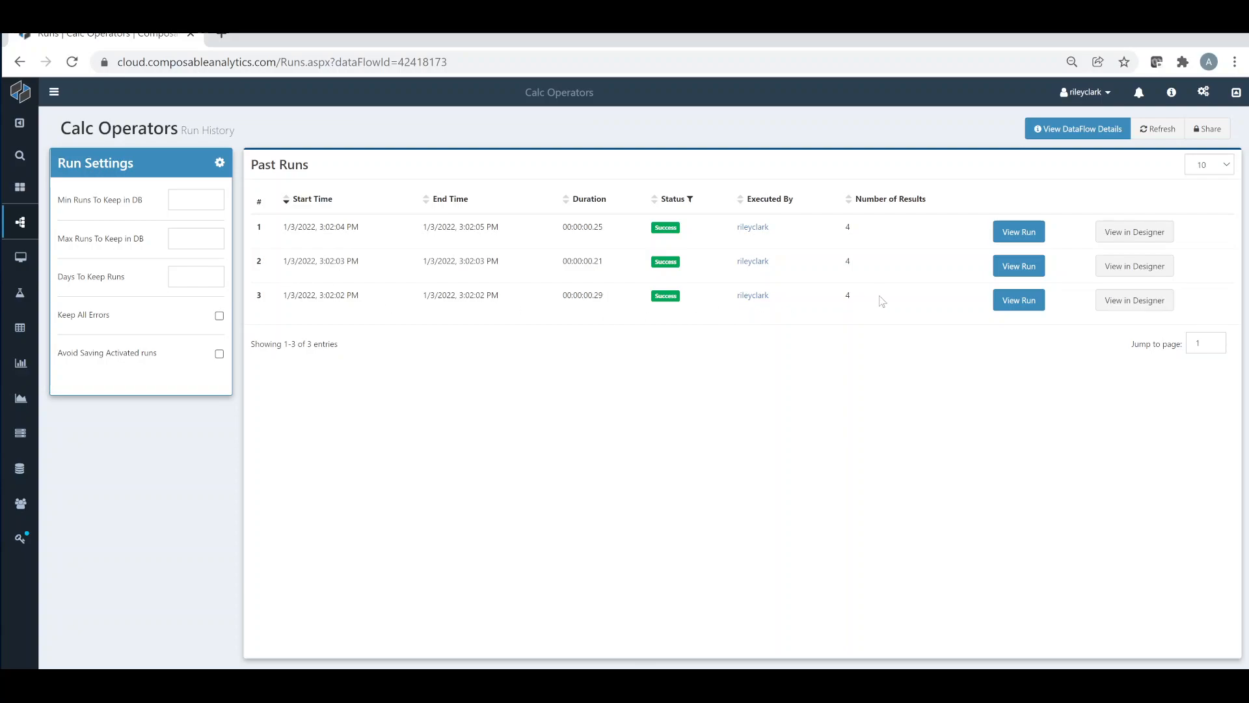
pyautogui.click(1079, 131)
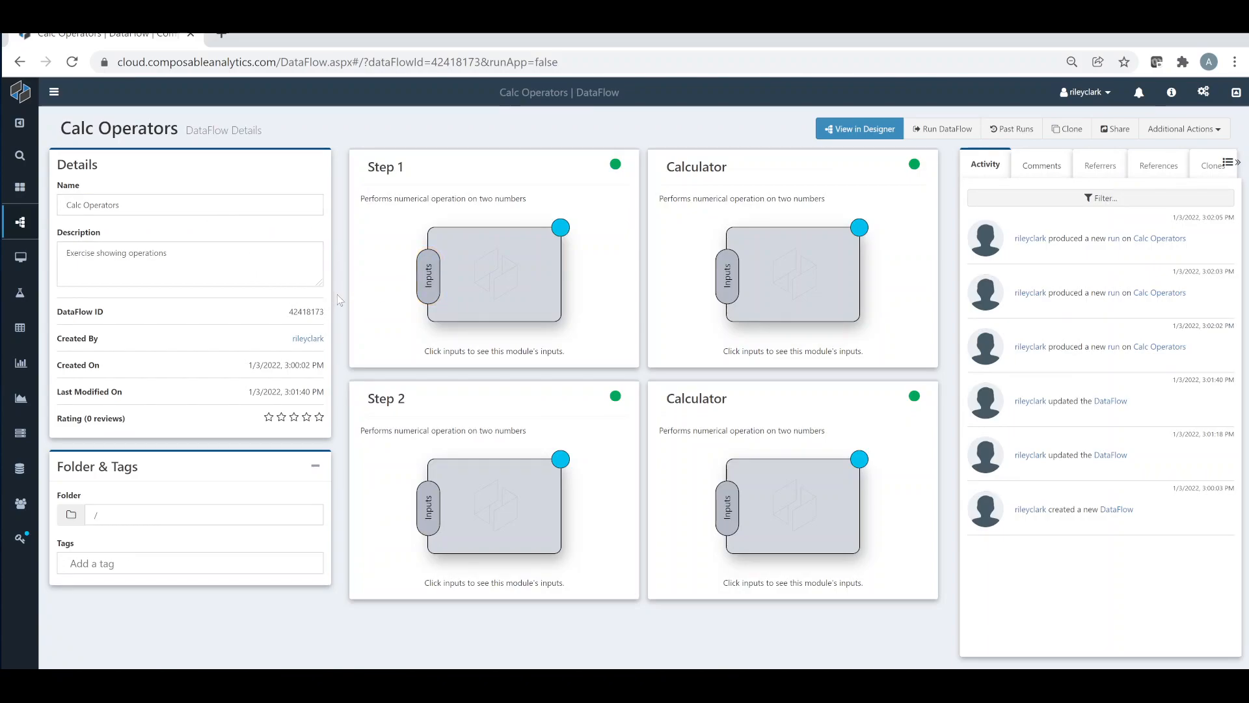
# Tag the DataFlow with Calc on its details page and check its comments and activity
pyautogui.click(204, 199)
pyautogui.click(219, 250)
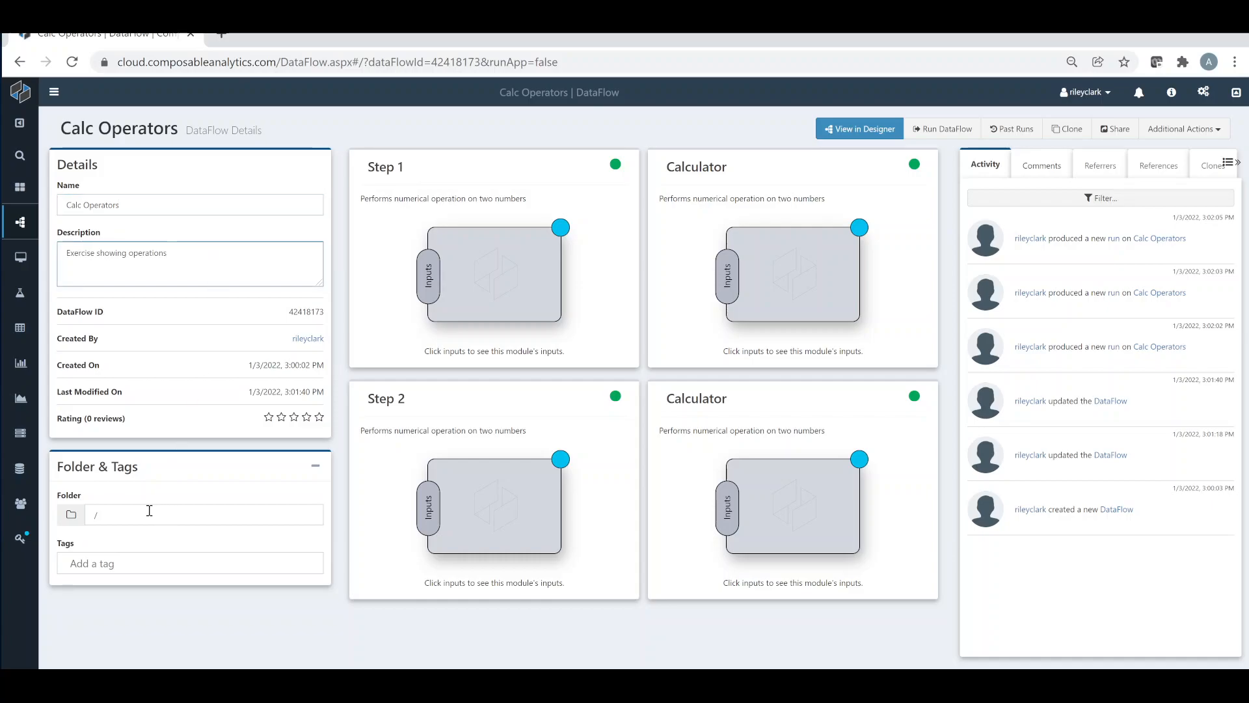
pyautogui.click(149, 511)
pyautogui.click(153, 563)
pyautogui.write('Calc')
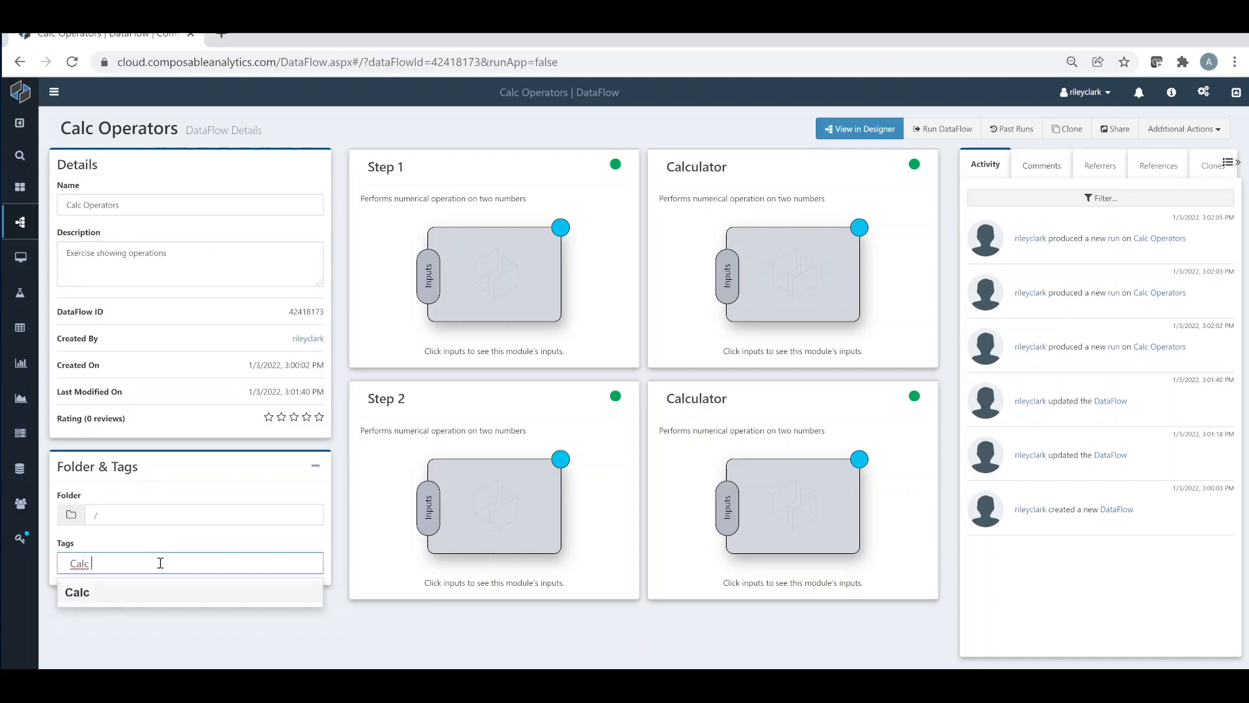
pyautogui.click(124, 591)
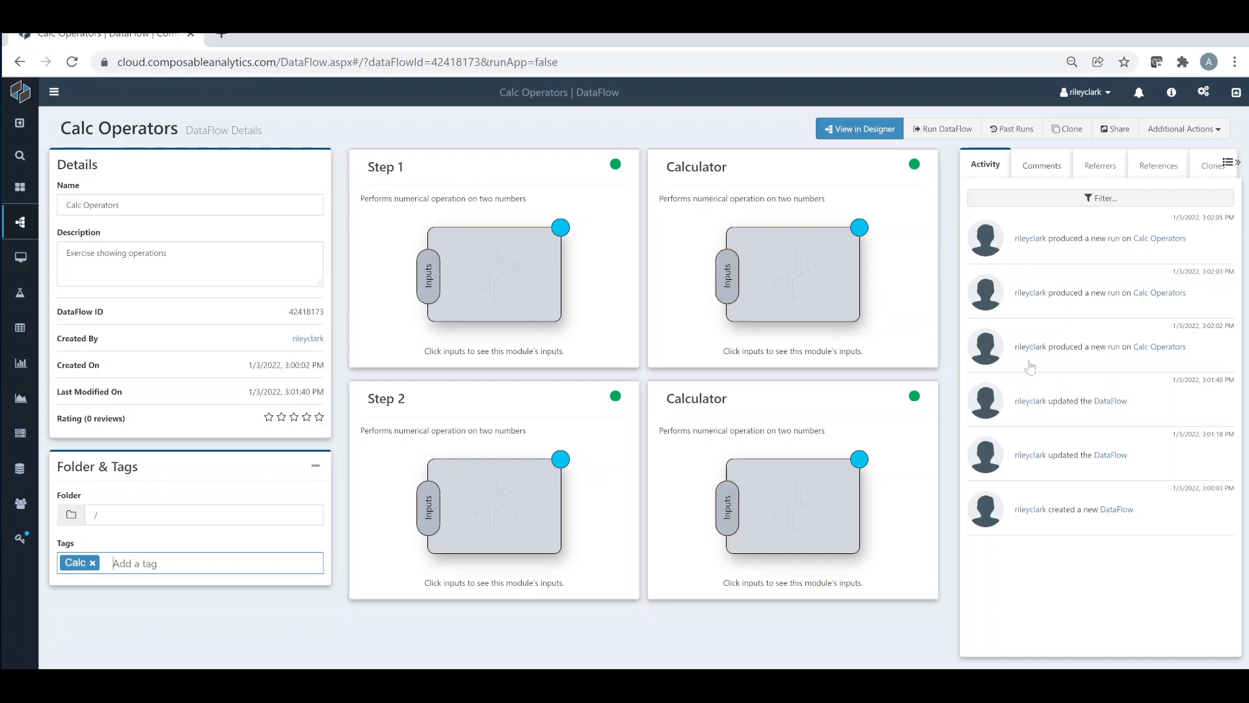
pyautogui.click(1044, 173)
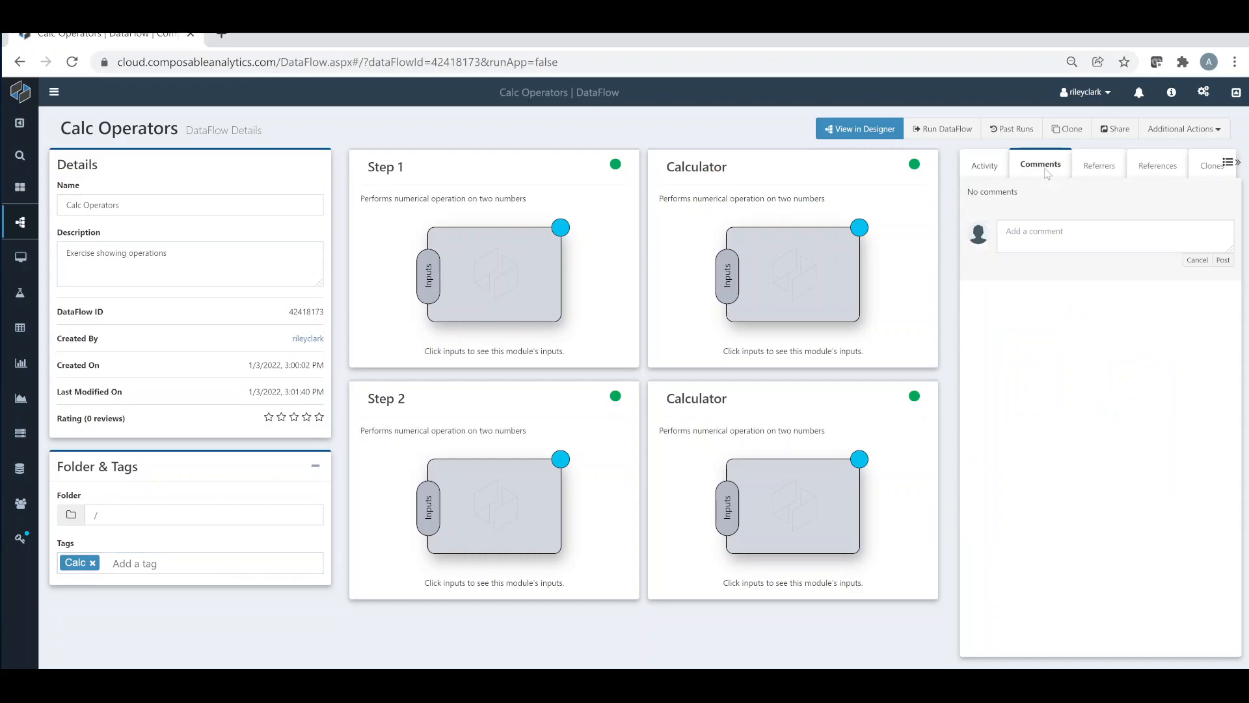
pyautogui.click(999, 174)
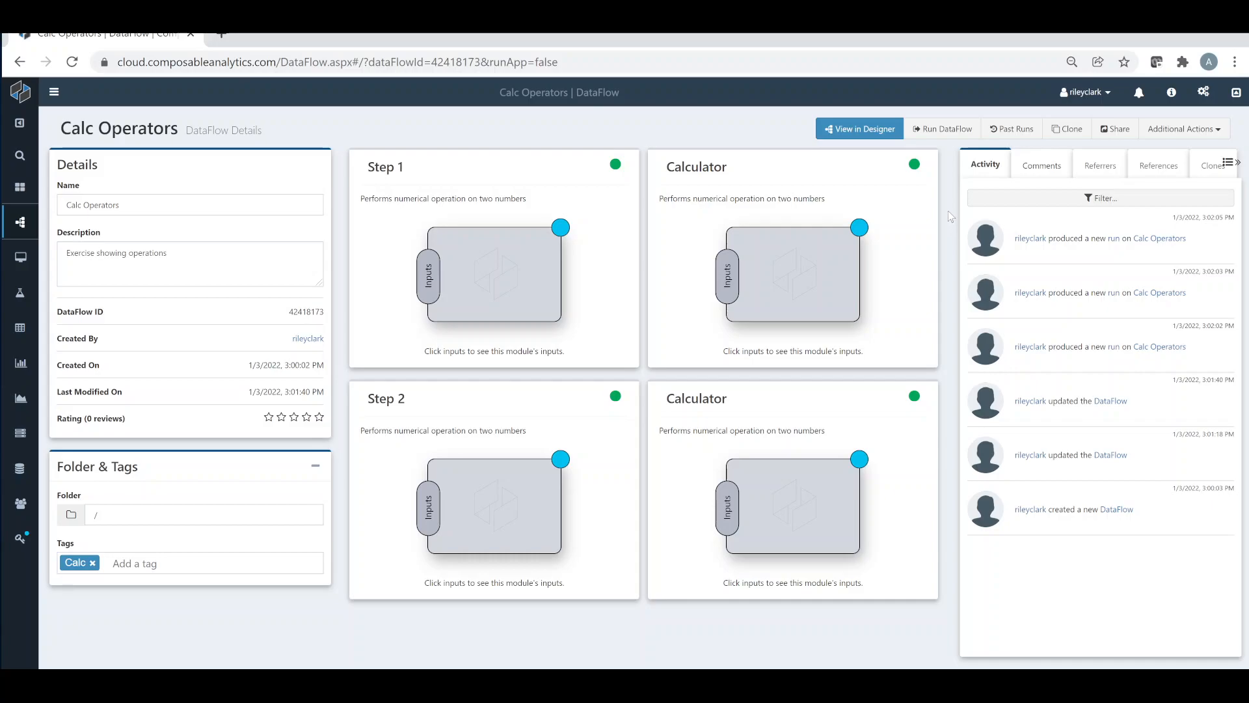
# Run the DataFlow from its details page and check the Step 1 module's result
pyautogui.click(946, 129)
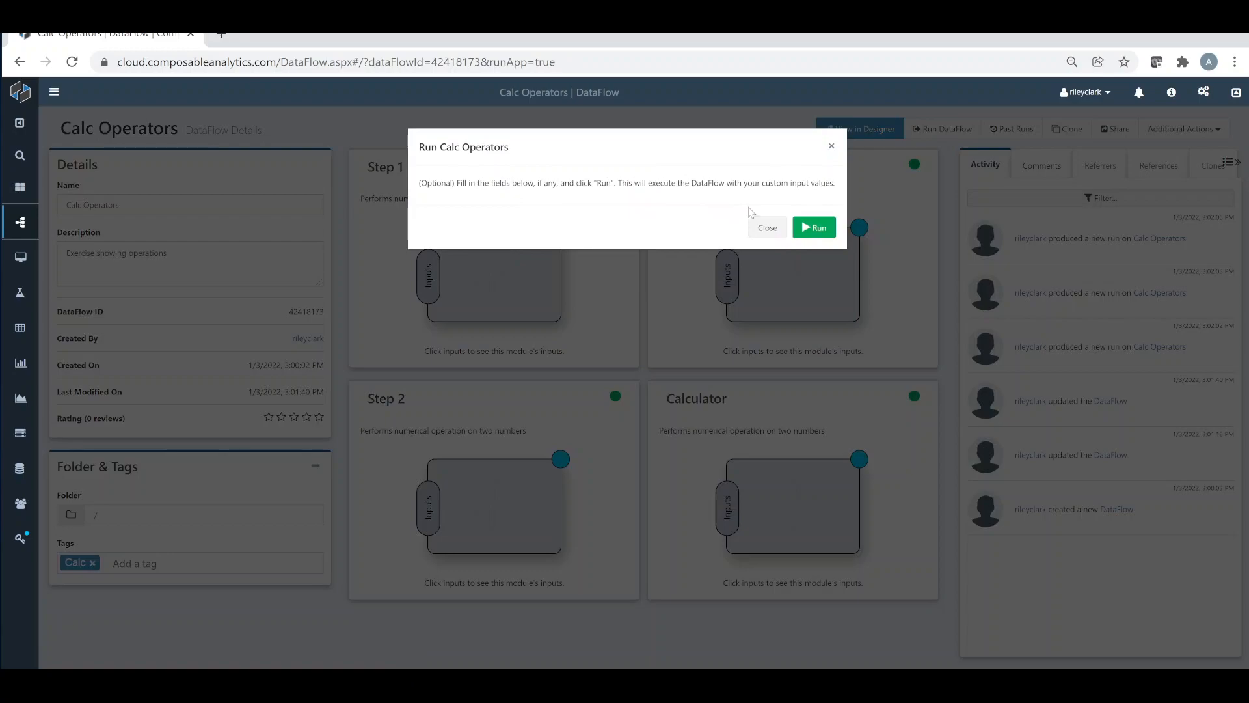
pyautogui.click(813, 228)
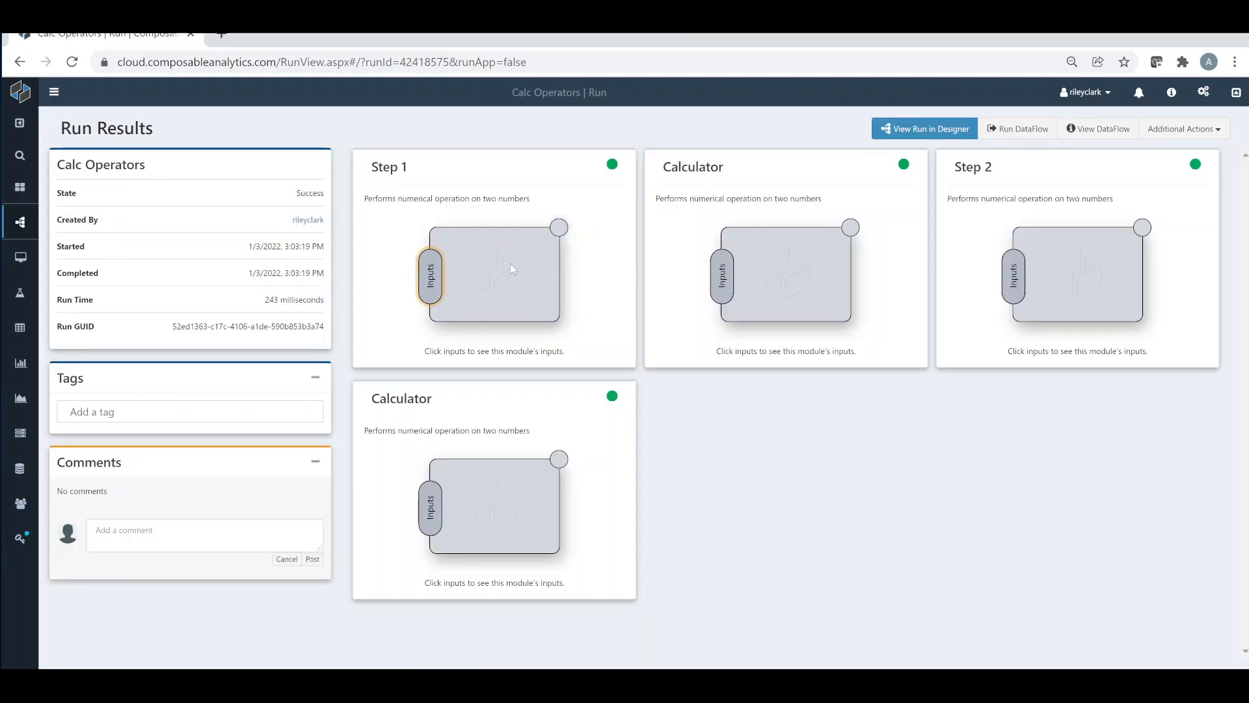
pyautogui.click(558, 228)
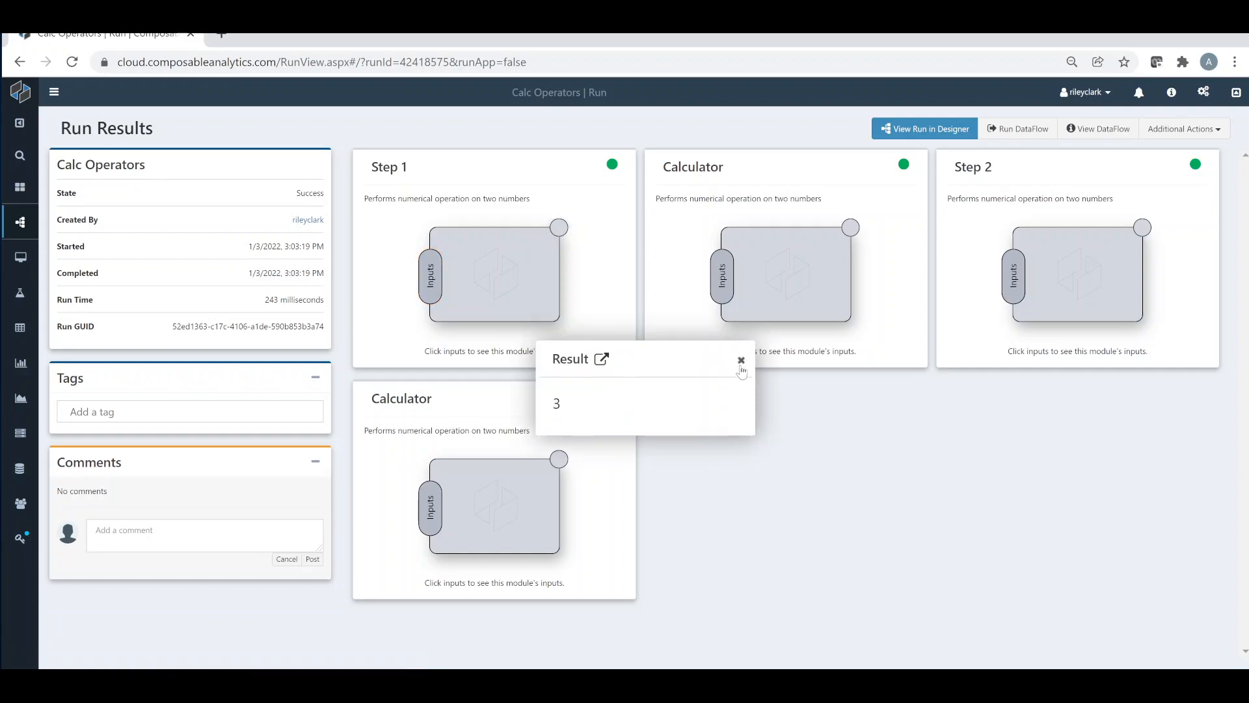
pyautogui.click(740, 362)
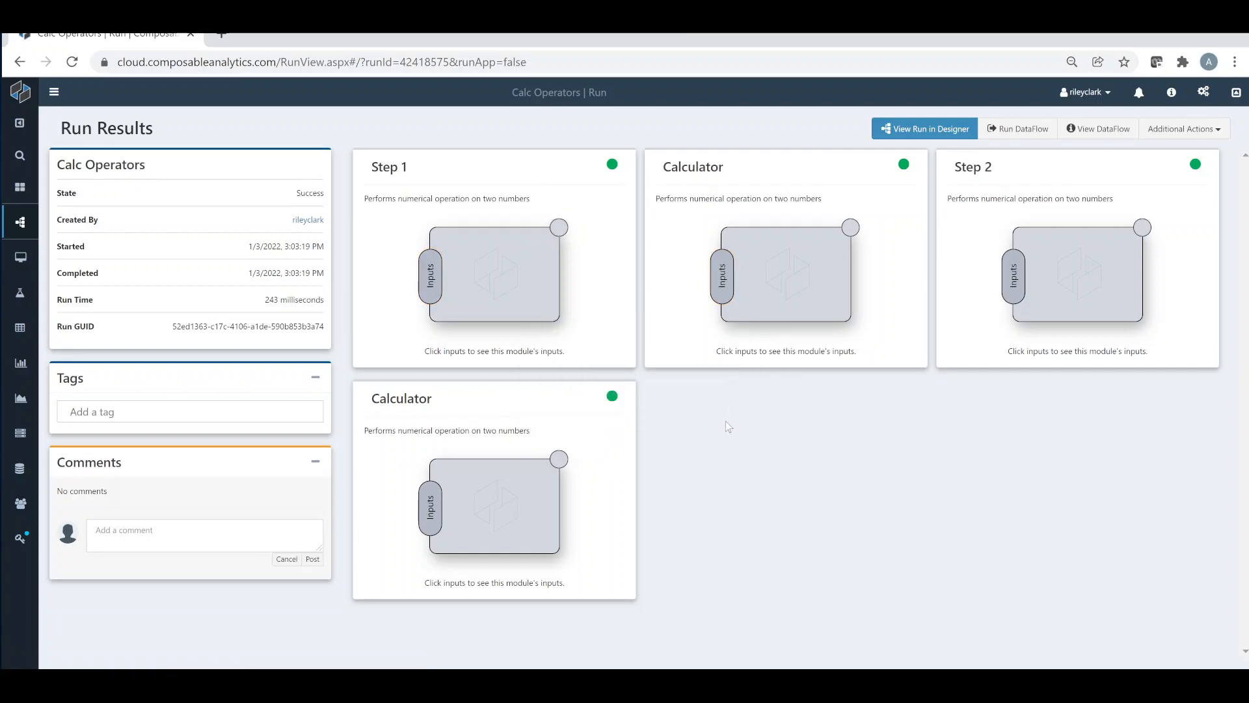